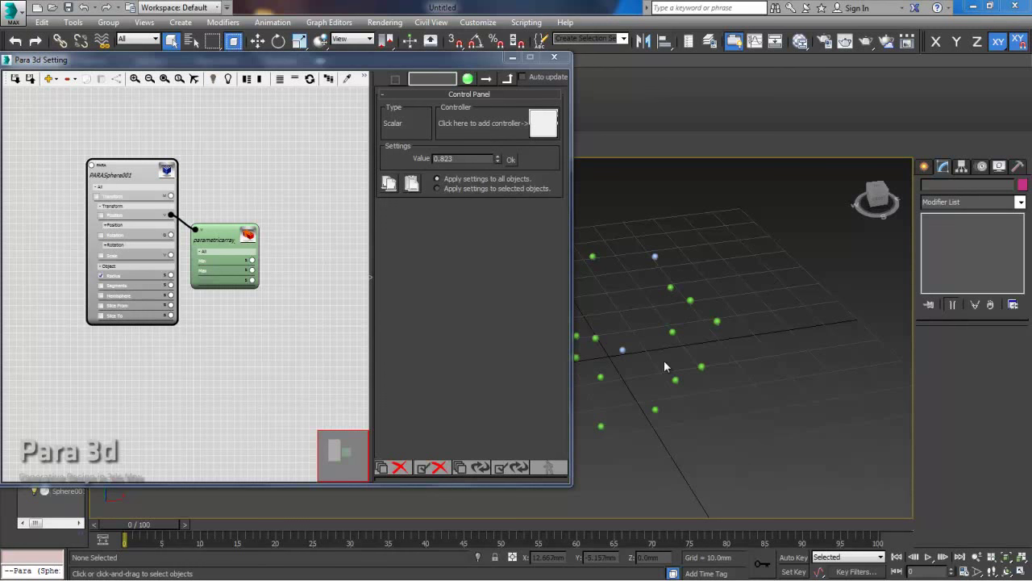
Step: Select the blue sphere near the grid's origin among the randomly scattered spheres
{"action": "middle_click_drag", "start_coordinate": [670, 321], "coordinate": [690, 332]}
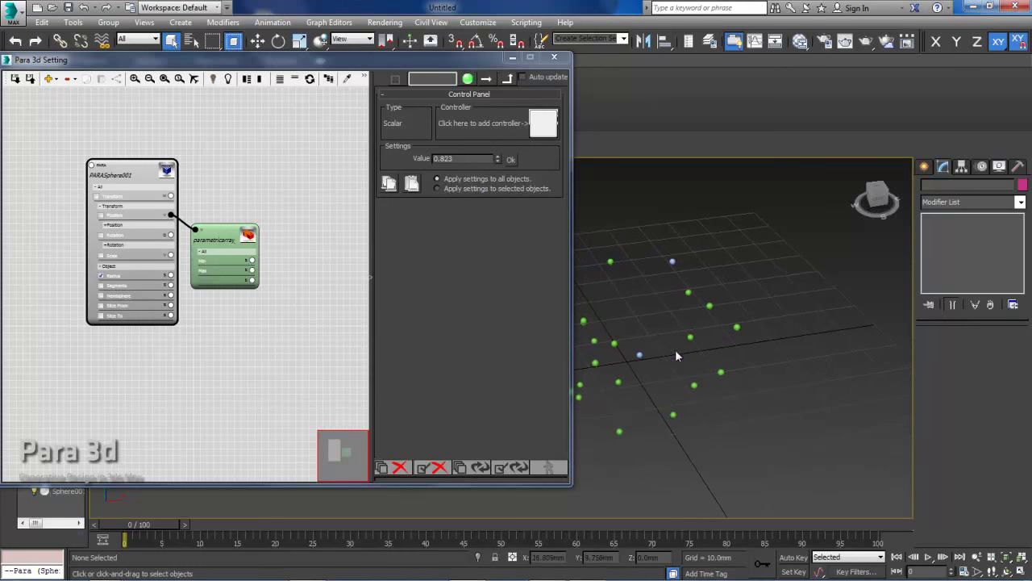
{"action": "middle_click_drag", "start_coordinate": [655, 362], "coordinate": [661, 363]}
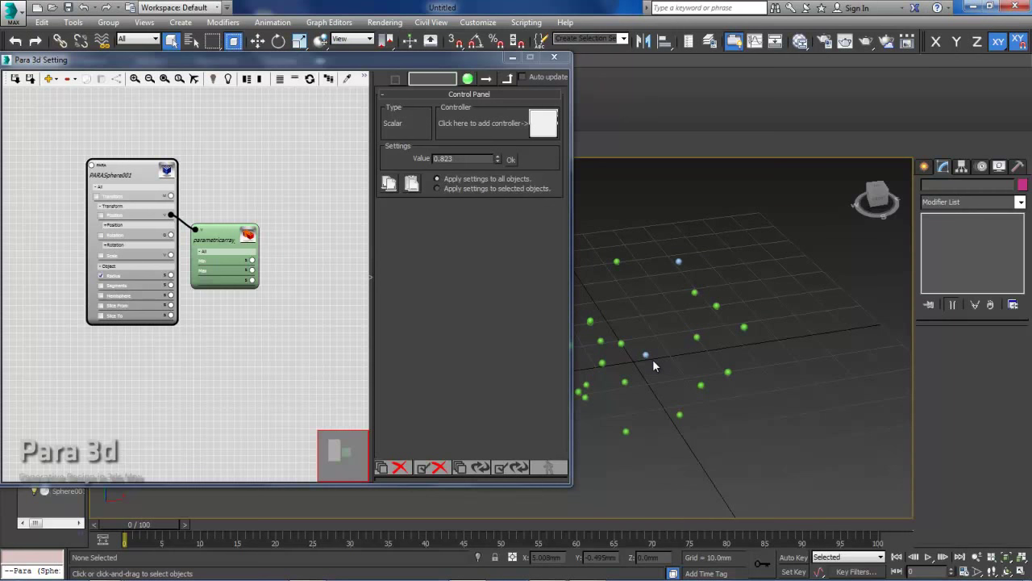
{"action": "middle_click_drag", "start_coordinate": [653, 361], "coordinate": [708, 377]}
{"action": "left_click", "coordinate": [653, 362]}
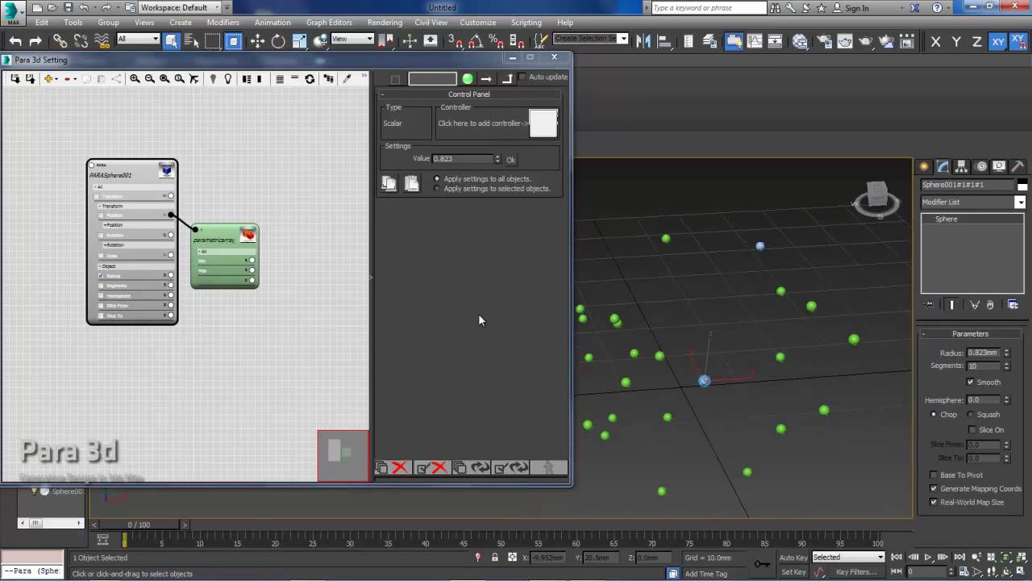
Step: Examine the minimum and maximum range of the random controller driving the position of PARASphere001
{"action": "middle_click_drag", "start_coordinate": [202, 143], "coordinate": [242, 154]}
{"action": "scroll", "coordinate": [242, 154], "scroll_direction": "up", "scroll_amount": 3}
{"action": "middle_click_drag", "start_coordinate": [261, 196], "coordinate": [271, 148]}
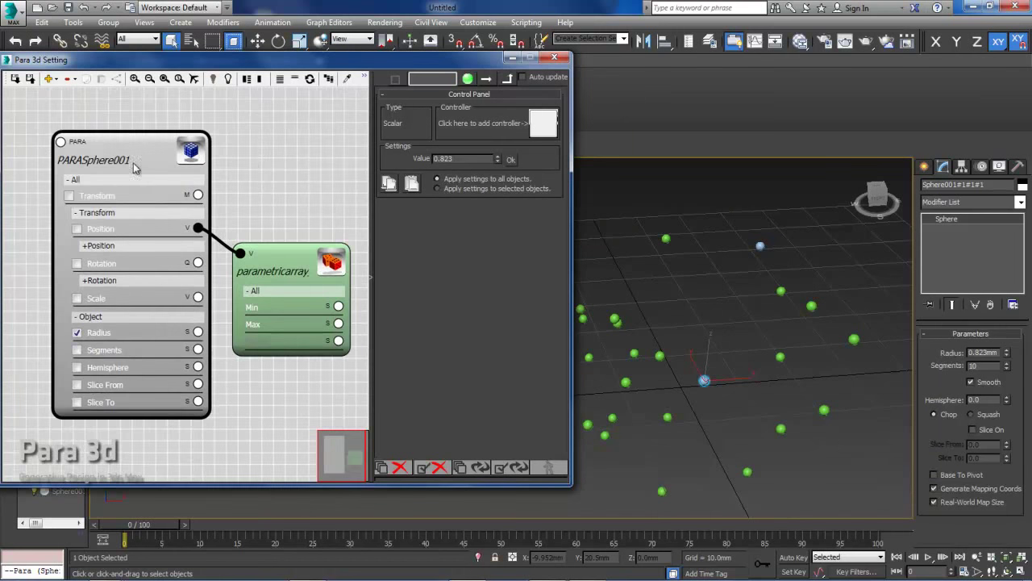
{"action": "left_click", "coordinate": [293, 265]}
{"action": "middle_click_drag", "start_coordinate": [291, 209], "coordinate": [278, 196]}
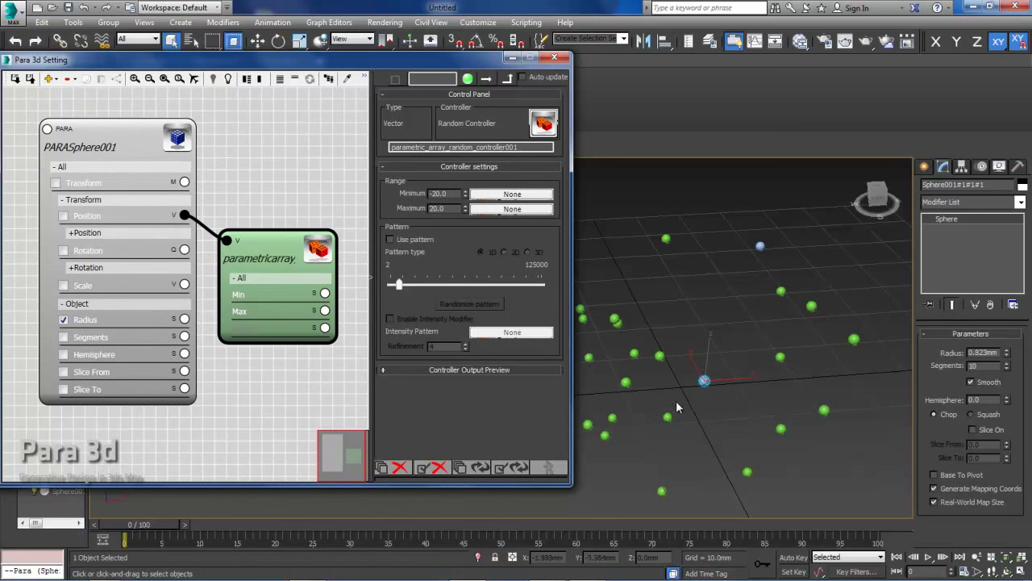
{"action": "middle_click_drag", "start_coordinate": [681, 405], "coordinate": [703, 400], "text": "alt"}
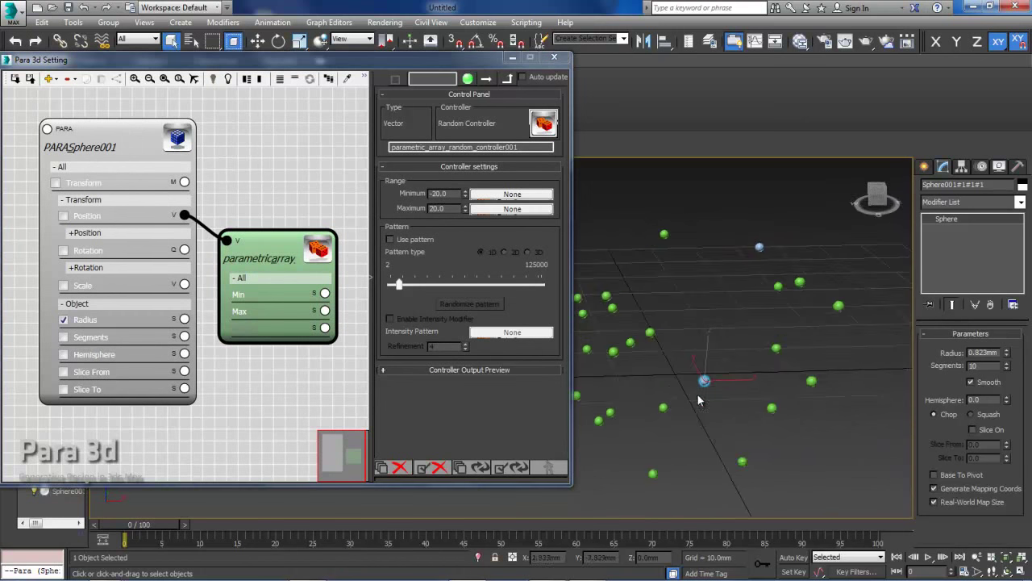
{"action": "double_click", "coordinate": [449, 194]}
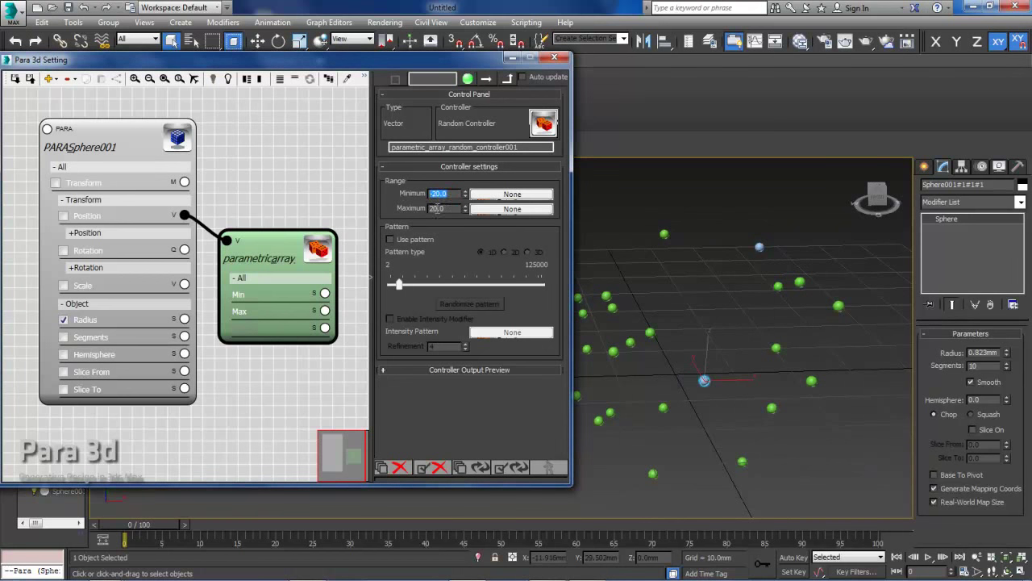
{"action": "left_click_drag", "start_coordinate": [447, 208], "coordinate": [376, 213]}
{"action": "middle_click_drag", "start_coordinate": [680, 333], "coordinate": [668, 381], "text": "alt"}
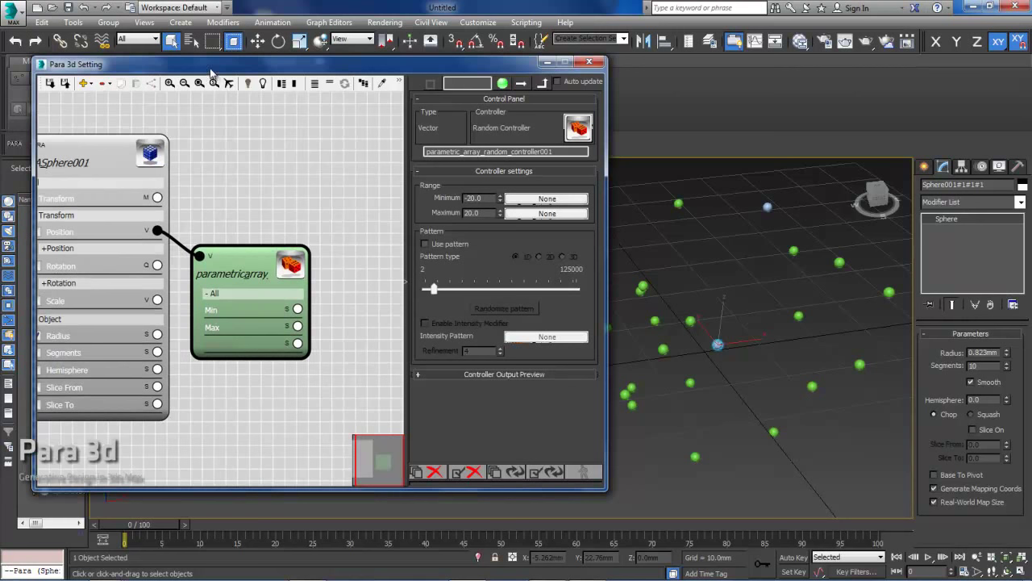
Step: Add a Parametric Mesh container to the node graph and place it beside the PARASphere001 node
{"action": "left_click_drag", "start_coordinate": [209, 67], "coordinate": [296, 74]}
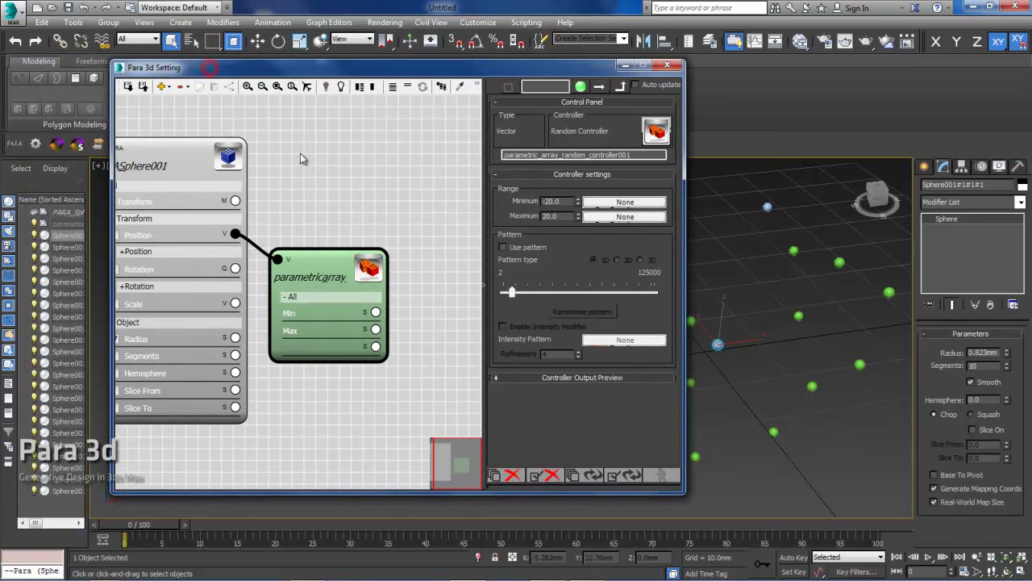
{"action": "scroll", "coordinate": [300, 158], "scroll_direction": "down", "scroll_amount": 3}
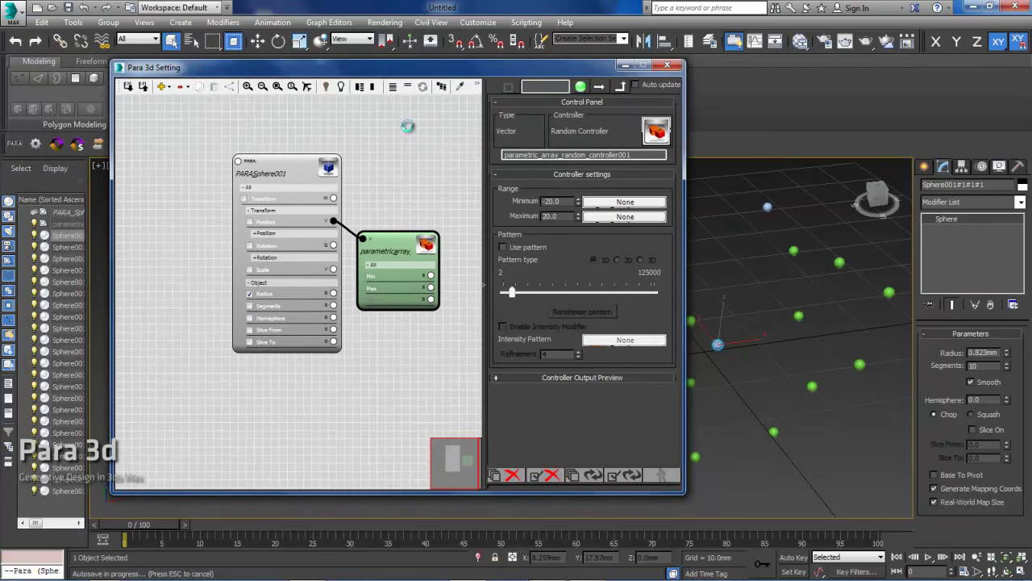
{"action": "left_click", "coordinate": [164, 85]}
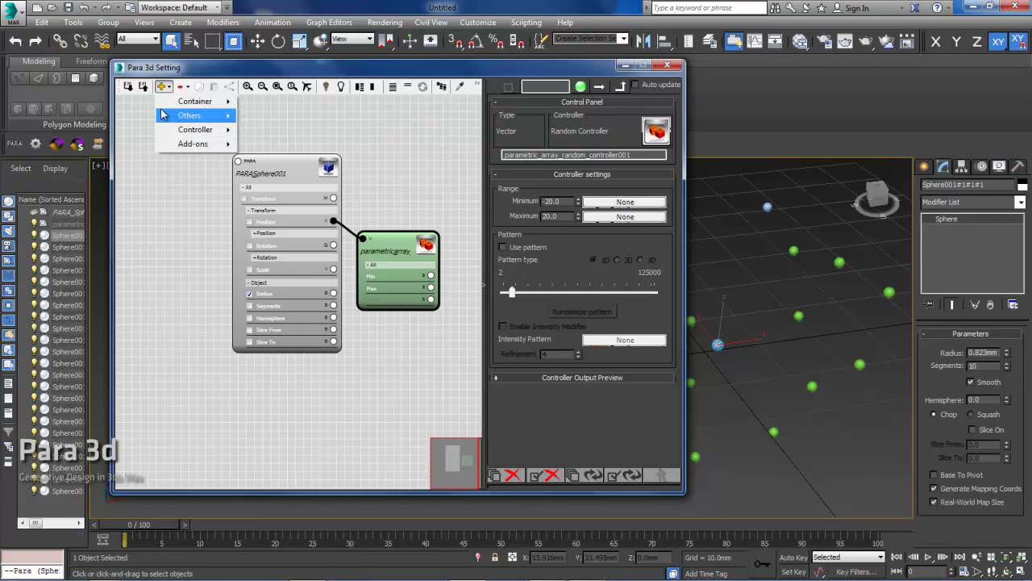
{"action": "mouse_move", "coordinate": [162, 114]}
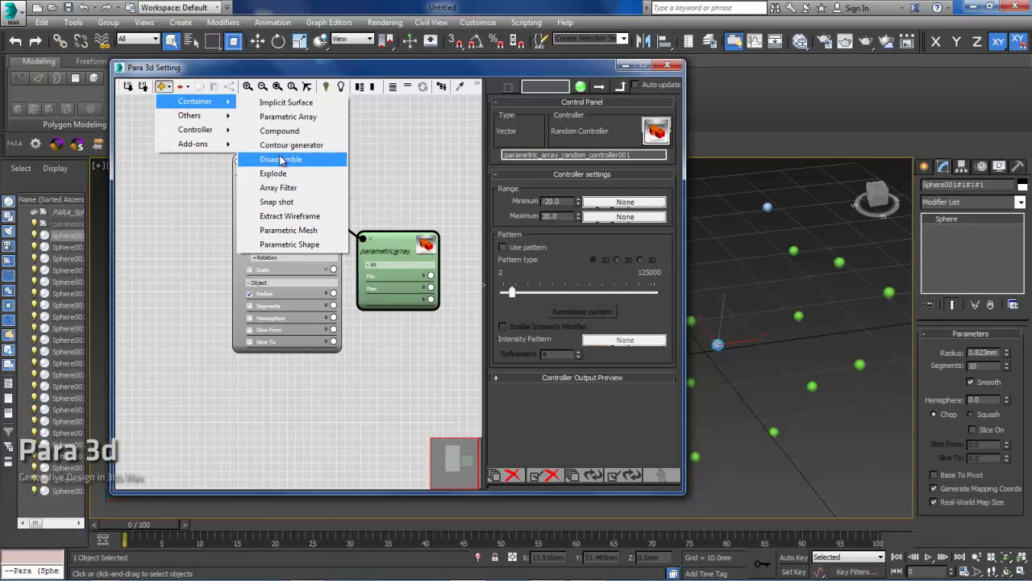
{"action": "left_click", "coordinate": [288, 230]}
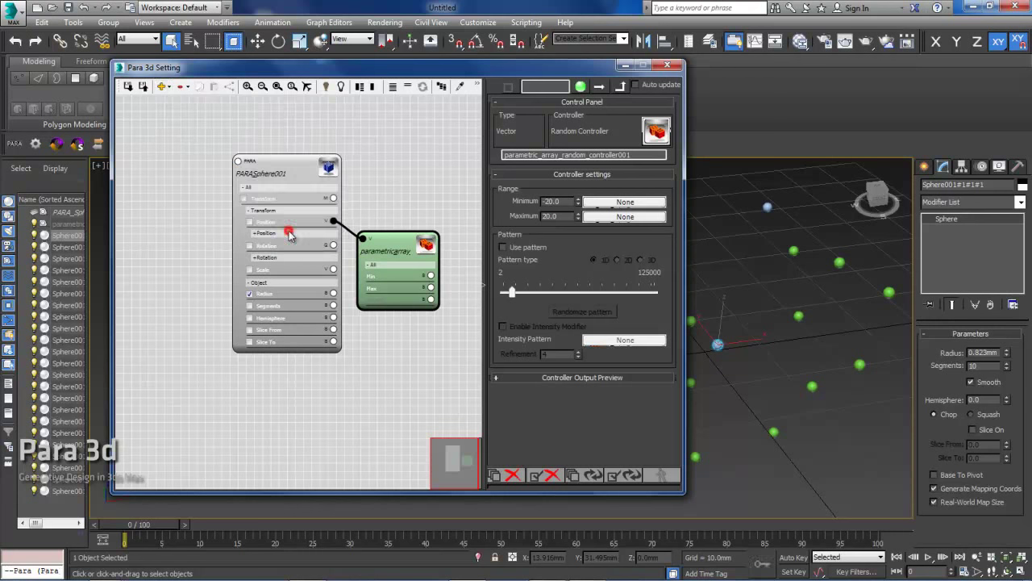
{"action": "left_click_drag", "start_coordinate": [421, 296], "coordinate": [121, 171]}
{"action": "middle_click_drag", "start_coordinate": [169, 224], "coordinate": [278, 257]}
{"action": "scroll", "coordinate": [278, 257], "scroll_direction": "up", "scroll_amount": 2}
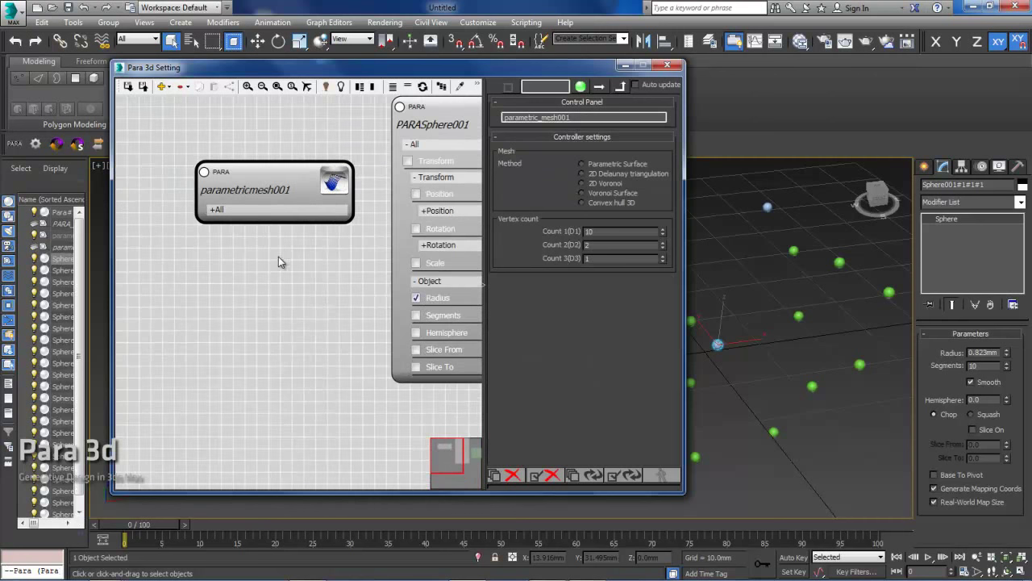
{"action": "left_click_drag", "start_coordinate": [261, 187], "coordinate": [237, 103]}
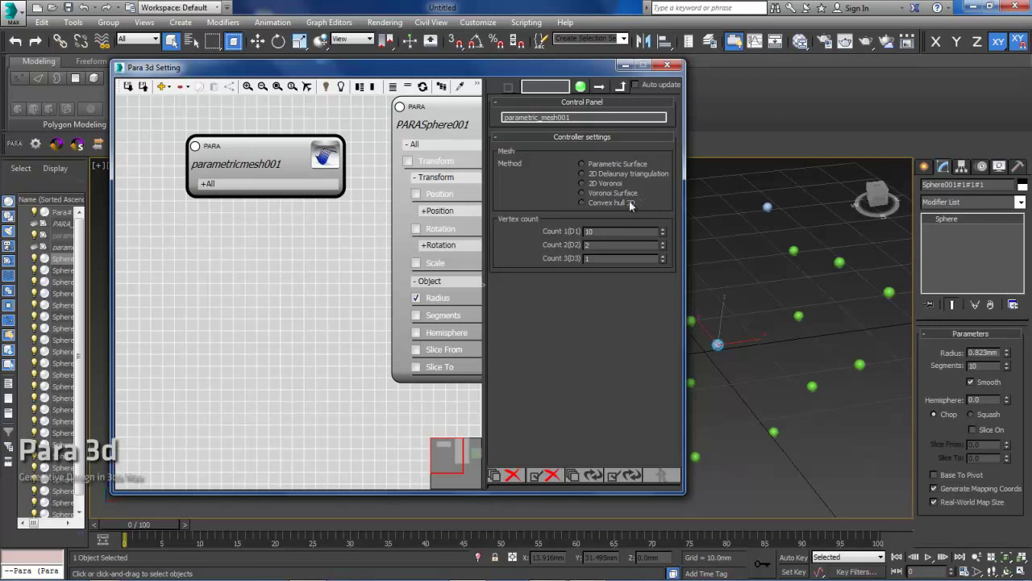
Step: Set the parametric mesh method to Convex hull 3D and expand the node's properties to expose Vertex
{"action": "left_click", "coordinate": [593, 203]}
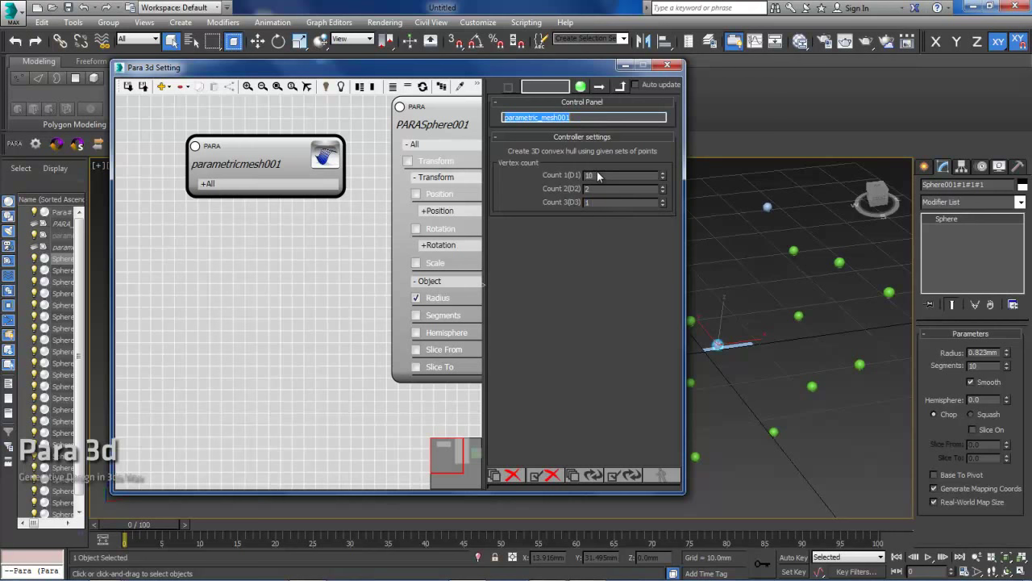
{"action": "left_click", "coordinate": [235, 182]}
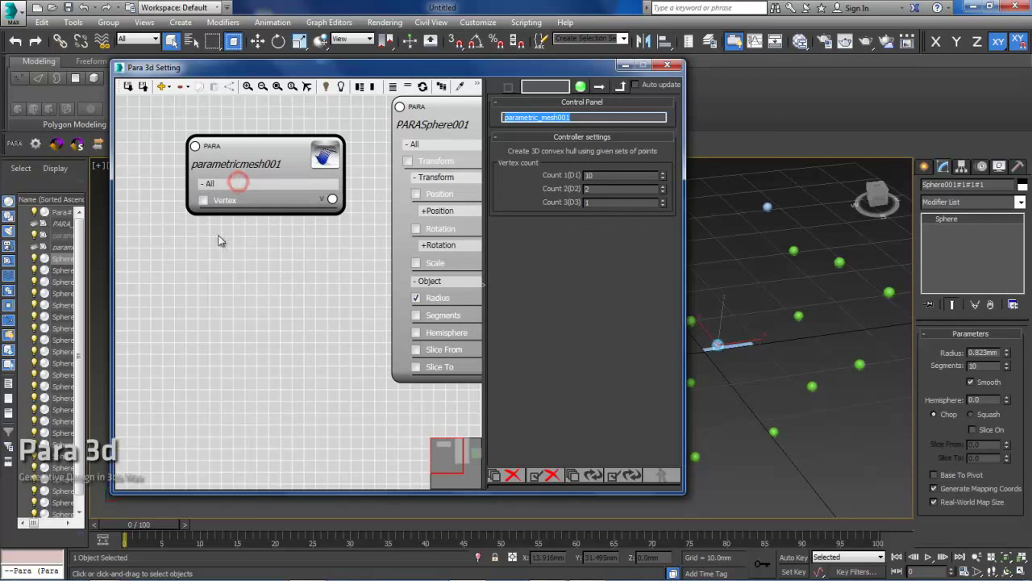
{"action": "middle_click_drag", "start_coordinate": [264, 242], "coordinate": [238, 241]}
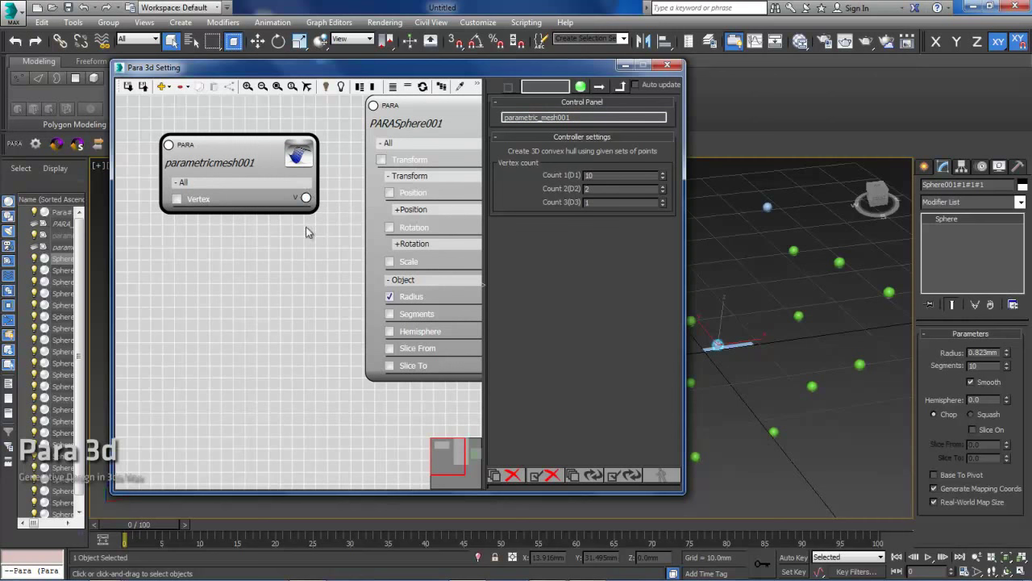
{"action": "scroll", "coordinate": [294, 227], "scroll_direction": "down", "scroll_amount": 3}
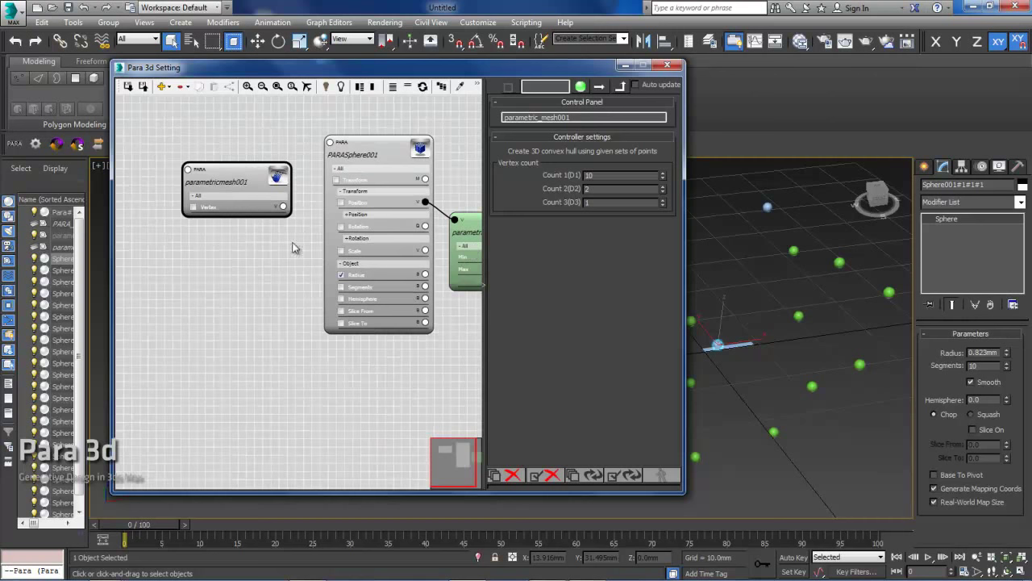
{"action": "middle_click_drag", "start_coordinate": [272, 217], "coordinate": [321, 227]}
{"action": "left_click_drag", "start_coordinate": [300, 202], "coordinate": [269, 193]}
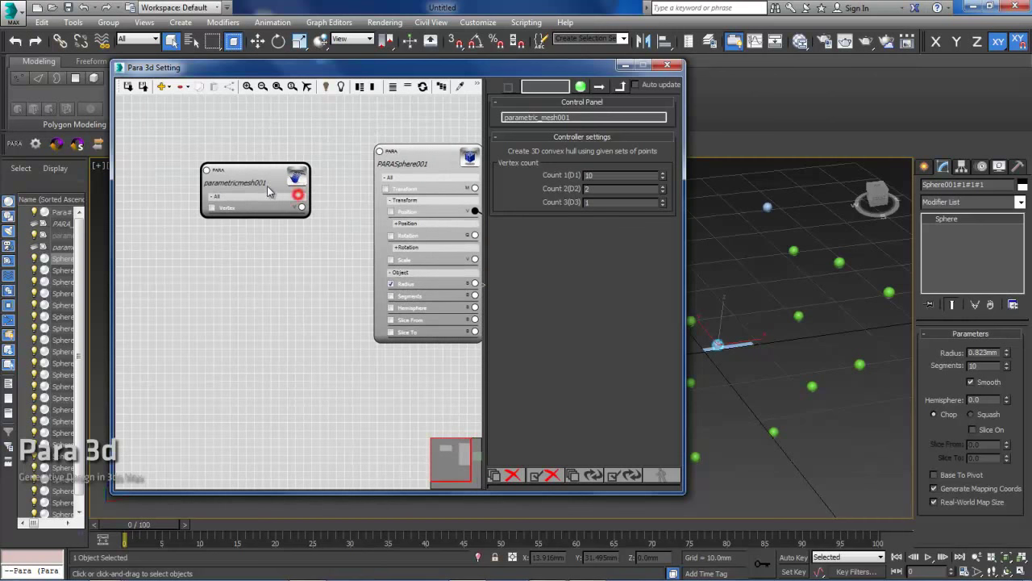
Step: Rename the parametric mesh node as "Convex hull 3d" and move it farther away from the PARASphere001 node
{"action": "scroll", "coordinate": [258, 232], "scroll_direction": "up", "scroll_amount": 1}
{"action": "scroll", "coordinate": [258, 232], "scroll_direction": "up", "scroll_amount": 2}
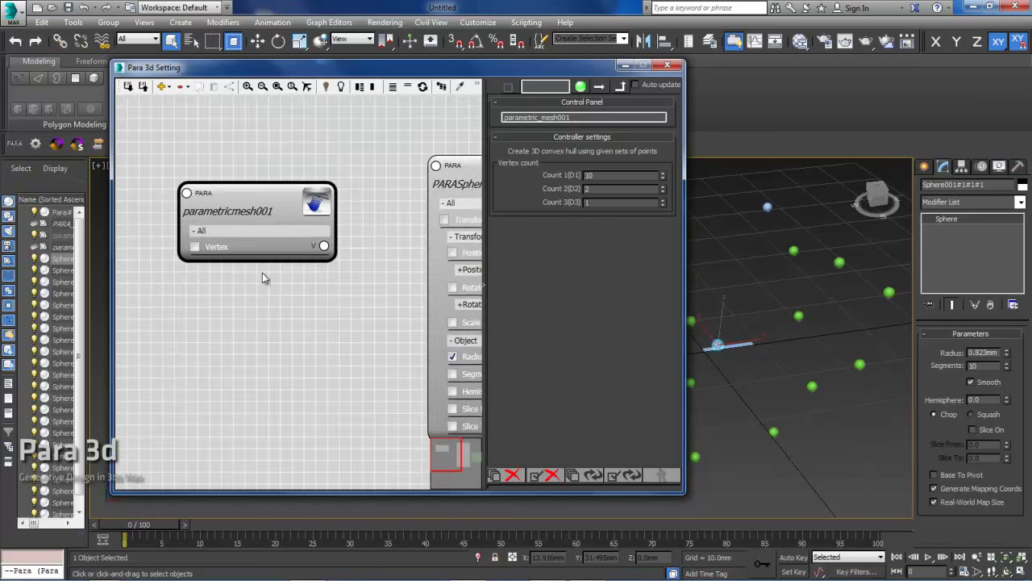
{"action": "scroll", "coordinate": [279, 269], "scroll_direction": "down", "scroll_amount": 1}
{"action": "scroll", "coordinate": [280, 269], "scroll_direction": "down", "scroll_amount": 1}
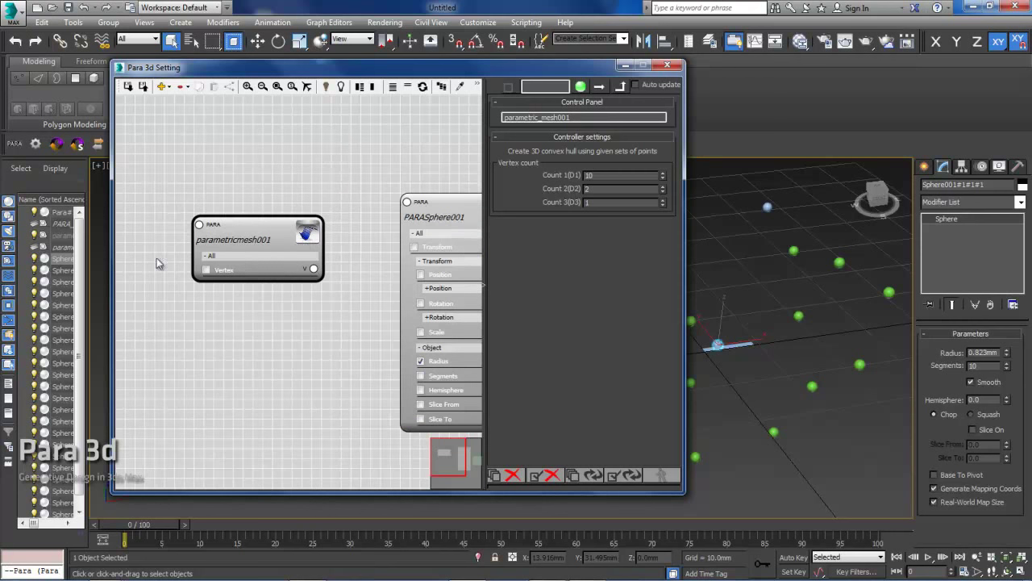
{"action": "double_click", "coordinate": [575, 119]}
{"action": "type", "text": "C"}
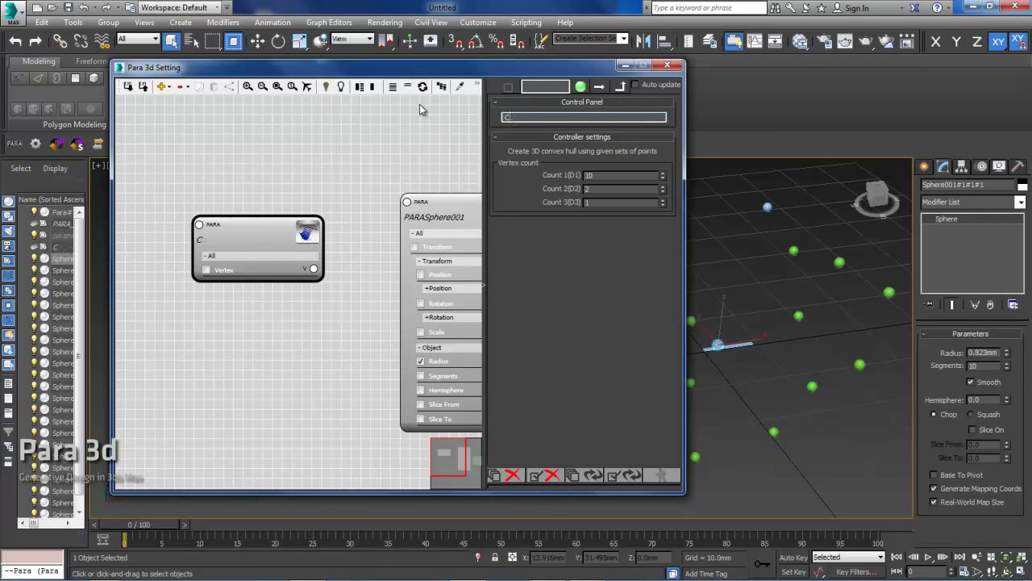
{"action": "type", "text": "onvex hull 3d"}
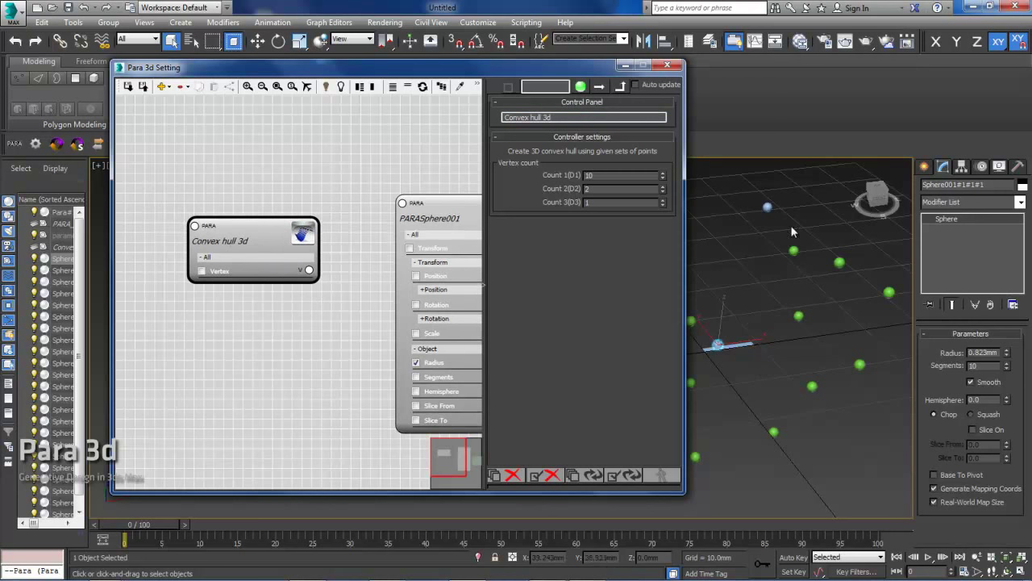
{"action": "middle_click_drag", "start_coordinate": [302, 318], "coordinate": [296, 305]}
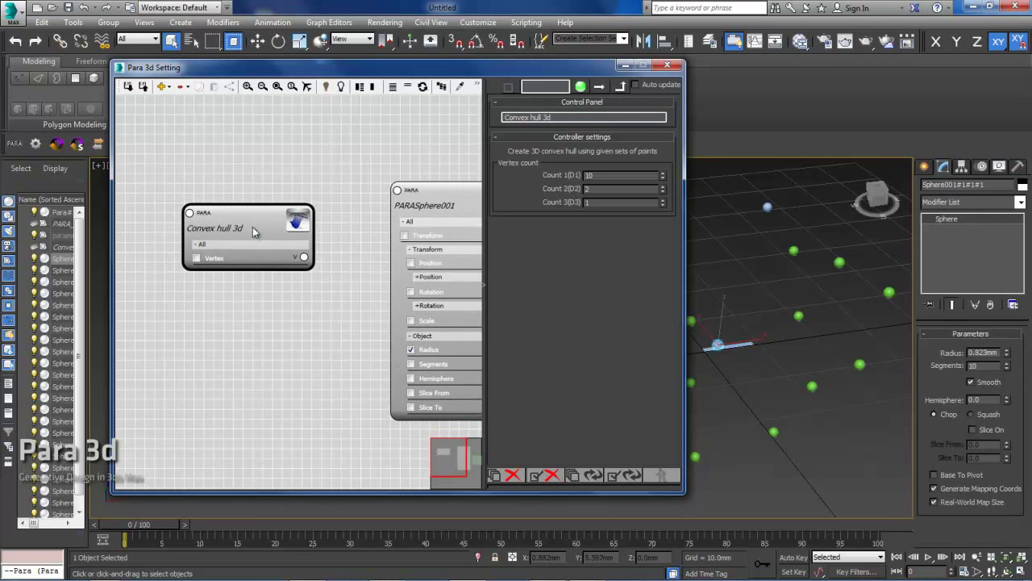
{"action": "left_click_drag", "start_coordinate": [252, 225], "coordinate": [220, 206]}
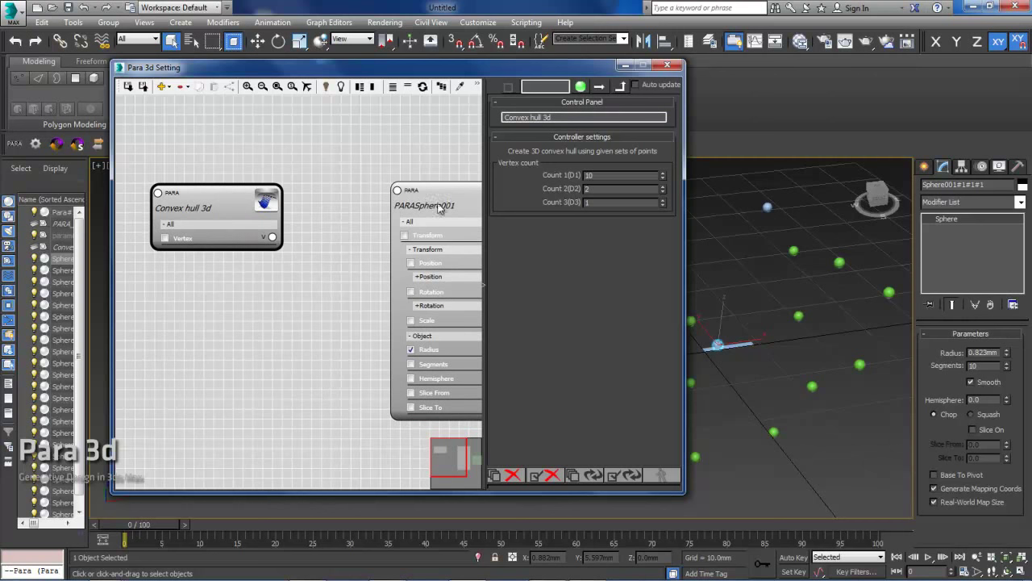
Step: Add a Parametric Array Link controller between the two nodes and connect its PARA property to PARASphere001
{"action": "double_click", "coordinate": [316, 272]}
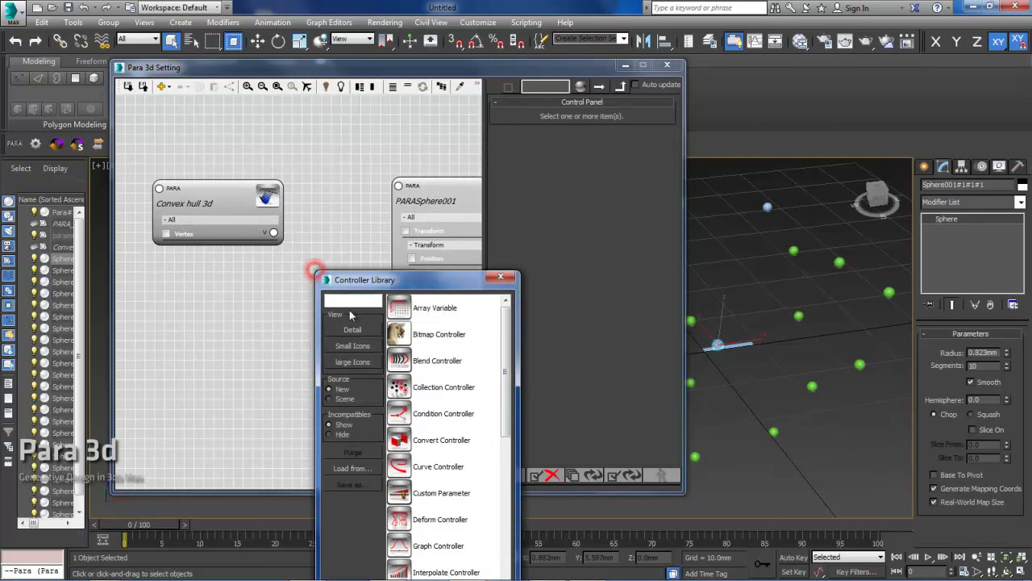
{"action": "left_click", "coordinate": [347, 300]}
{"action": "type", "text": "para"}
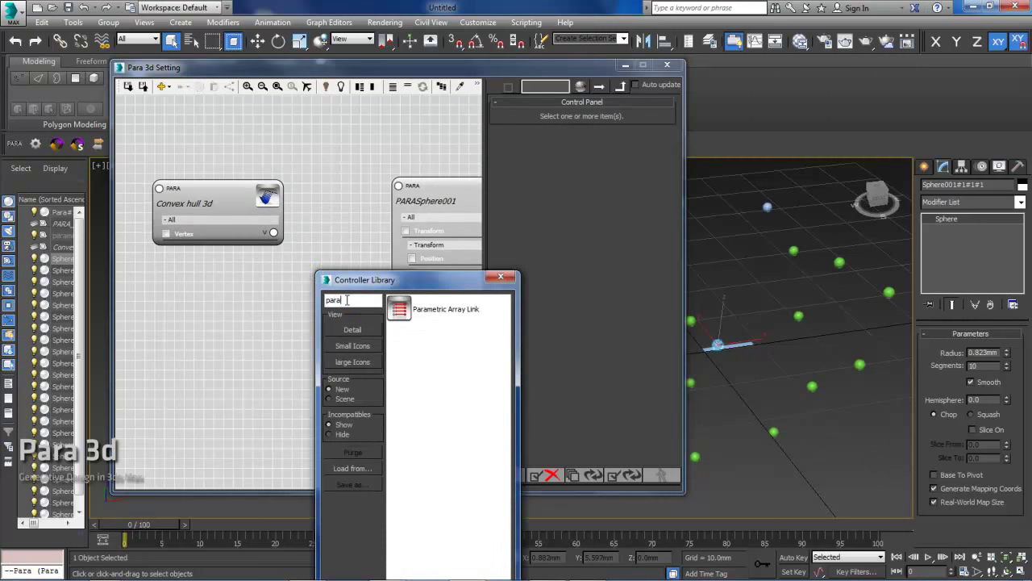
{"action": "left_click_drag", "start_coordinate": [423, 306], "coordinate": [303, 286]}
{"action": "left_click_drag", "start_coordinate": [398, 185], "coordinate": [350, 321]}
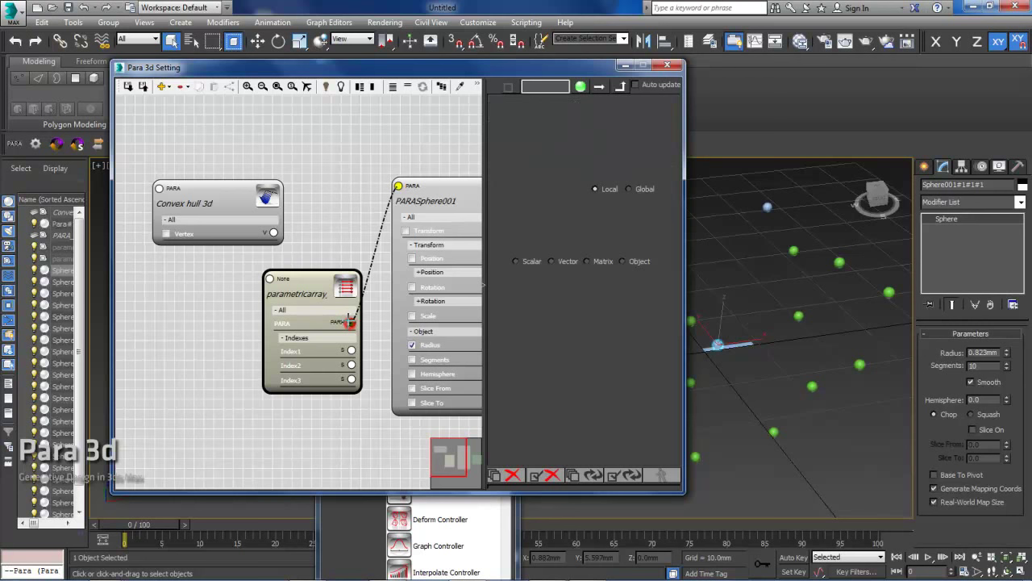
Step: Link the hull's Vertex property to the array link controller and choose Position/parametric_array_random_controller001 as its source
{"action": "left_click_drag", "start_coordinate": [233, 205], "coordinate": [168, 203]}
{"action": "mouse_move", "coordinate": [297, 271]}
{"action": "left_mouse_down"}
{"action": "mouse_move", "coordinate": [281, 253]}
{"action": "mouse_move", "coordinate": [296, 271]}
{"action": "mouse_move", "coordinate": [314, 259]}
{"action": "left_mouse_up"}
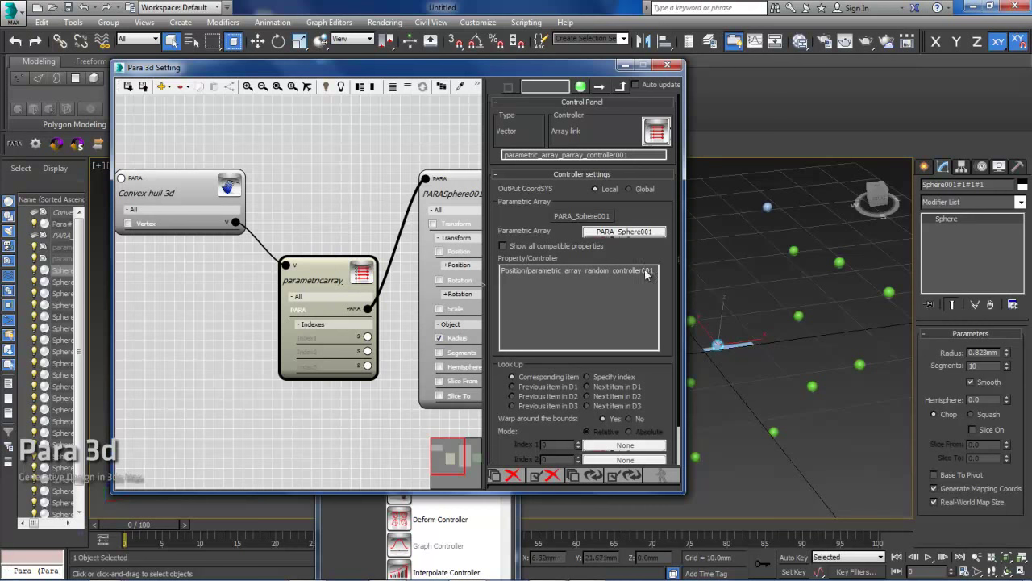
{"action": "left_click", "coordinate": [525, 269]}
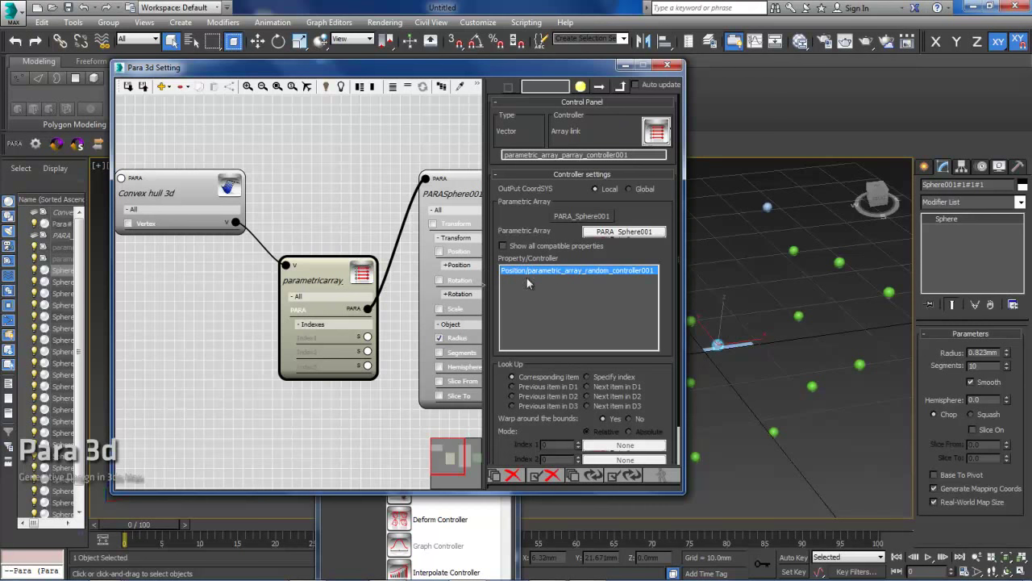
{"action": "left_click_drag", "start_coordinate": [504, 388], "coordinate": [503, 370]}
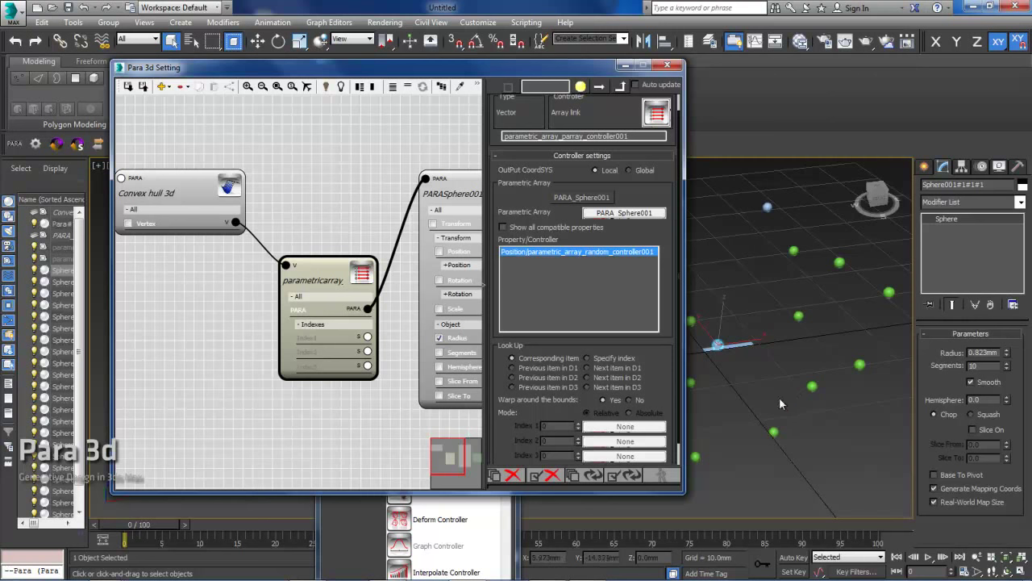
Step: Uncheck all properties on the PARASphere001 node
{"action": "left_click", "coordinate": [172, 200]}
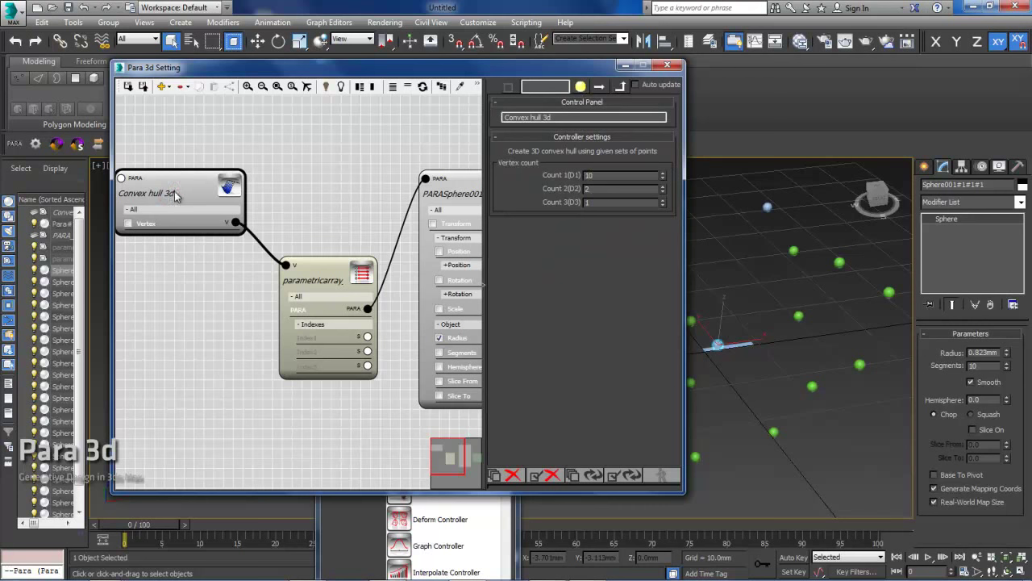
{"action": "middle_click_drag", "start_coordinate": [176, 249], "coordinate": [199, 252]}
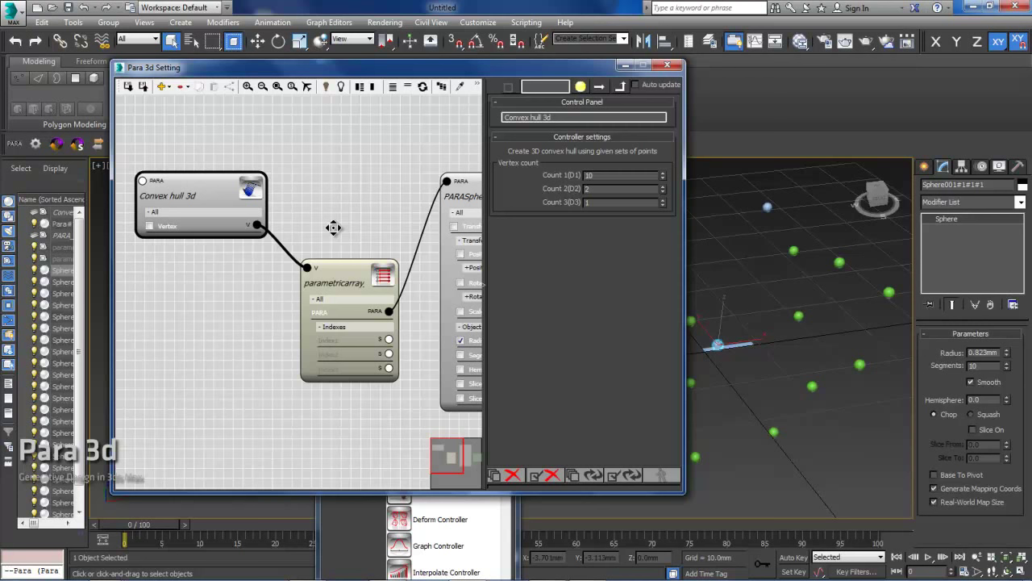
{"action": "middle_click_drag", "start_coordinate": [334, 225], "coordinate": [272, 226]}
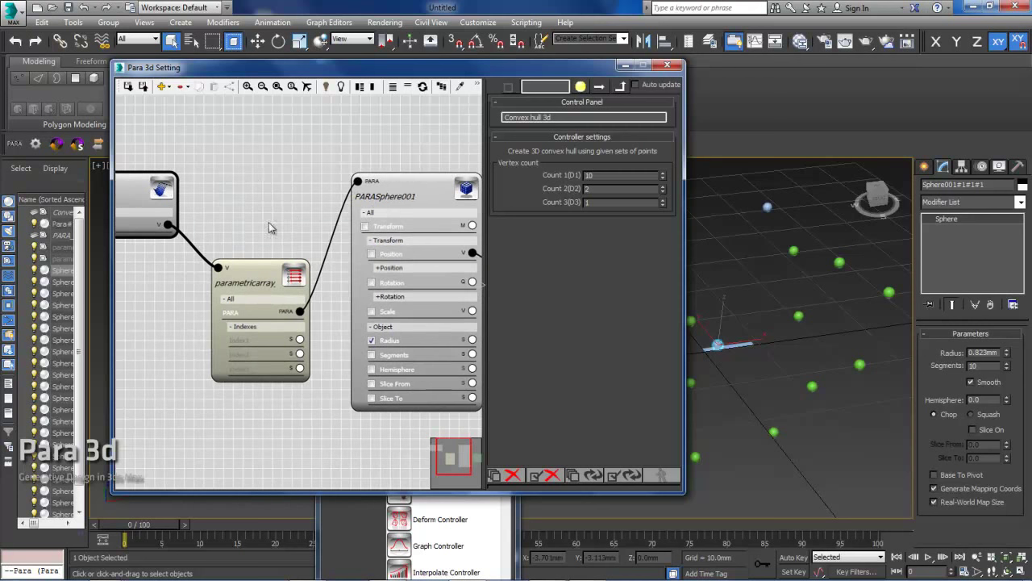
{"action": "left_click", "coordinate": [412, 196]}
{"action": "right_click", "coordinate": [409, 200]}
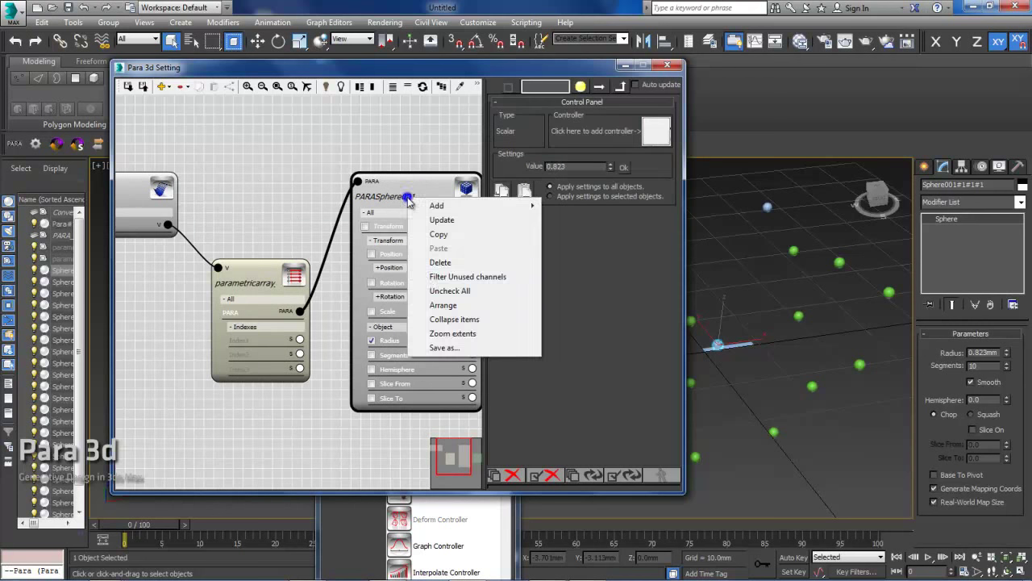
{"action": "left_click", "coordinate": [441, 292]}
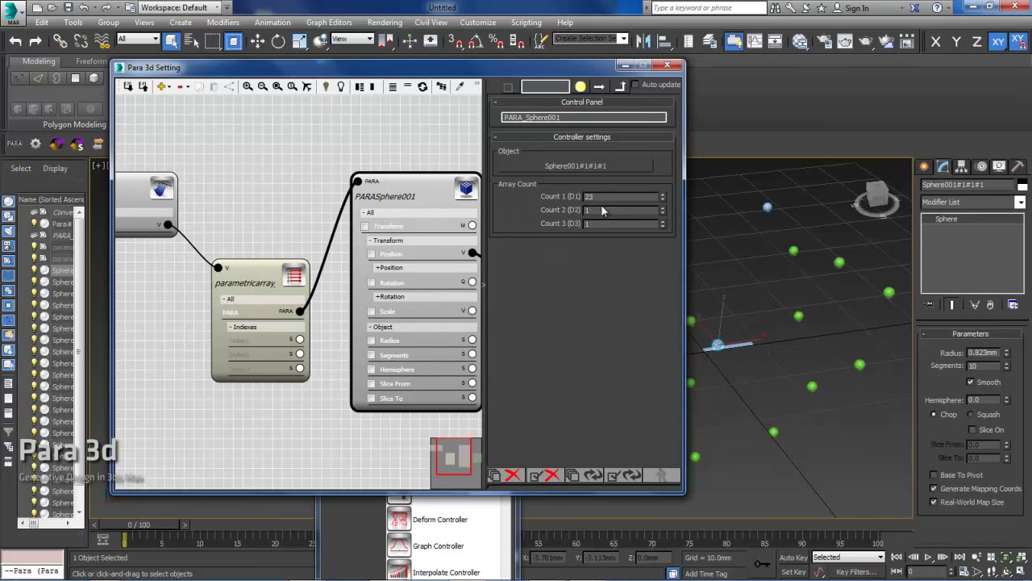
Step: Set the Convex hull 3d node's vertex counts to 23 in D1 and 1 in D2
{"action": "middle_click_drag", "start_coordinate": [234, 181], "coordinate": [303, 176]}
{"action": "left_click", "coordinate": [214, 185]}
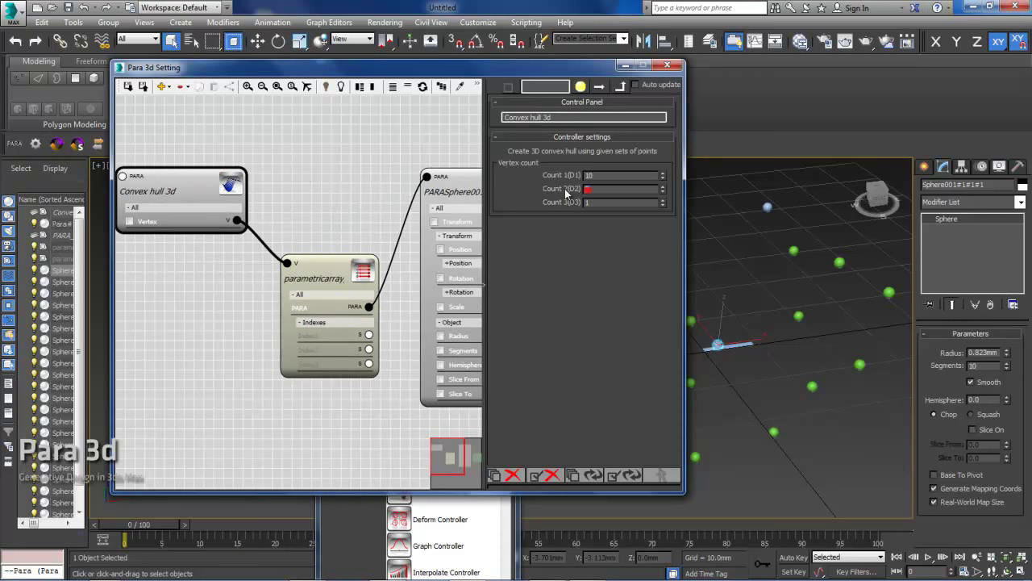
{"action": "left_click_drag", "start_coordinate": [566, 189], "coordinate": [505, 174]}
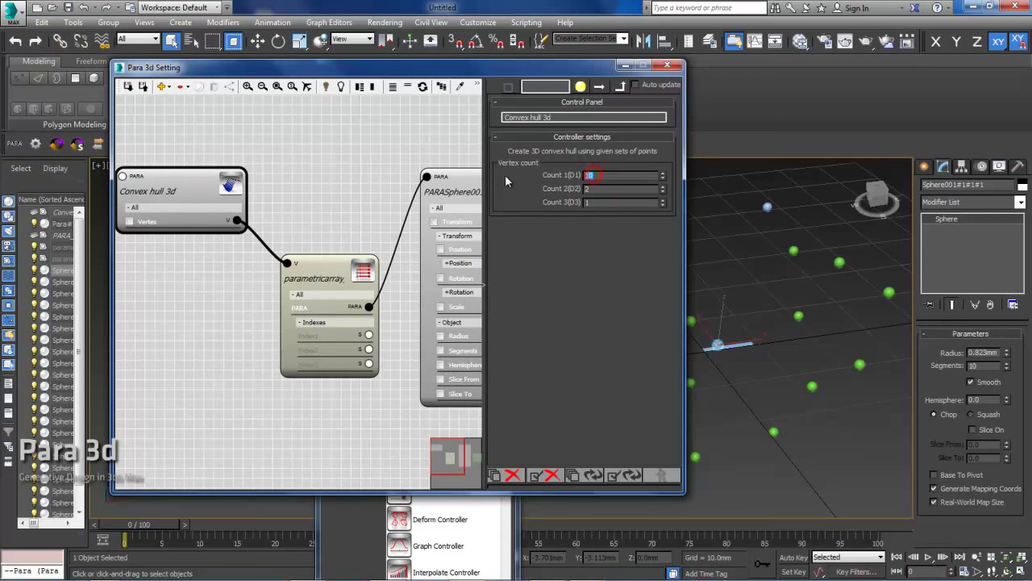
{"action": "type", "text": "23"}
{"action": "key", "text": "Return"}
{"action": "left_click", "coordinate": [590, 190]}
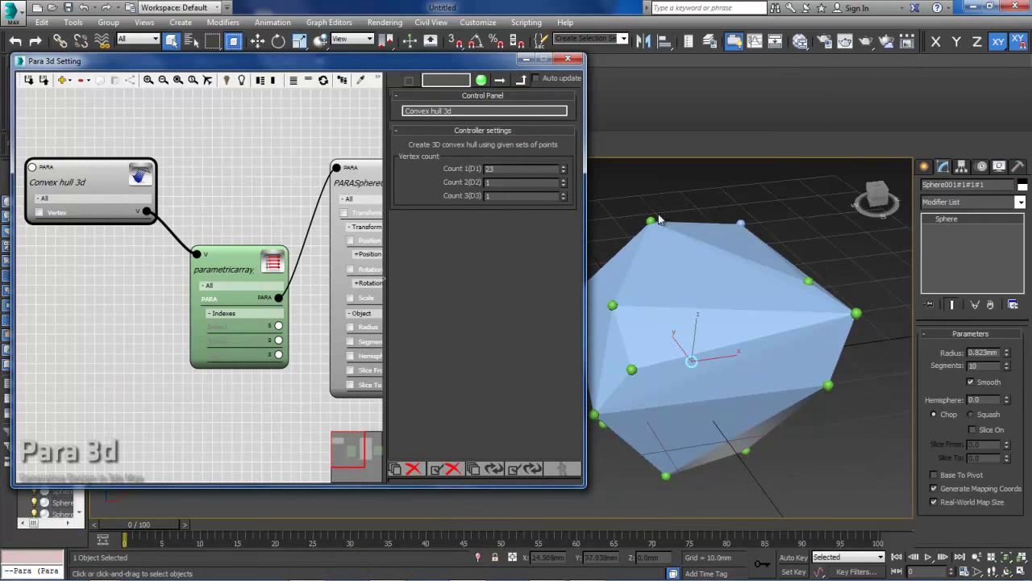
Step: Select the generated hull mesh and examine from several sides how it wraps around the scattered spheres
{"action": "middle_click_drag", "start_coordinate": [696, 314], "coordinate": [698, 321]}
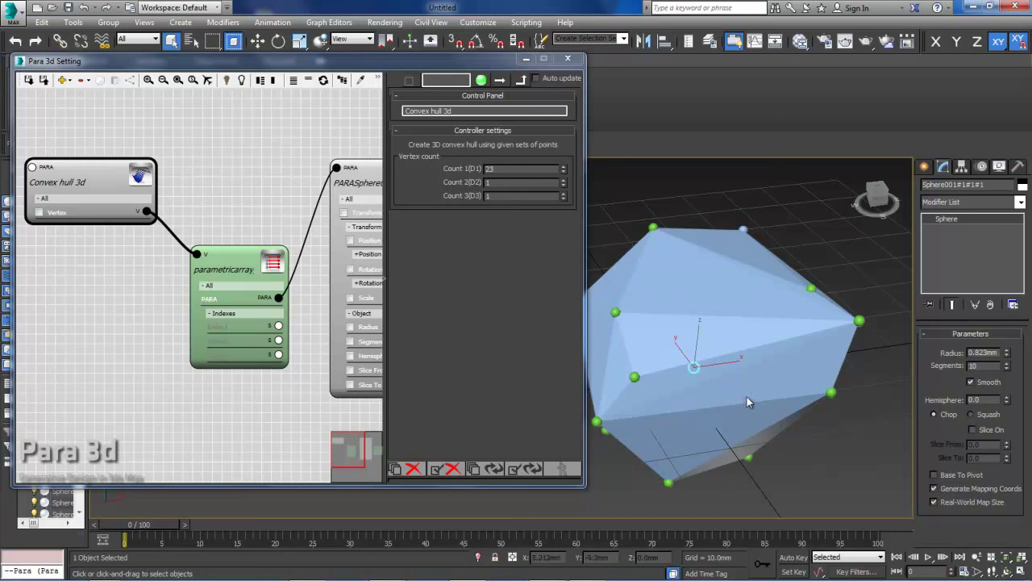
{"action": "middle_click_drag", "start_coordinate": [756, 310], "coordinate": [767, 331]}
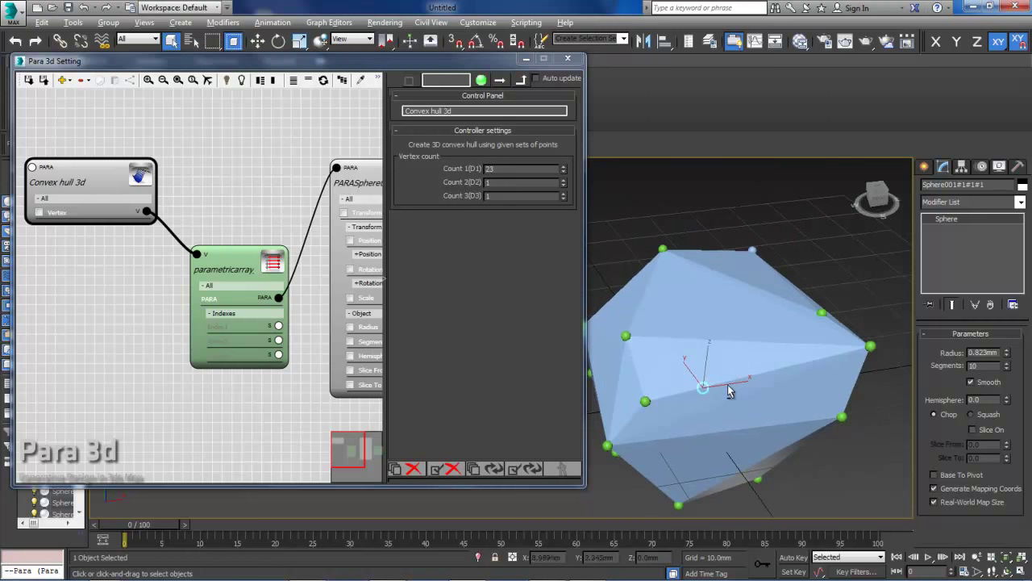
{"action": "middle_click_drag", "start_coordinate": [728, 387], "coordinate": [825, 346], "text": "alt"}
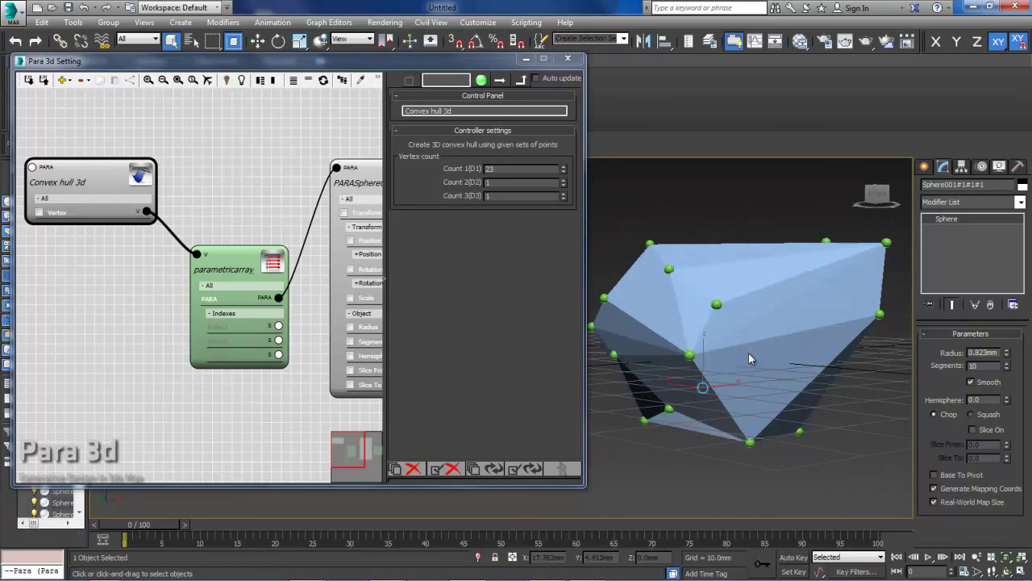
{"action": "middle_click_drag", "start_coordinate": [750, 358], "coordinate": [769, 386], "text": "alt"}
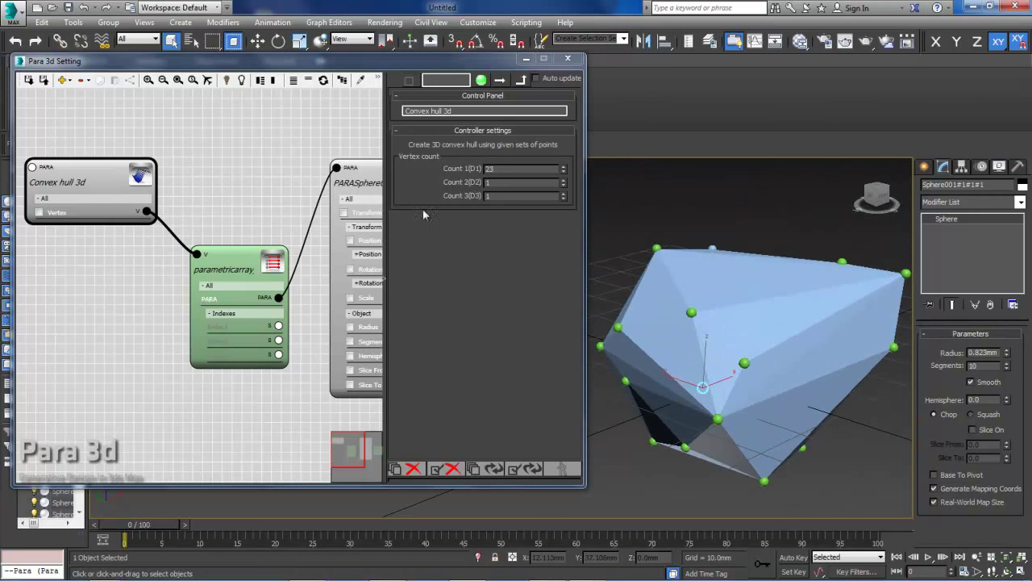
{"action": "left_click", "coordinate": [737, 302]}
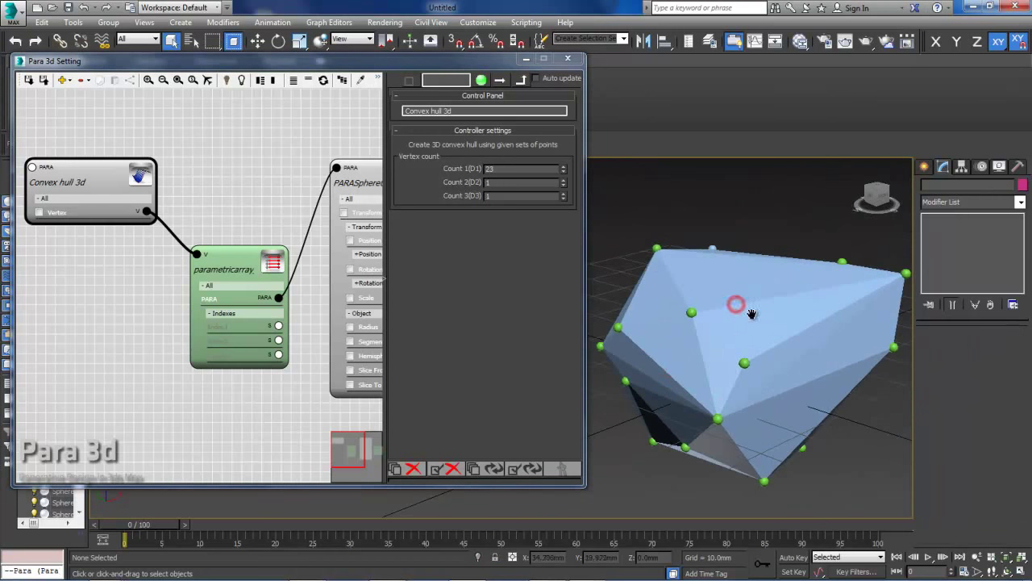
{"action": "middle_click_drag", "start_coordinate": [673, 390], "coordinate": [768, 386], "text": "alt"}
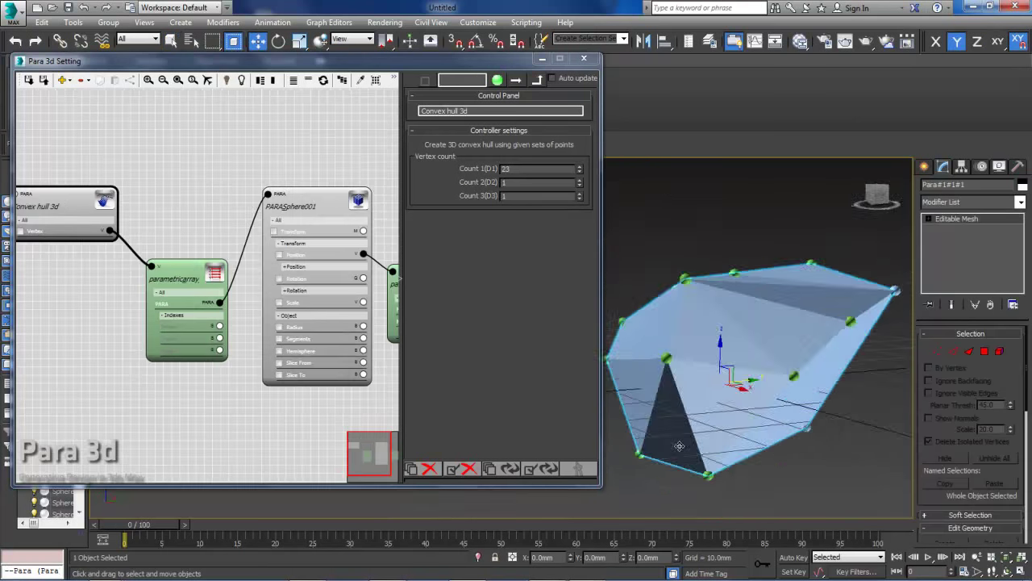
{"action": "middle_click_drag", "start_coordinate": [679, 446], "coordinate": [718, 434], "text": "alt"}
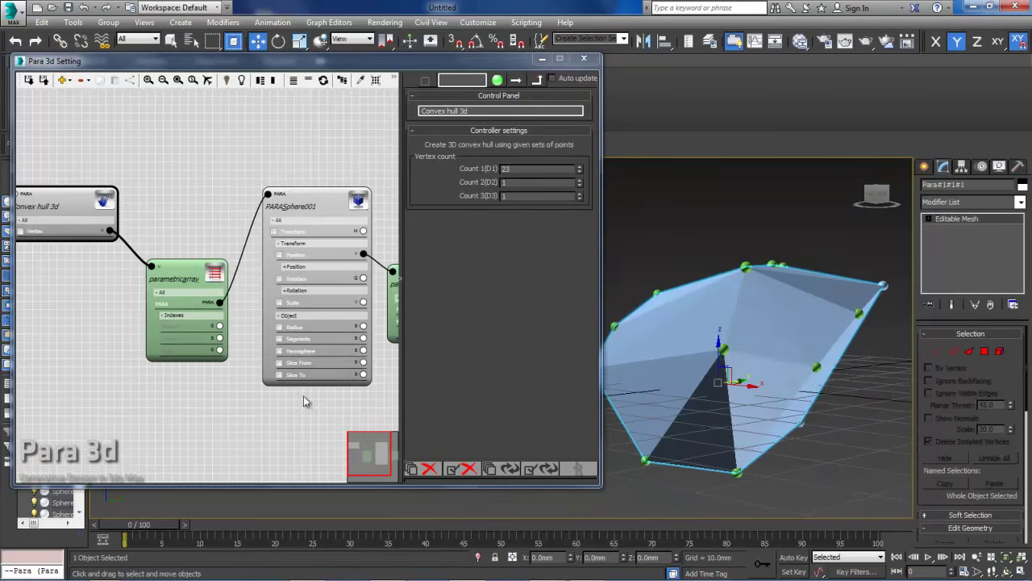
Step: Select the random controller driving the sphere positions and update the setup to generate a new random scatter
{"action": "mouse_move", "coordinate": [193, 391]}
{"action": "middle_mouse_down"}
{"action": "mouse_move", "coordinate": [201, 380]}
{"action": "mouse_move", "coordinate": [189, 373]}
{"action": "middle_mouse_up"}
{"action": "scroll", "coordinate": [194, 375], "scroll_direction": "down", "scroll_amount": 1}
{"action": "middle_click_drag", "start_coordinate": [274, 201], "coordinate": [228, 183]}
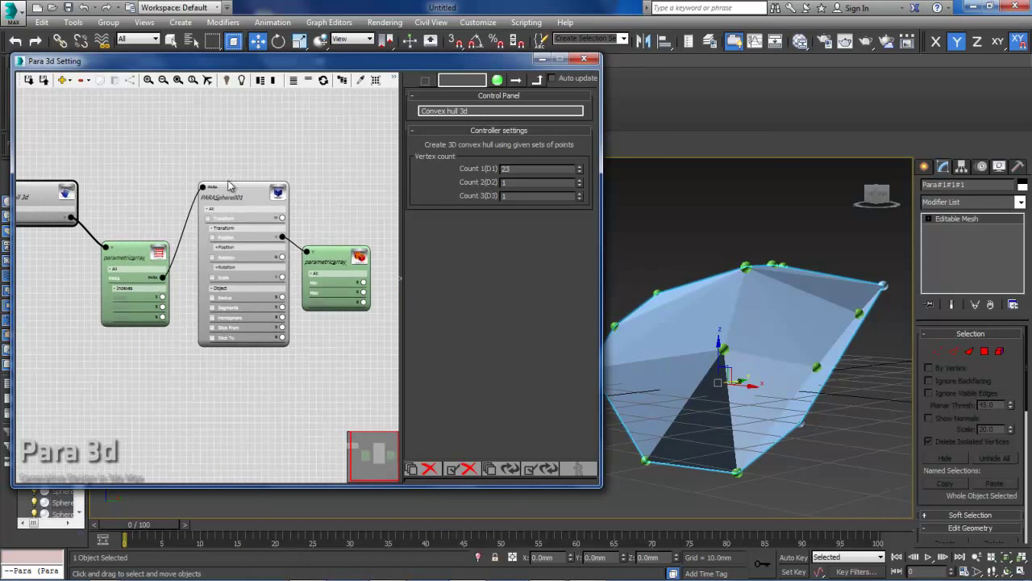
{"action": "left_click", "coordinate": [341, 255]}
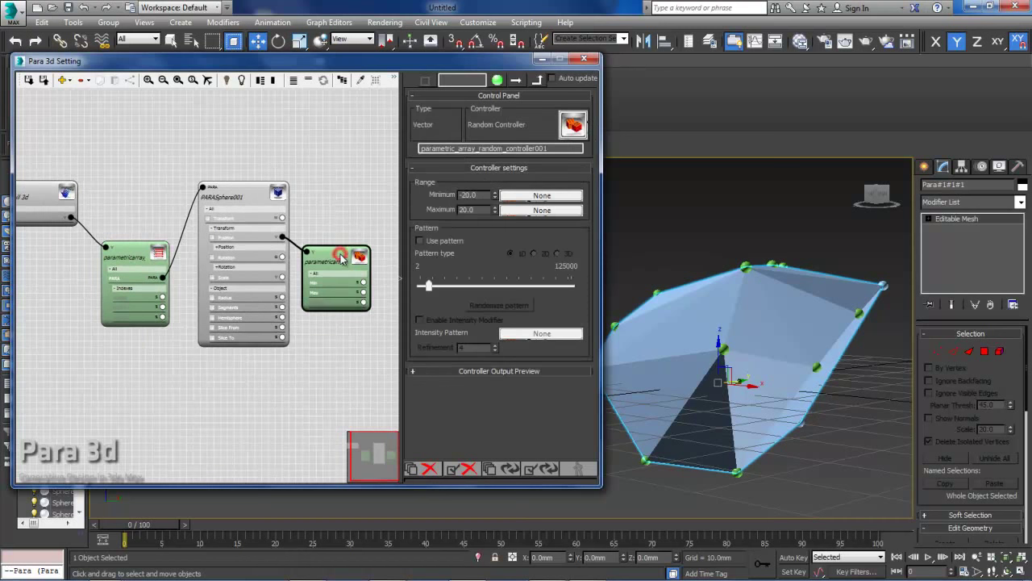
{"action": "left_click", "coordinate": [549, 470]}
Step: Select the Convex hull 3d node and examine the updated hull and its complete node network
{"action": "middle_click_drag", "start_coordinate": [700, 361], "coordinate": [740, 354], "text": "alt"}
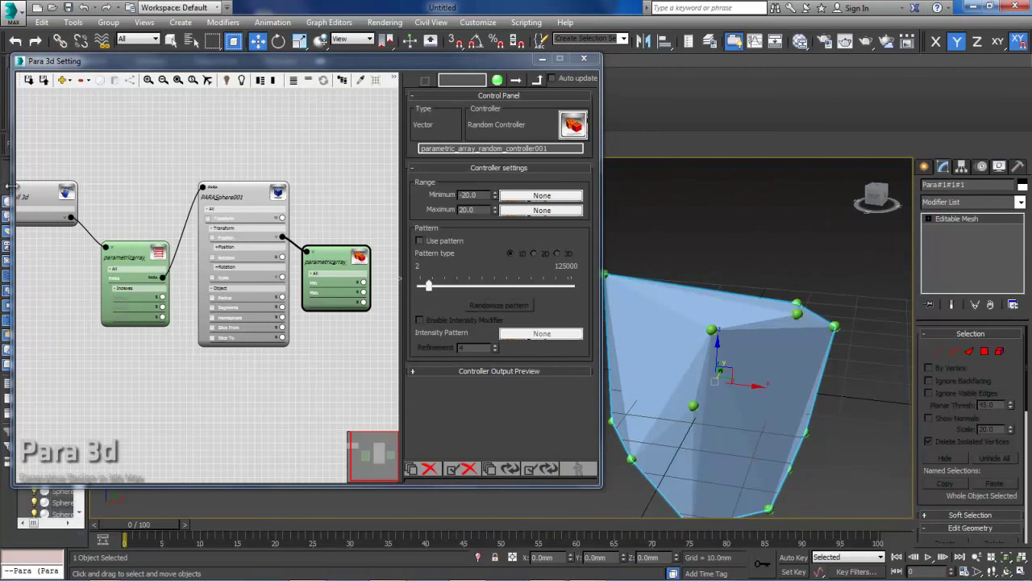
{"action": "left_click", "coordinate": [37, 198]}
{"action": "middle_click_drag", "start_coordinate": [72, 162], "coordinate": [159, 157]}
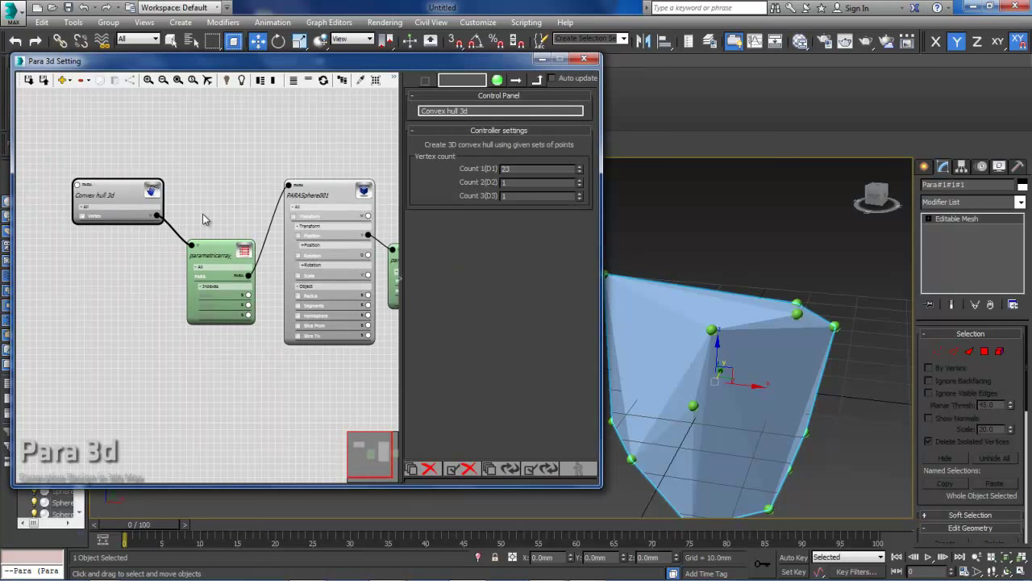
{"action": "middle_click_drag", "start_coordinate": [659, 367], "coordinate": [805, 366], "text": "alt"}
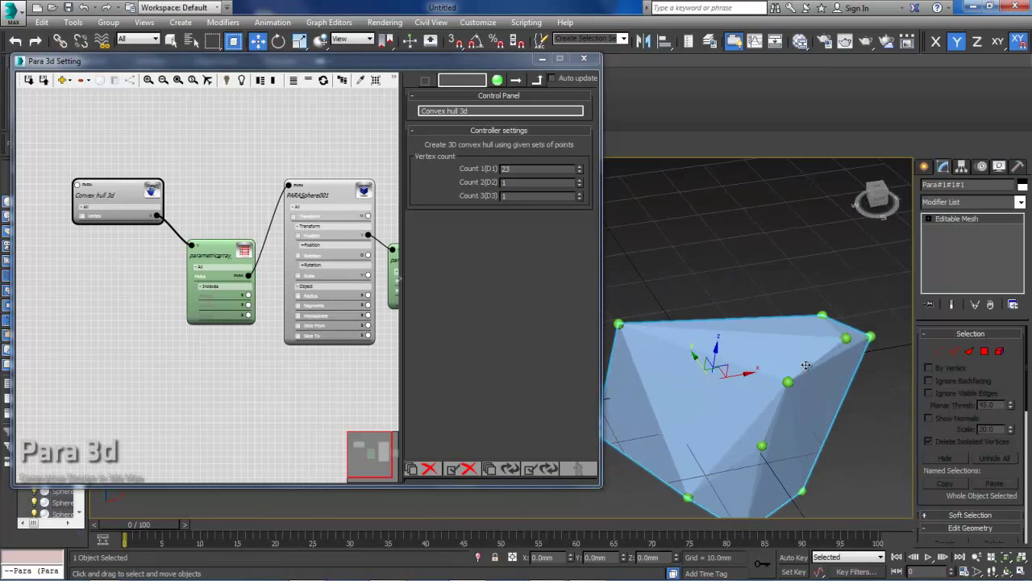
{"action": "middle_click_drag", "start_coordinate": [762, 406], "coordinate": [721, 386], "text": "alt"}
{"action": "middle_click_drag", "start_coordinate": [154, 336], "coordinate": [114, 310]}
{"action": "middle_click_drag", "start_coordinate": [258, 366], "coordinate": [214, 336]}
{"action": "scroll", "coordinate": [214, 336], "scroll_direction": "down", "scroll_amount": 1}
{"action": "middle_click_drag", "start_coordinate": [686, 345], "coordinate": [730, 361], "text": "alt"}
Step: Create a teapot with a radius of about 9.55 mm on the grid beside the hull
{"action": "middle_click_drag", "start_coordinate": [788, 306], "coordinate": [918, 225], "text": "alt"}
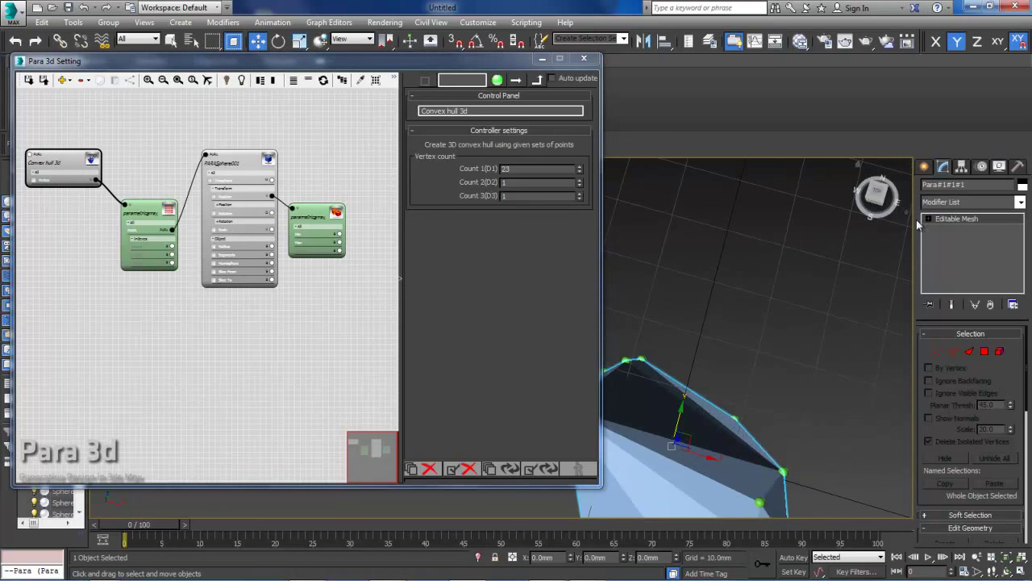
{"action": "left_click", "coordinate": [926, 167]}
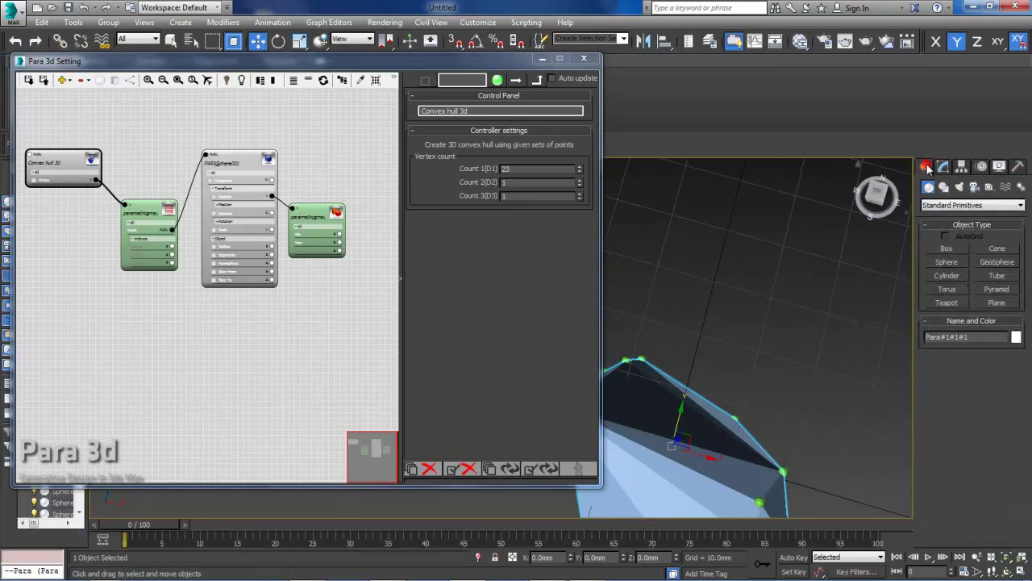
{"action": "left_click", "coordinate": [948, 302]}
{"action": "left_click_drag", "start_coordinate": [790, 282], "coordinate": [820, 317]}
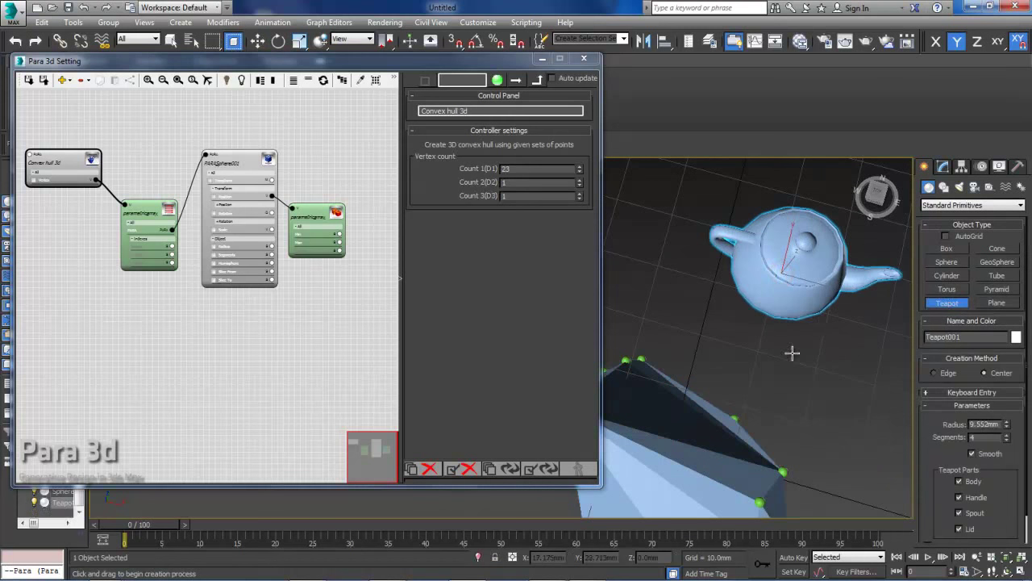
Step: Set the teapot's segments to 2, finish creating it, and display its edges in the shaded view
{"action": "middle_click_drag", "start_coordinate": [792, 352], "coordinate": [839, 384], "text": "alt"}
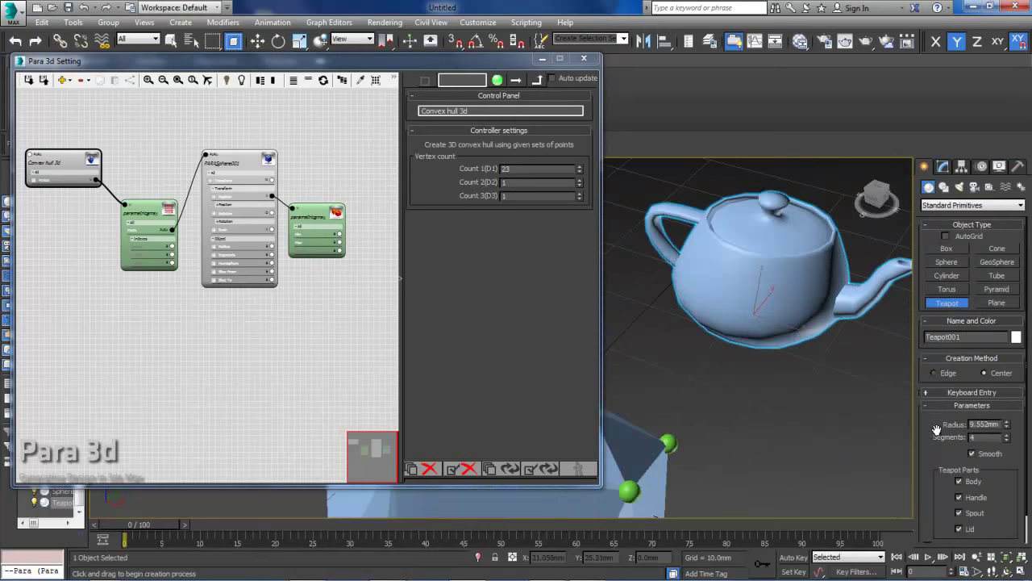
{"action": "left_click", "coordinate": [1006, 441]}
{"action": "left_click", "coordinate": [1005, 441]}
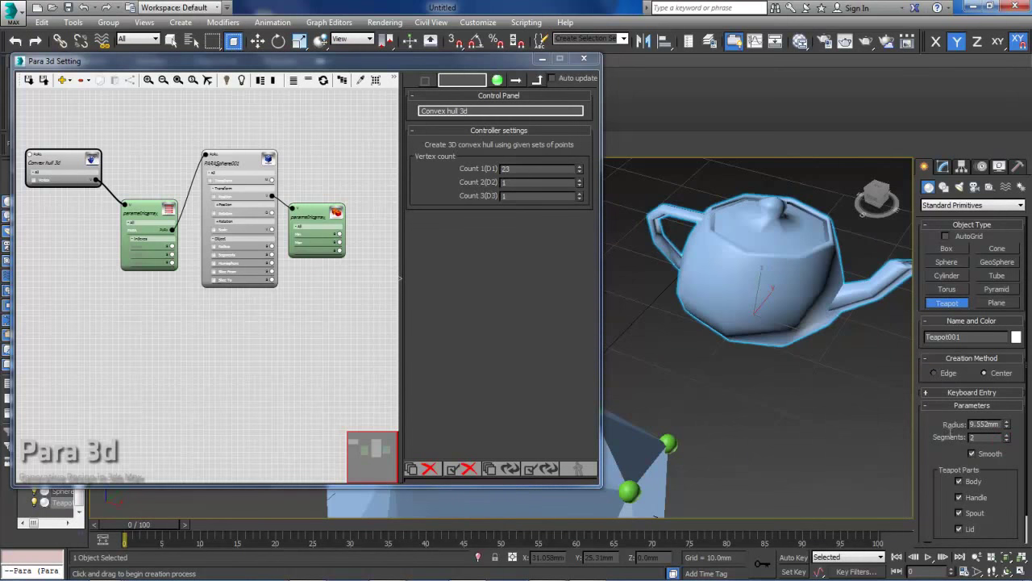
{"action": "middle_click_drag", "start_coordinate": [763, 409], "coordinate": [812, 313], "text": "alt"}
{"action": "right_click", "coordinate": [753, 359]}
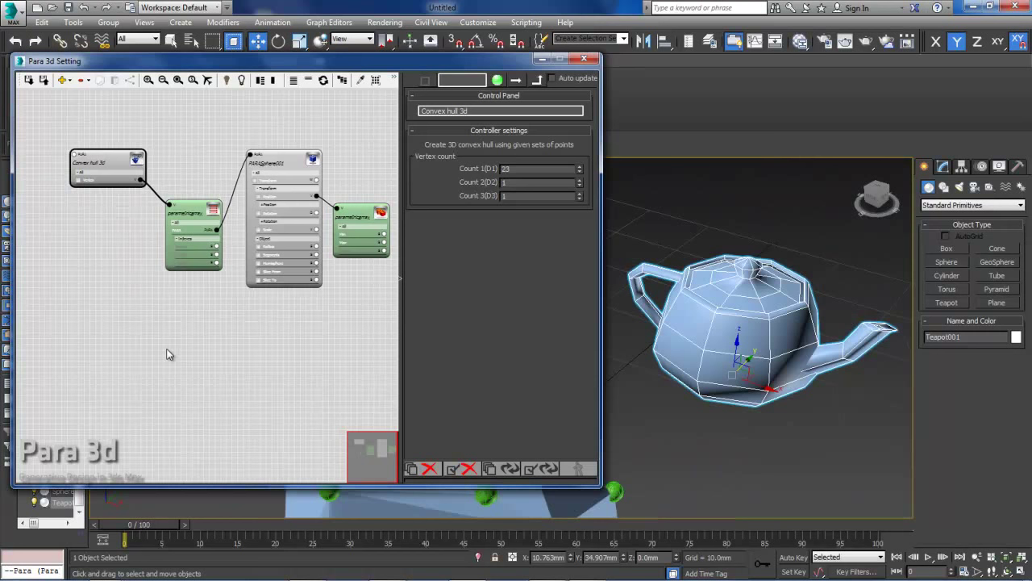
Step: Add a Parametric Mesh container using the Convex hull 3D method, place it below the existing nodes, and expose its Vertex property
{"action": "left_click", "coordinate": [63, 80]}
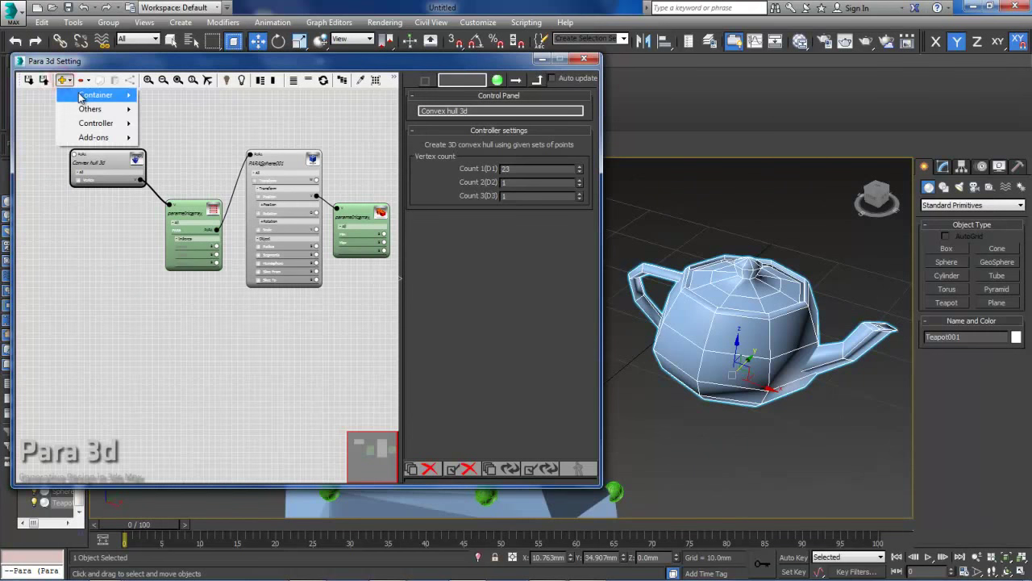
{"action": "mouse_move", "coordinate": [81, 97]}
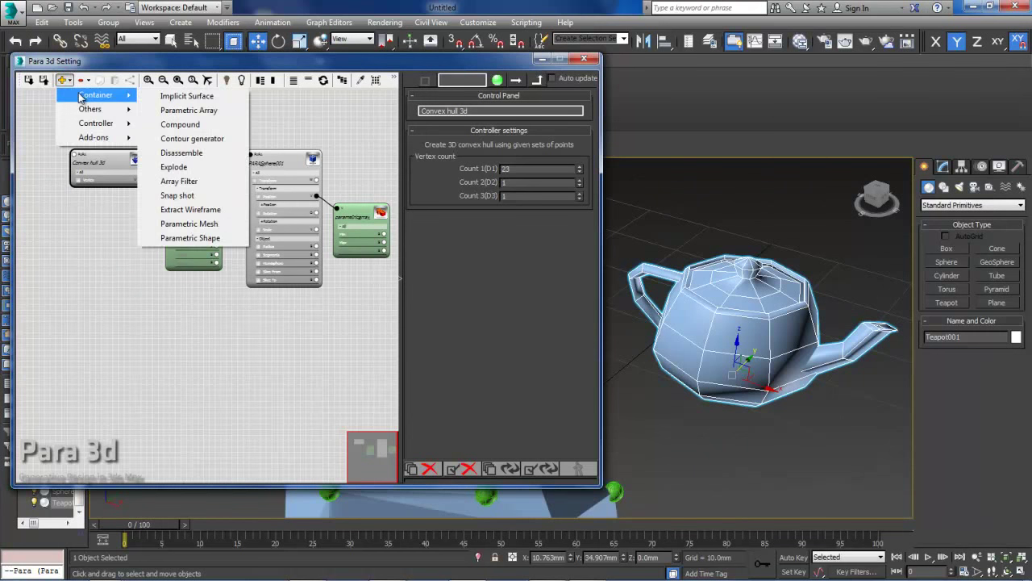
{"action": "left_click", "coordinate": [158, 225]}
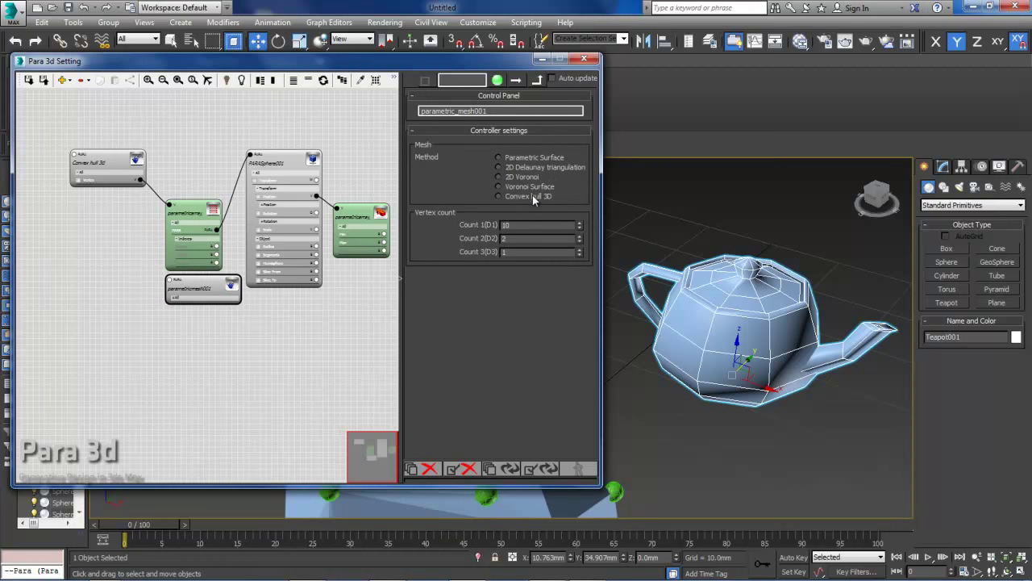
{"action": "left_click", "coordinate": [530, 196]}
{"action": "left_click_drag", "start_coordinate": [210, 295], "coordinate": [119, 342]}
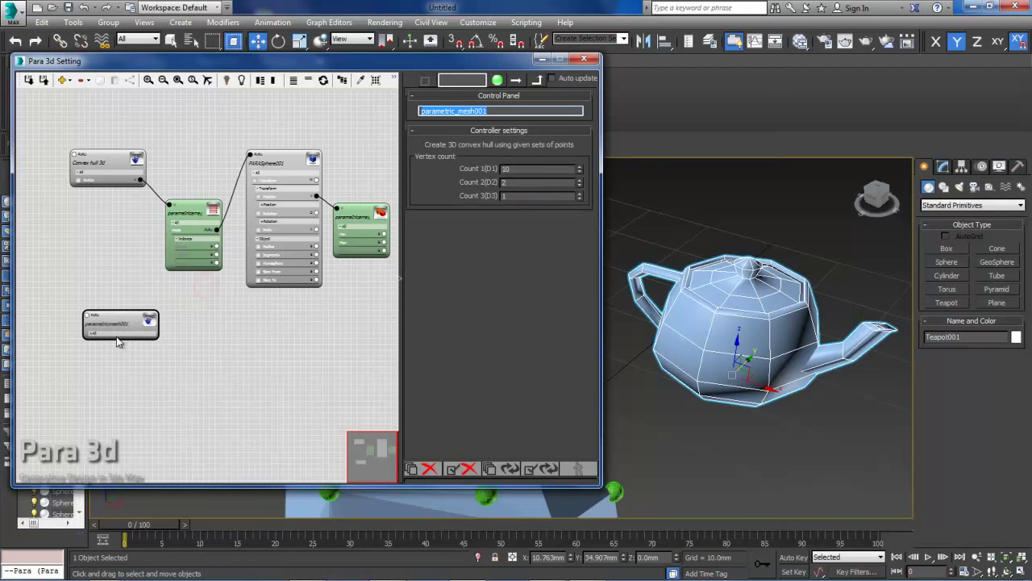
{"action": "left_click", "coordinate": [118, 335]}
{"action": "middle_click_drag", "start_coordinate": [184, 339], "coordinate": [182, 326]}
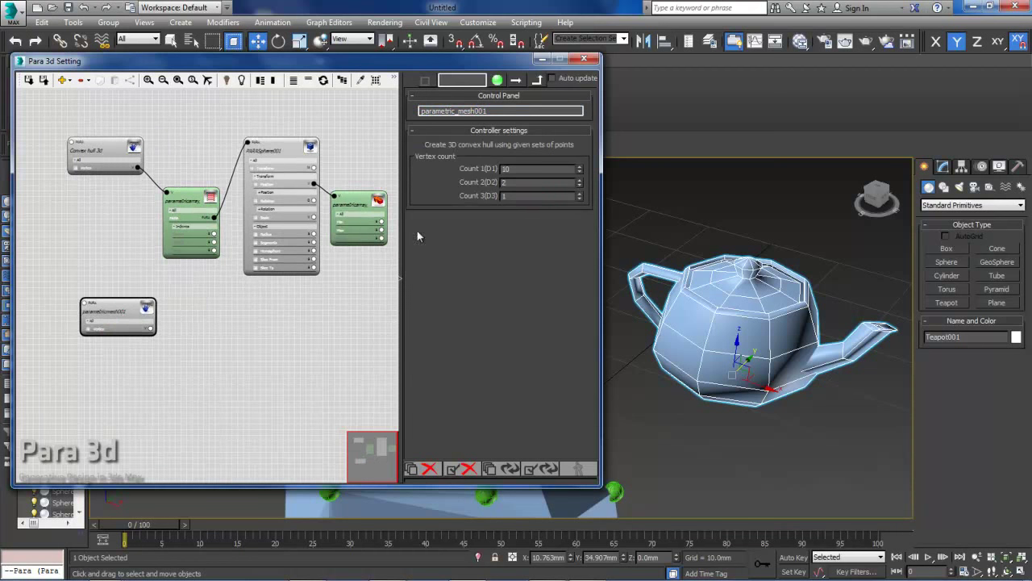
Step: Find the Mesh Controller in the controller library and add it beside the new parametric mesh node
{"action": "middle_click_drag", "start_coordinate": [776, 340], "coordinate": [784, 339]}
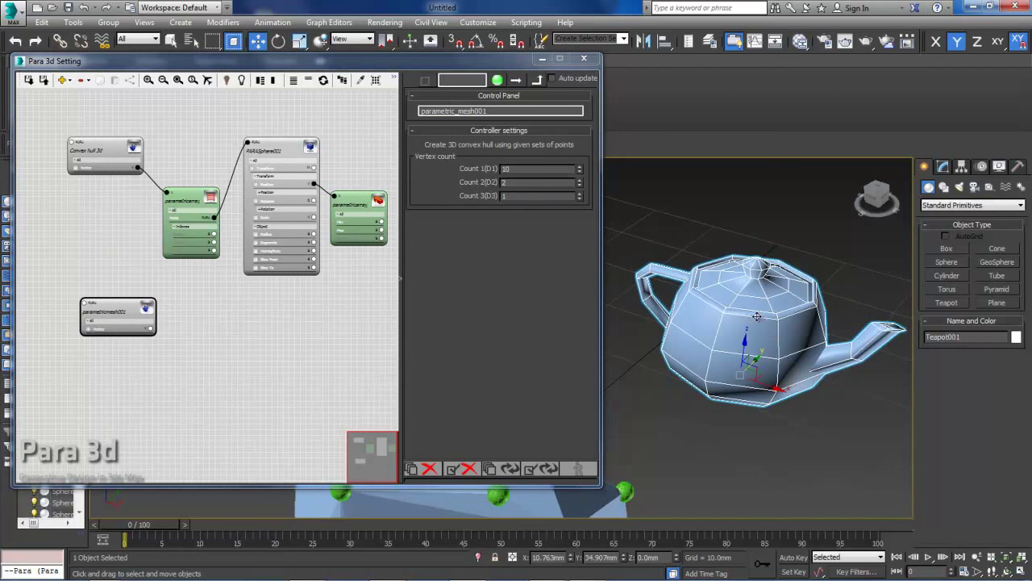
{"action": "double_click", "coordinate": [222, 312]}
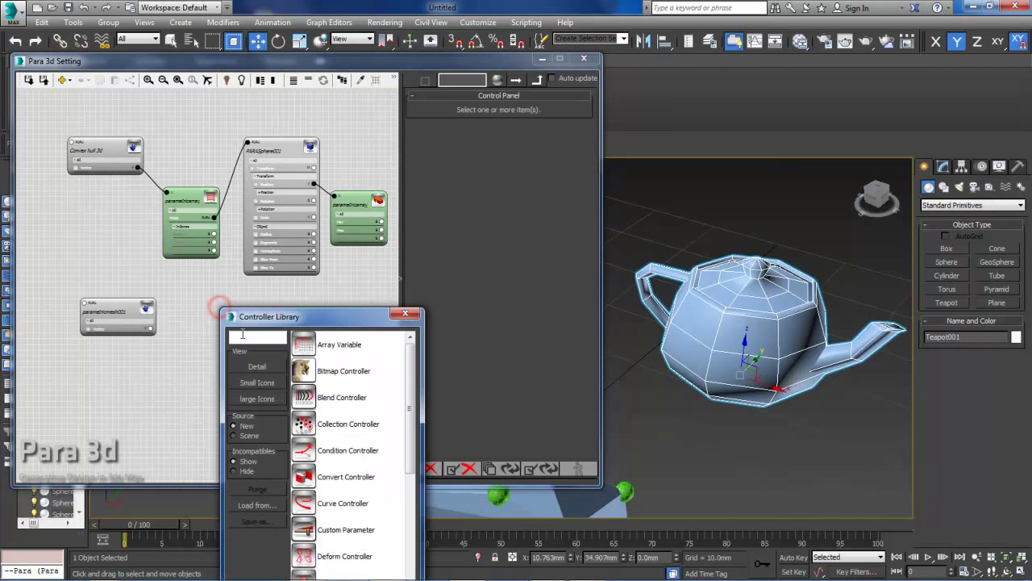
{"action": "type", "text": "mesh"}
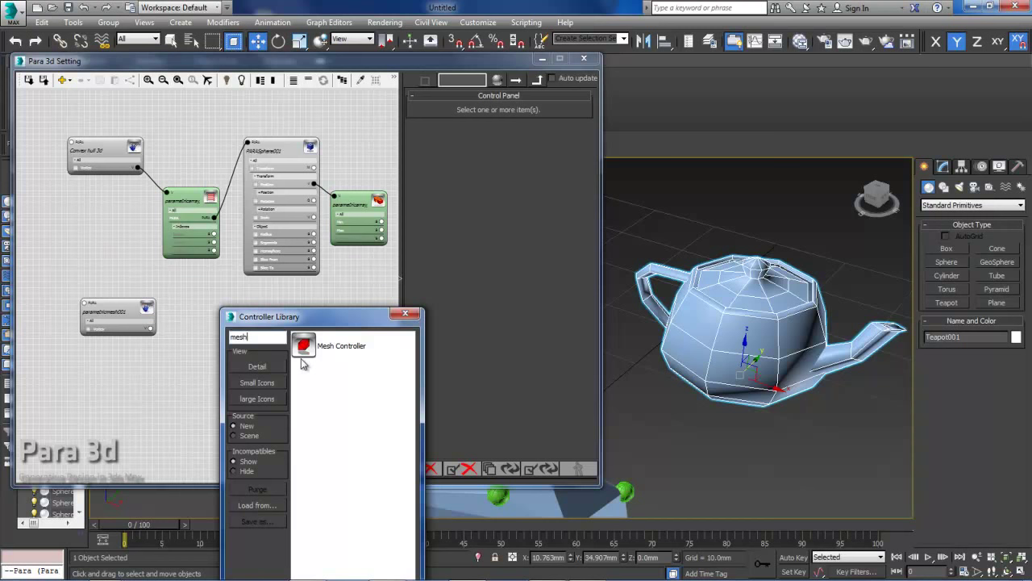
{"action": "left_click_drag", "start_coordinate": [320, 346], "coordinate": [241, 316]}
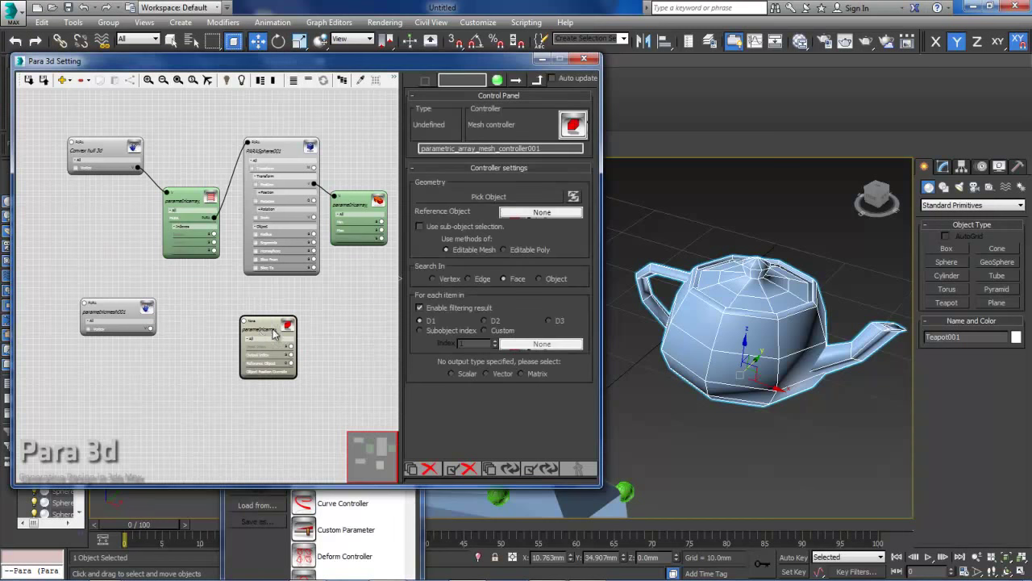
Step: Assign the teapot as the mesh controller's geometry and set it to search in Object
{"action": "left_click", "coordinate": [497, 198]}
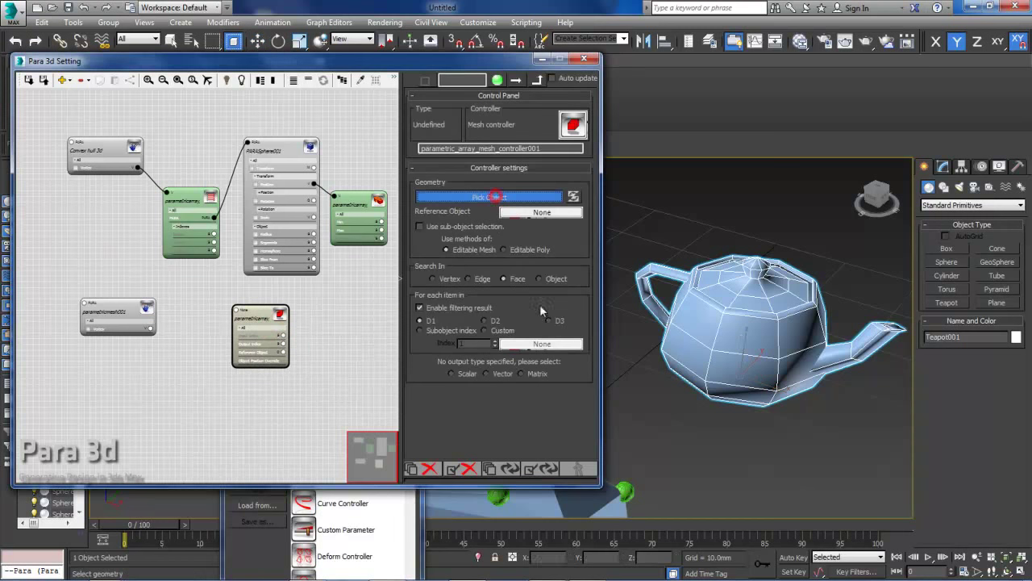
{"action": "left_click", "coordinate": [741, 340]}
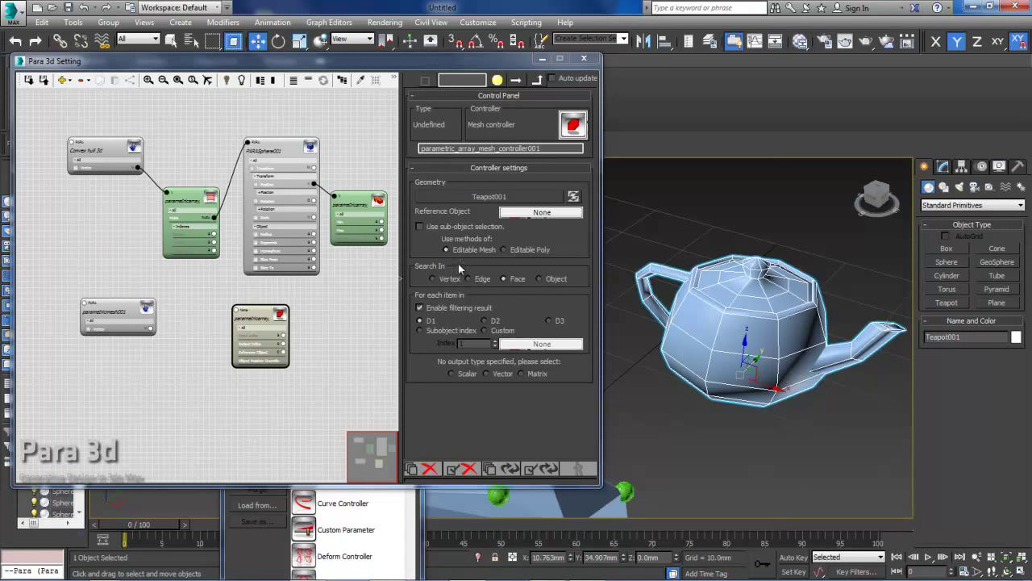
{"action": "left_click", "coordinate": [554, 279]}
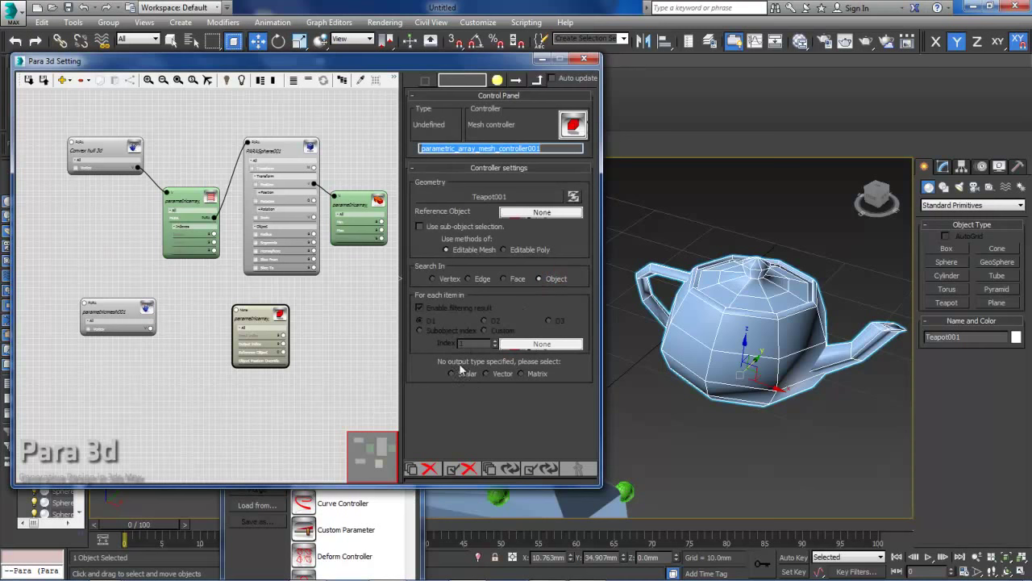
Step: Make the mesh controller output a Scalar value and choose Total number of vertices as its output
{"action": "scroll", "coordinate": [265, 362], "scroll_direction": "up", "scroll_amount": 5}
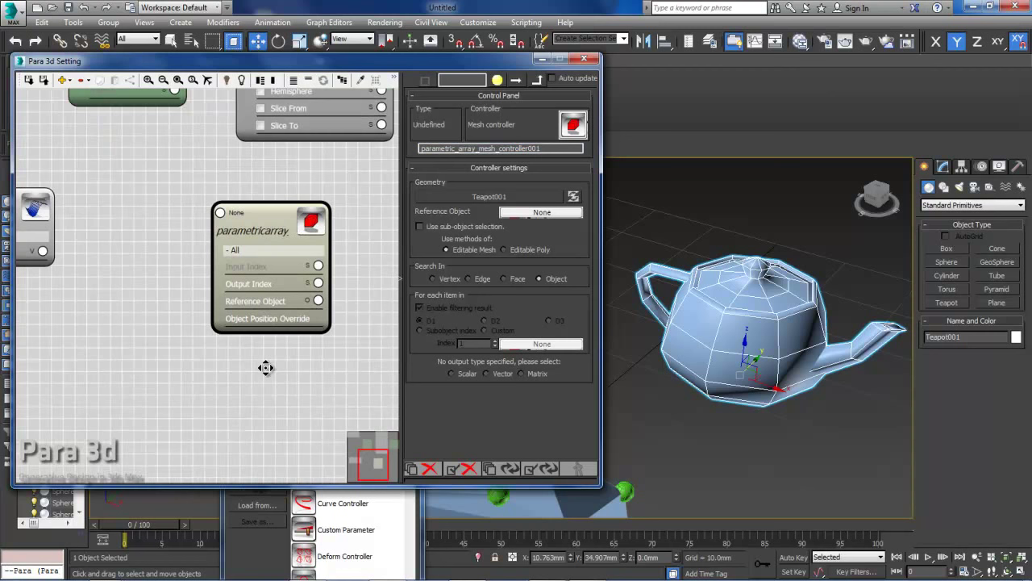
{"action": "left_click", "coordinate": [219, 222]}
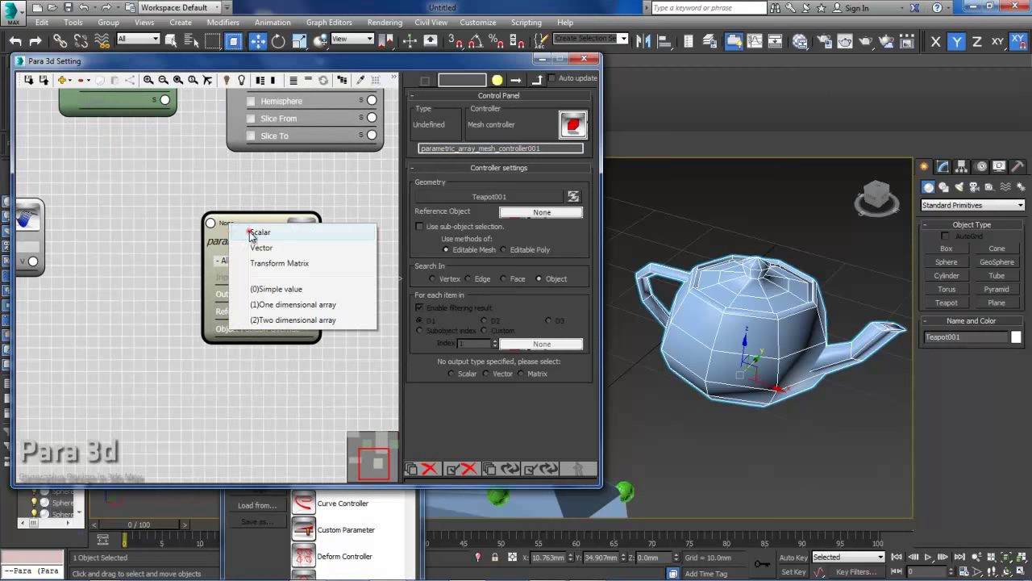
{"action": "left_click", "coordinate": [249, 232]}
{"action": "scroll", "coordinate": [426, 352], "scroll_direction": "down", "scroll_amount": 1}
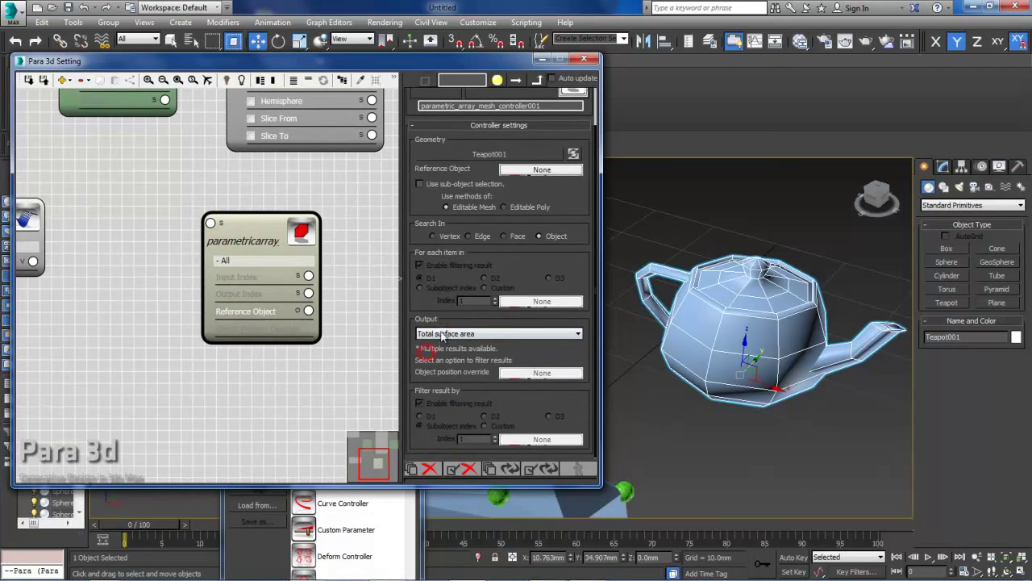
{"action": "left_click", "coordinate": [444, 333]}
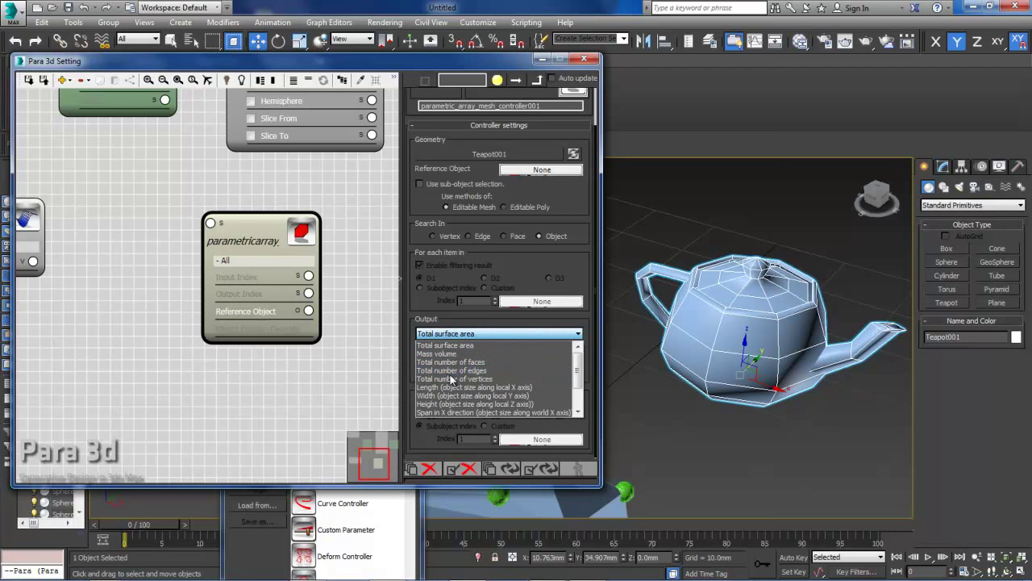
{"action": "left_click", "coordinate": [489, 381]}
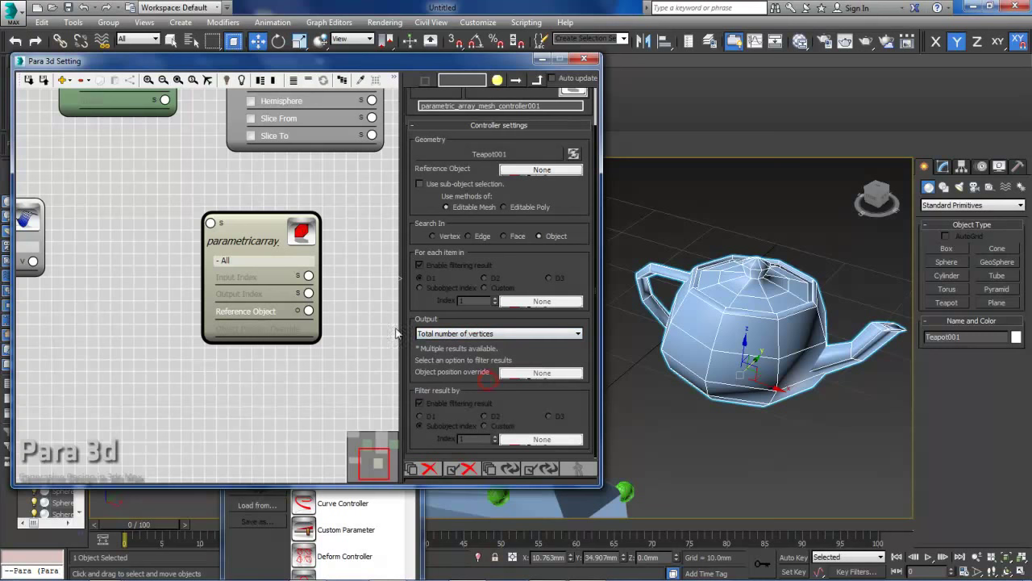
Step: Add an Array size add-on to the graph and place it left of the new parametric mesh node
{"action": "middle_click_drag", "start_coordinate": [283, 371], "coordinate": [281, 382]}
{"action": "left_click_drag", "start_coordinate": [274, 288], "coordinate": [254, 251]}
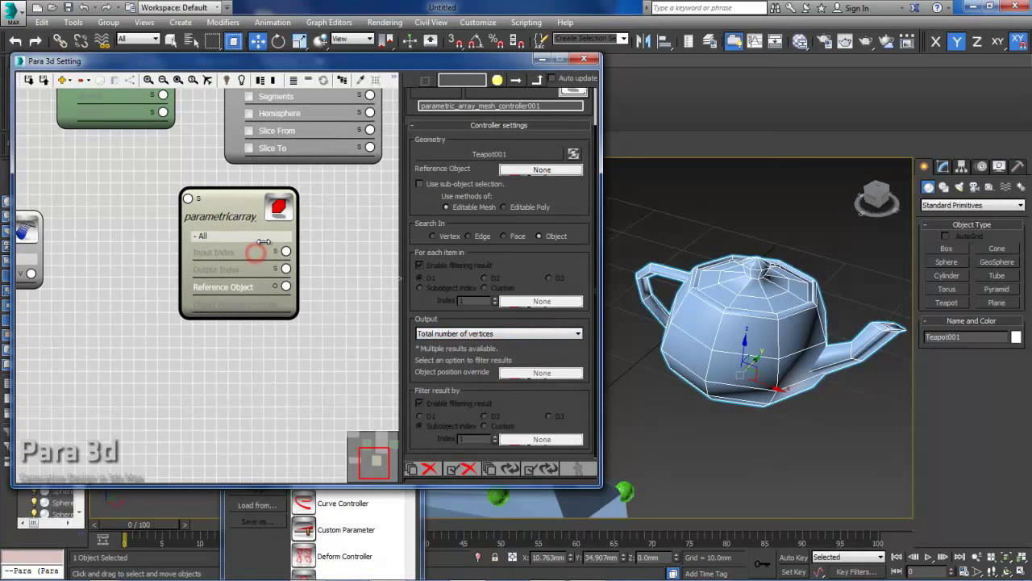
{"action": "middle_click_drag", "start_coordinate": [108, 289], "coordinate": [244, 317]}
{"action": "scroll", "coordinate": [161, 298], "scroll_direction": "down", "scroll_amount": 2}
{"action": "left_click", "coordinate": [62, 79]}
{"action": "left_click", "coordinate": [78, 137]}
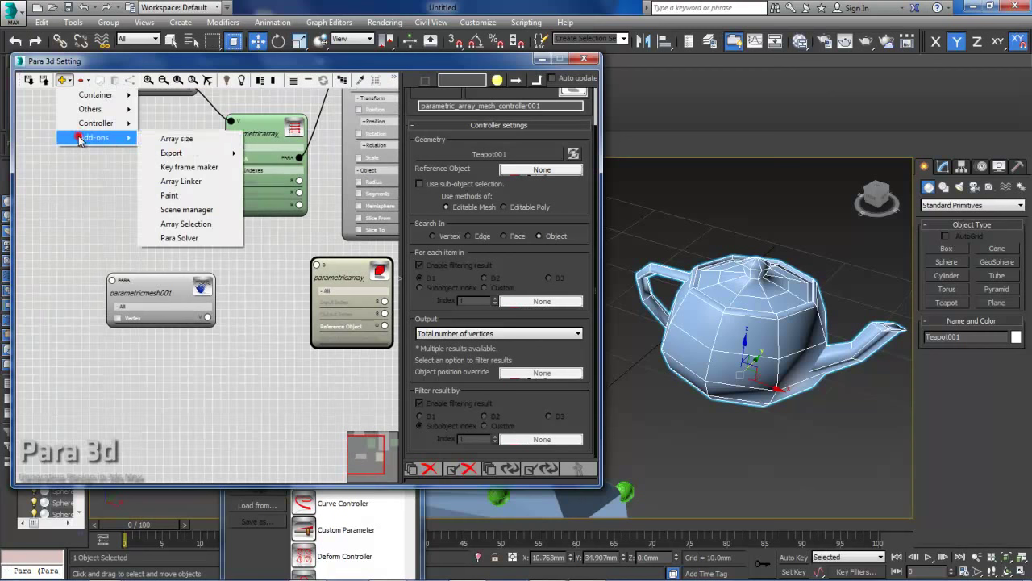
{"action": "left_click", "coordinate": [182, 139]}
{"action": "scroll", "coordinate": [213, 212], "scroll_direction": "down", "scroll_amount": 2}
{"action": "left_click_drag", "start_coordinate": [314, 324], "coordinate": [96, 233]}
{"action": "scroll", "coordinate": [132, 251], "scroll_direction": "up", "scroll_amount": 2}
{"action": "middle_click_drag", "start_coordinate": [127, 250], "coordinate": [184, 240]}
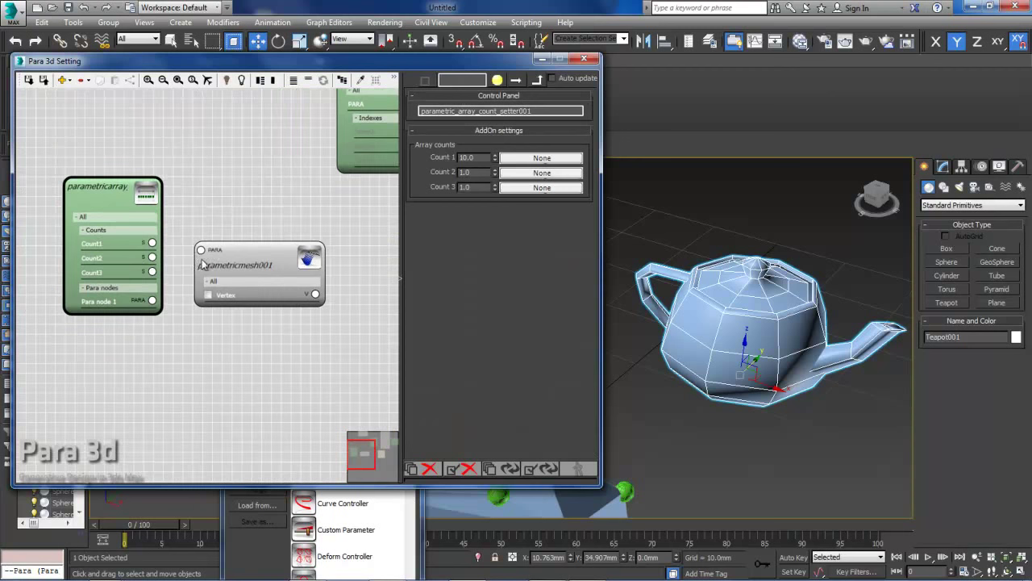
Step: Link the Array size node's Para node 1 to the parametric mesh and its Count1 to the mesh controller
{"action": "left_click_drag", "start_coordinate": [201, 249], "coordinate": [151, 300]}
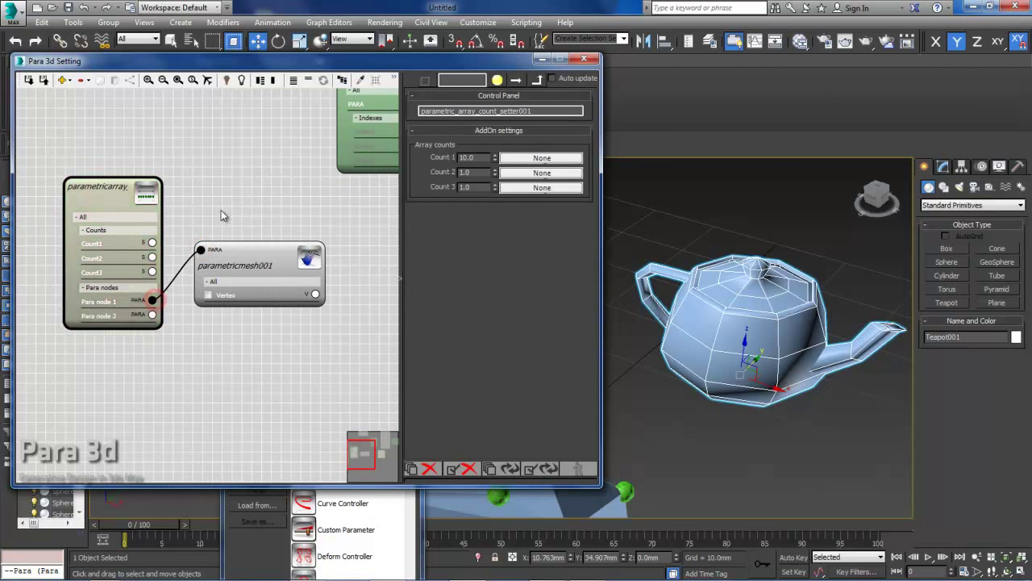
{"action": "left_click_drag", "start_coordinate": [226, 253], "coordinate": [229, 337]}
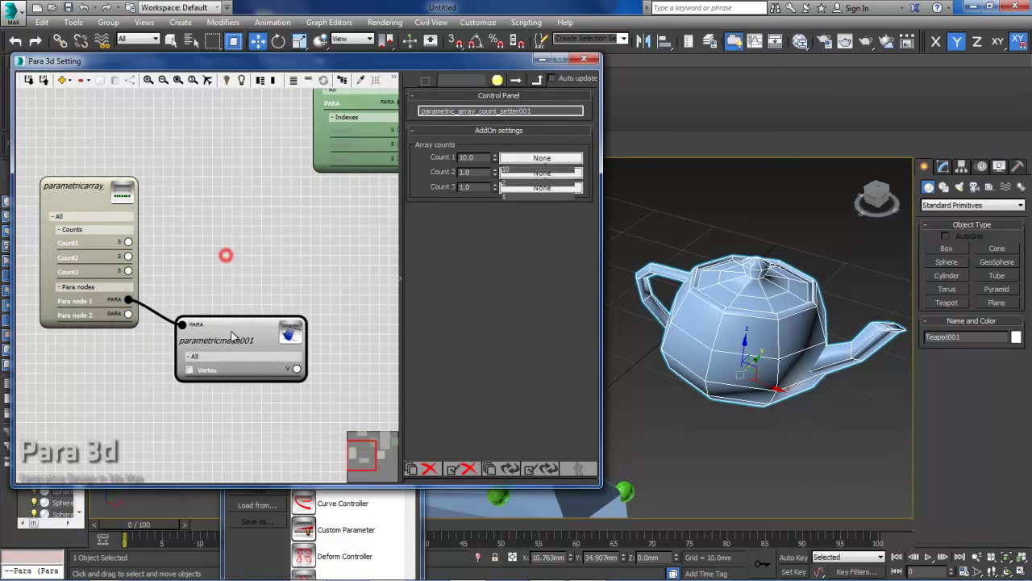
{"action": "left_click", "coordinate": [105, 192]}
{"action": "scroll", "coordinate": [185, 266], "scroll_direction": "down", "scroll_amount": 2}
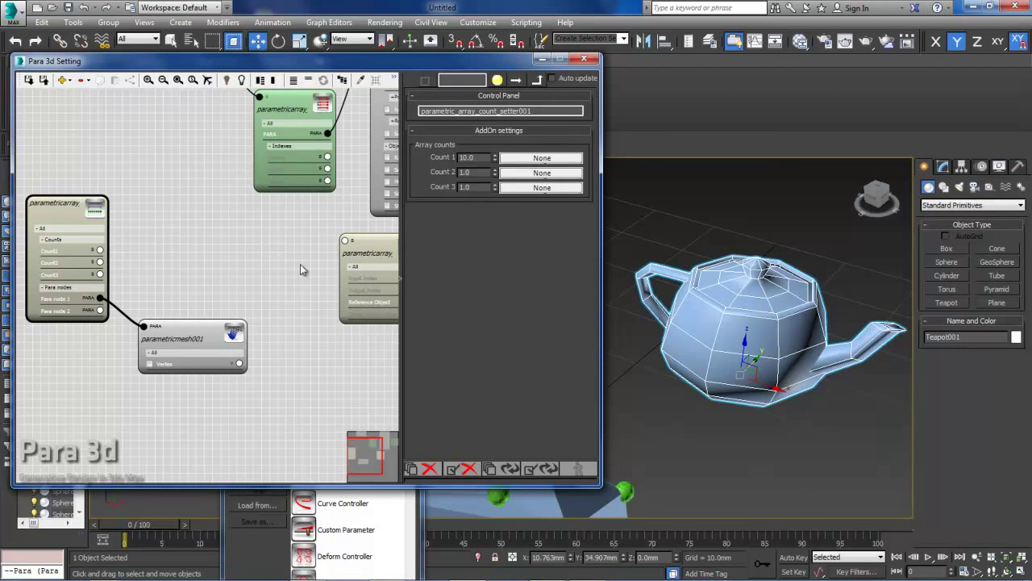
{"action": "left_click_drag", "start_coordinate": [343, 239], "coordinate": [99, 249]}
{"action": "middle_click_drag", "start_coordinate": [257, 298], "coordinate": [237, 265]}
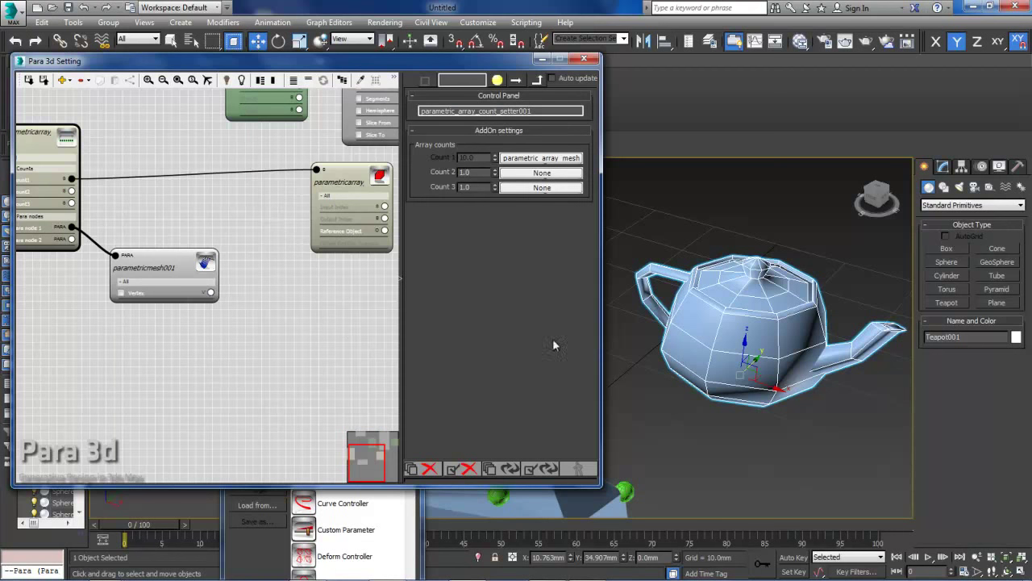
Step: Duplicate the mesh controller node and place the copy below the original
{"action": "left_click", "coordinate": [345, 202]}
{"action": "right_click", "coordinate": [348, 188]}
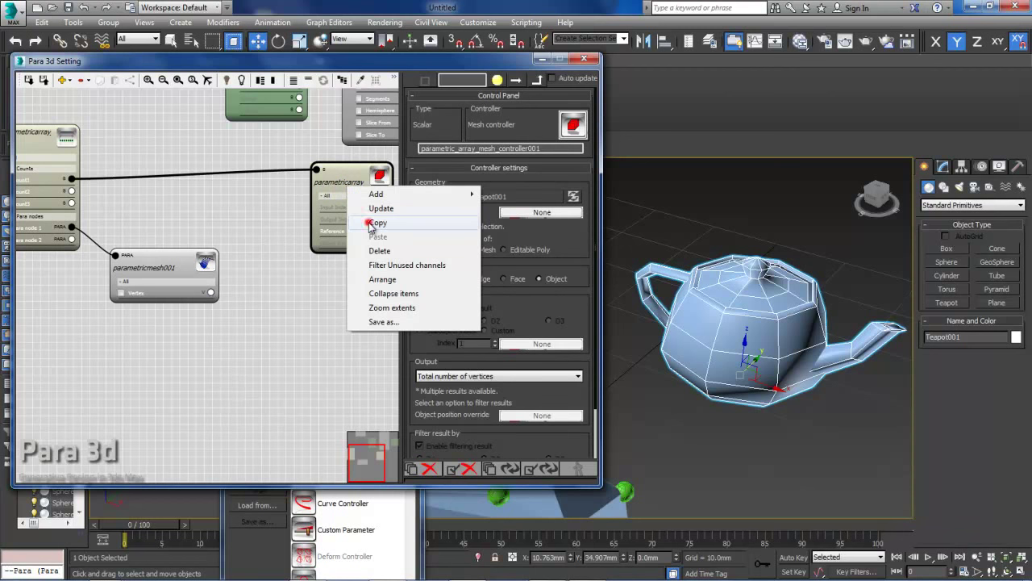
{"action": "left_click", "coordinate": [376, 223]}
{"action": "right_click", "coordinate": [288, 262]}
{"action": "left_click", "coordinate": [317, 309]}
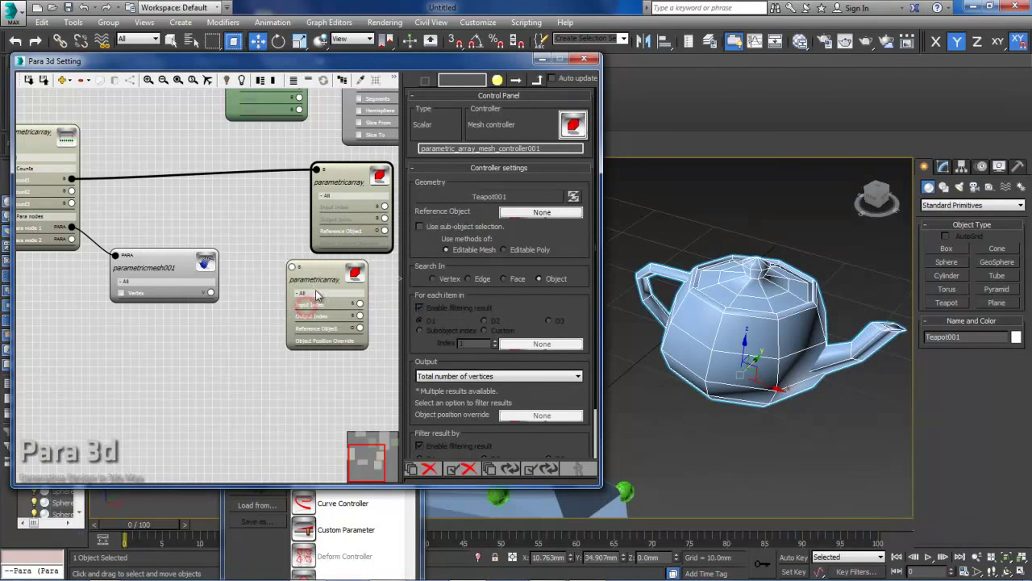
{"action": "left_click", "coordinate": [317, 296]}
Step: Change the copied mesh controller's output type to Vector
{"action": "scroll", "coordinate": [225, 301], "scroll_direction": "up", "scroll_amount": 2}
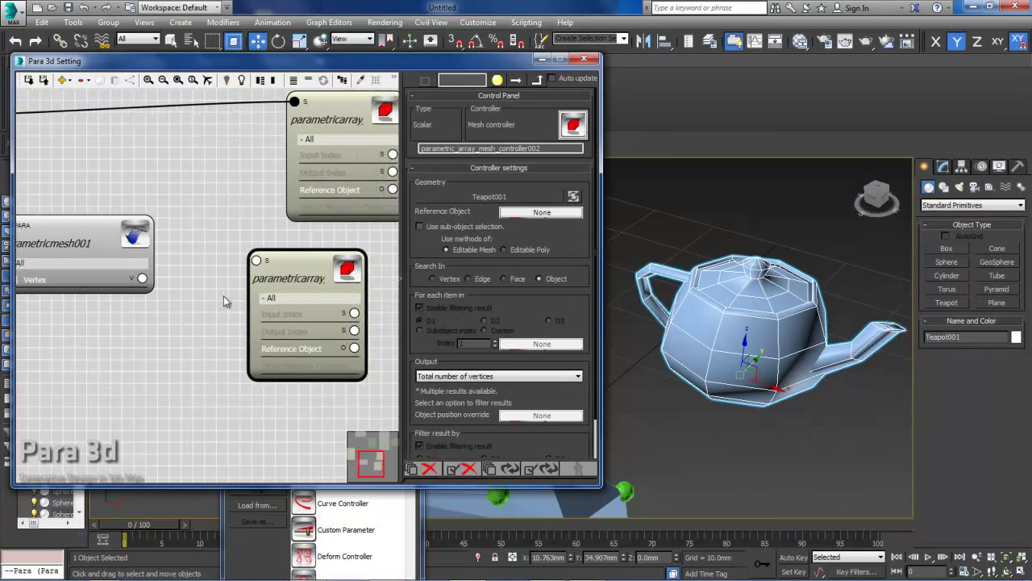
{"action": "scroll", "coordinate": [225, 301], "scroll_direction": "up", "scroll_amount": 1}
{"action": "left_click", "coordinate": [272, 251]}
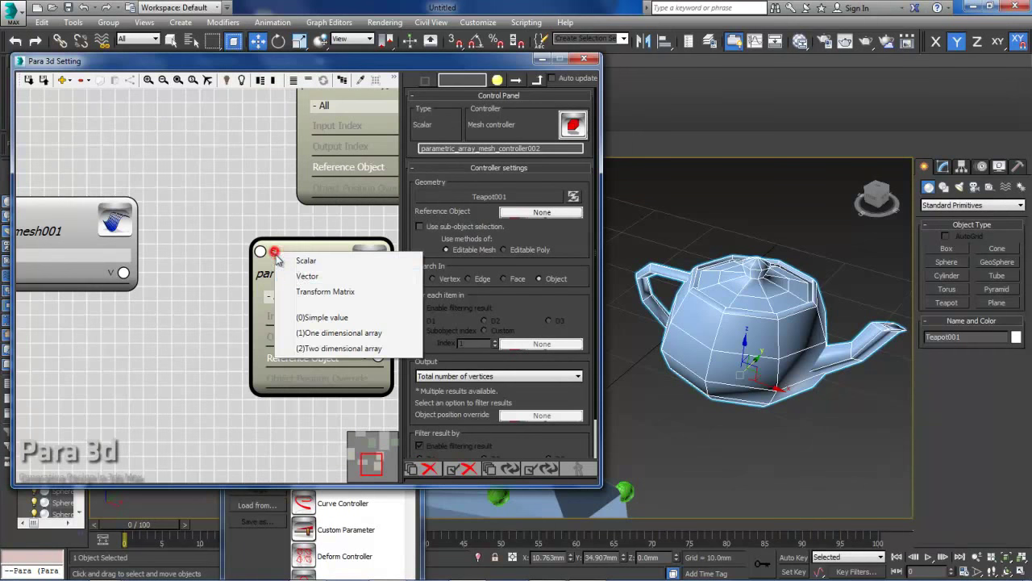
{"action": "left_click", "coordinate": [307, 276]}
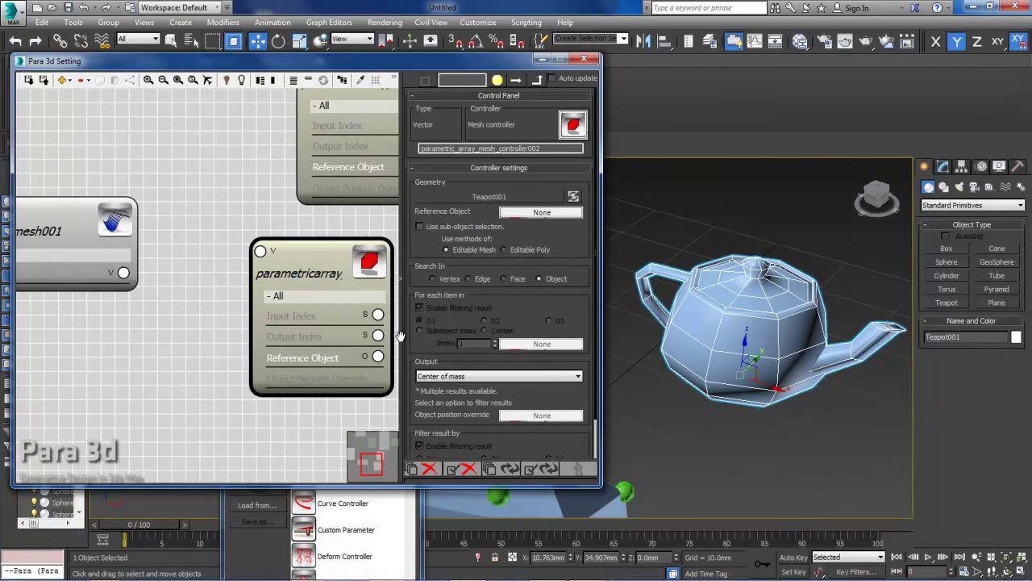
Step: Set the copied controller to search in Vertex and output the Actual vertex position
{"action": "scroll", "coordinate": [426, 342], "scroll_direction": "down", "scroll_amount": 2}
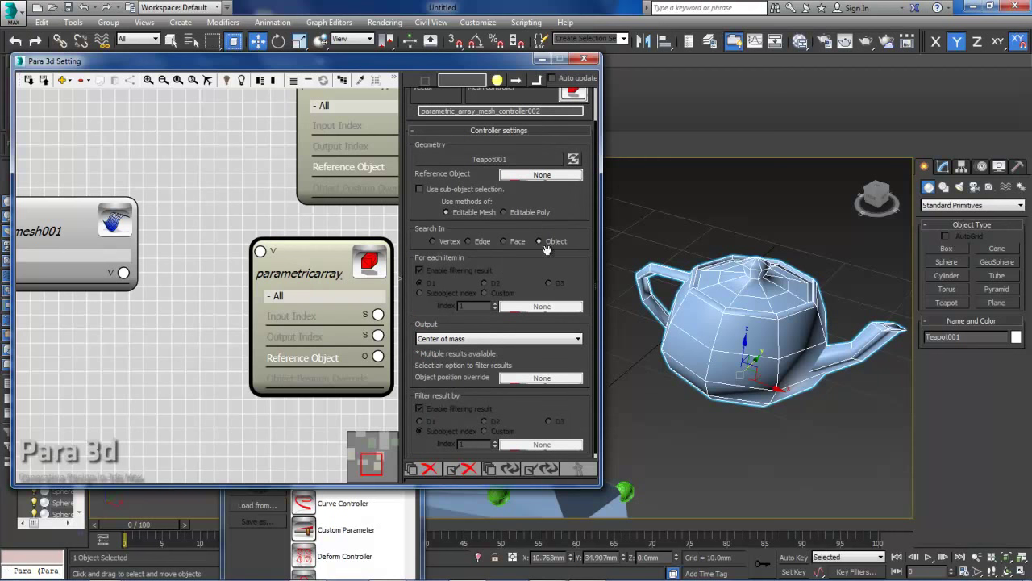
{"action": "left_click_drag", "start_coordinate": [524, 269], "coordinate": [521, 253]}
{"action": "left_click", "coordinate": [494, 333]}
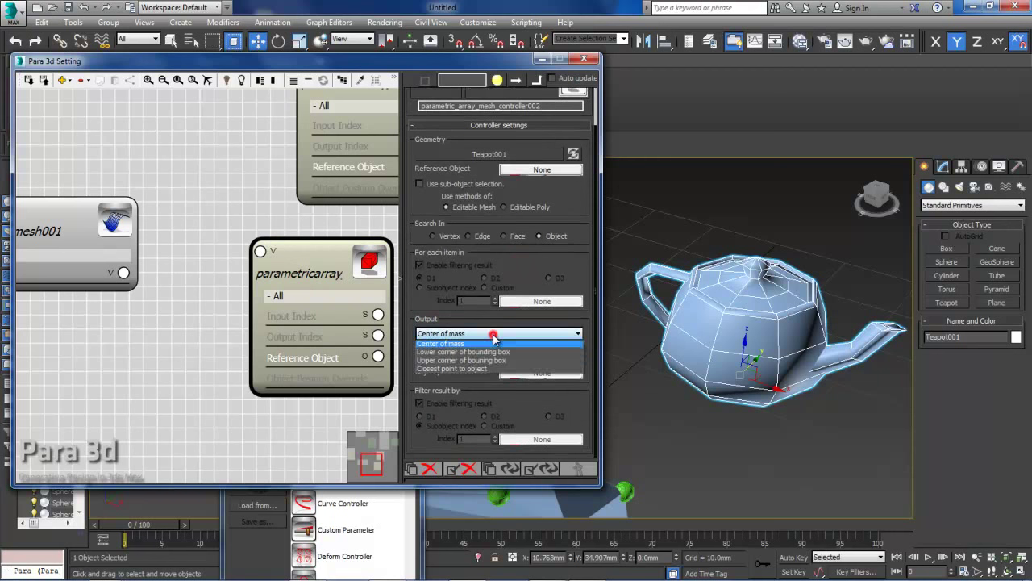
{"action": "left_click", "coordinate": [519, 256]}
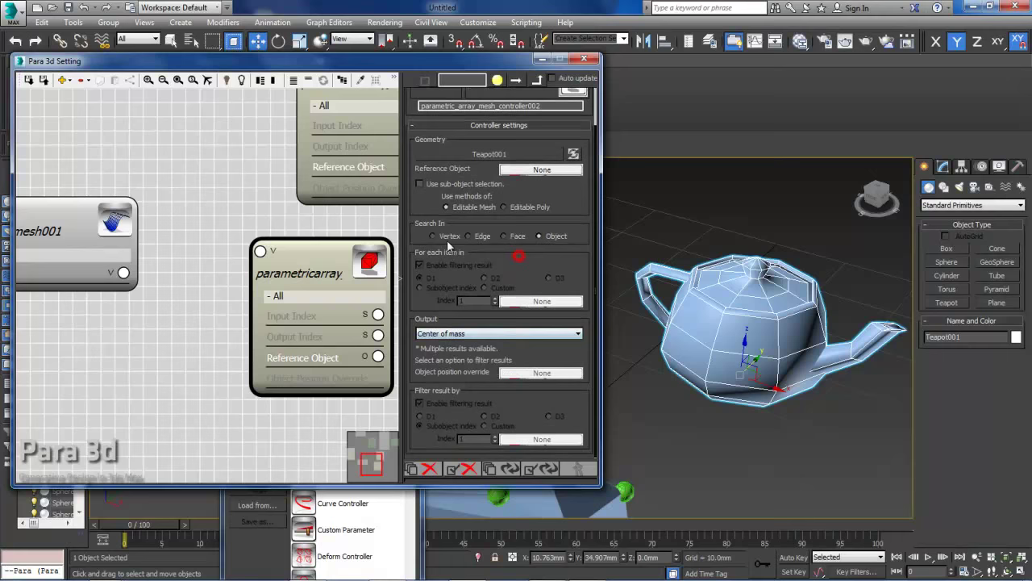
{"action": "left_click", "coordinate": [444, 235]}
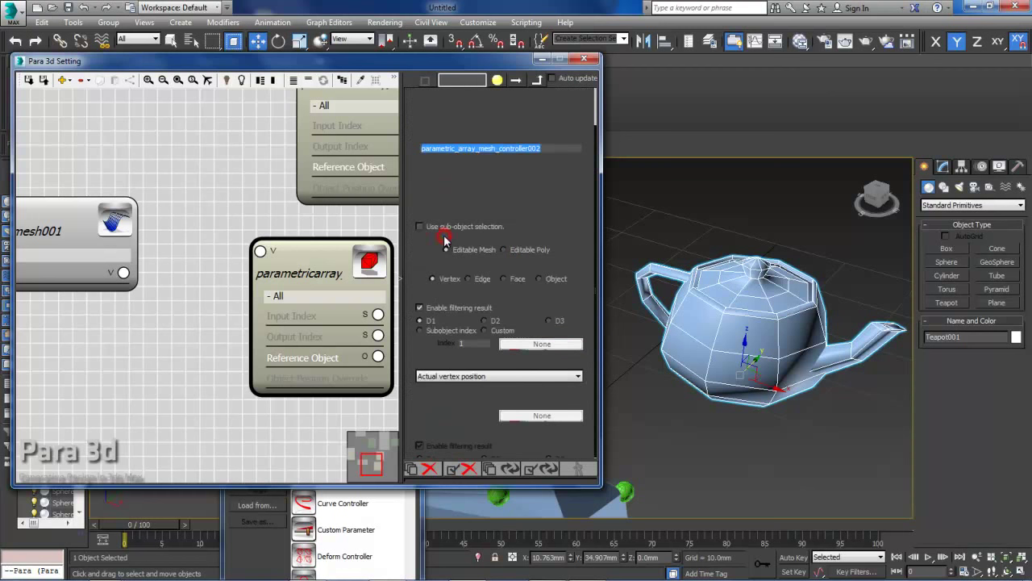
{"action": "left_click", "coordinate": [455, 336]}
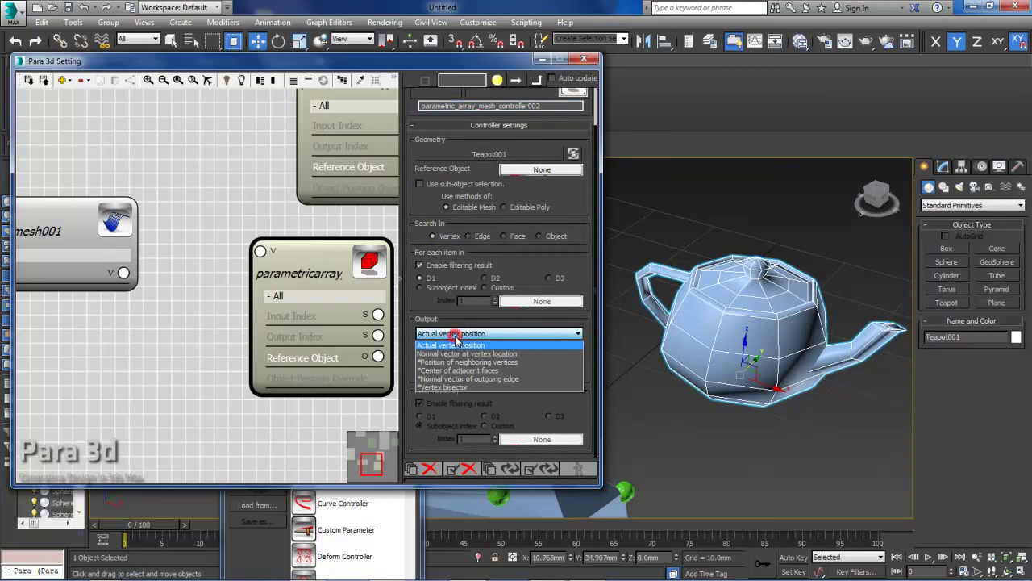
{"action": "left_click", "coordinate": [456, 346]}
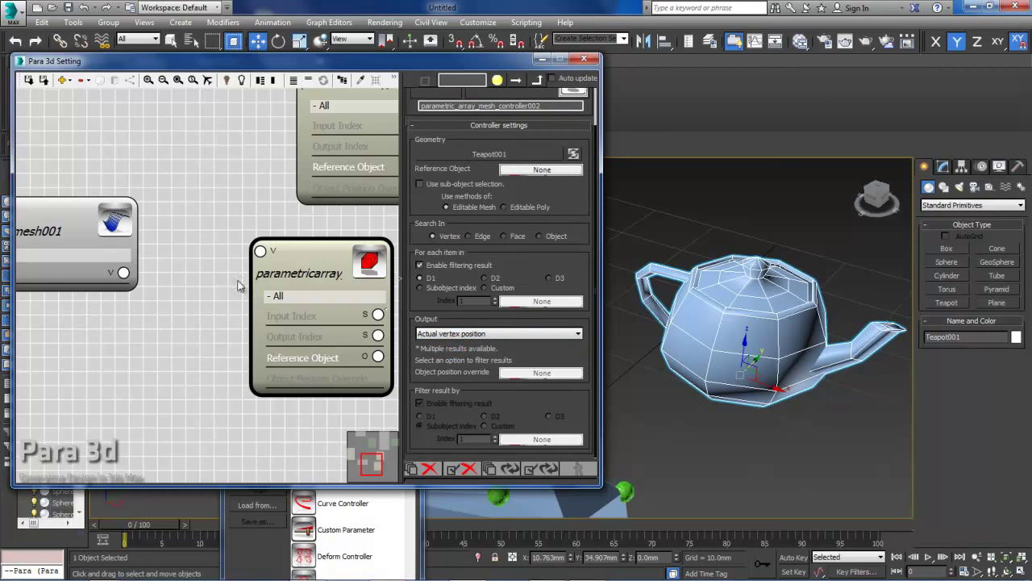
Step: Connect the copied controller's vector output to the parametric mesh's Vertex property
{"action": "middle_click_drag", "start_coordinate": [197, 286], "coordinate": [222, 304]}
{"action": "left_click_drag", "start_coordinate": [282, 268], "coordinate": [147, 291]}
{"action": "scroll", "coordinate": [223, 324], "scroll_direction": "down", "scroll_amount": 4}
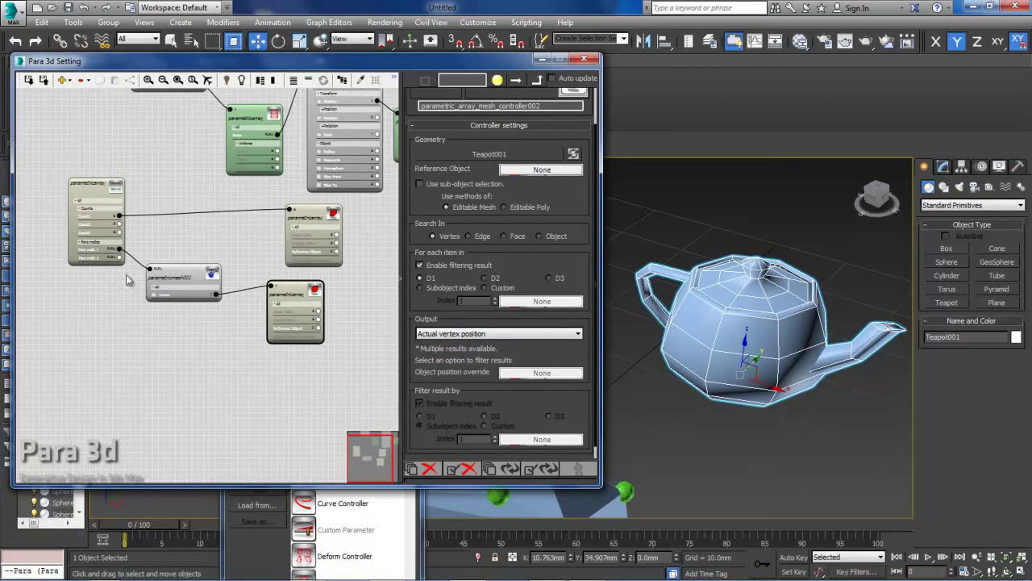
Step: Update the parametric nodes to generate the teapot's convex hull and inspect it from several angles in the viewport
{"action": "left_click", "coordinate": [533, 468]}
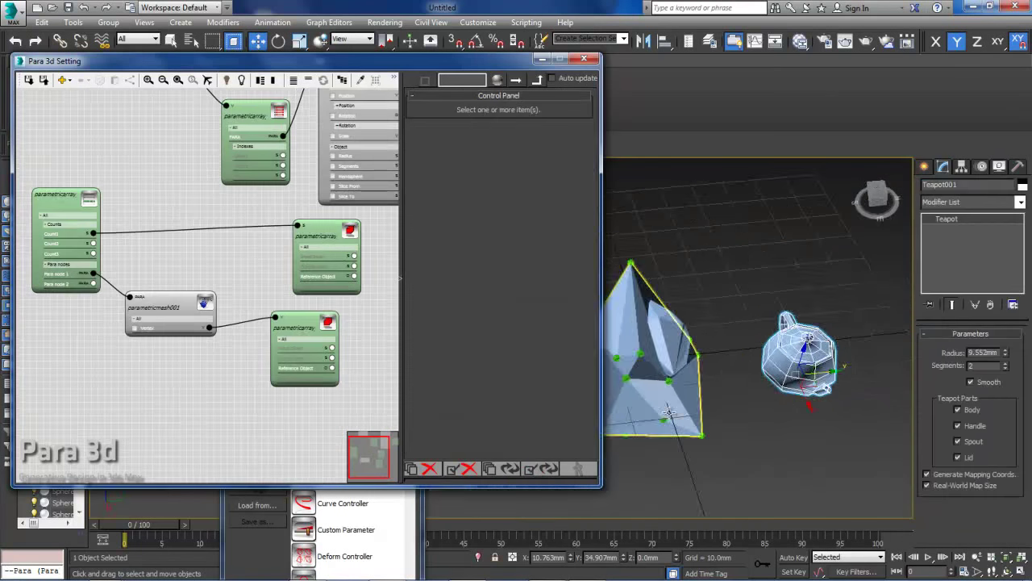
{"action": "middle_click_drag", "start_coordinate": [615, 408], "coordinate": [649, 409], "text": "alt"}
{"action": "scroll", "coordinate": [679, 407], "scroll_direction": "down", "scroll_amount": 3}
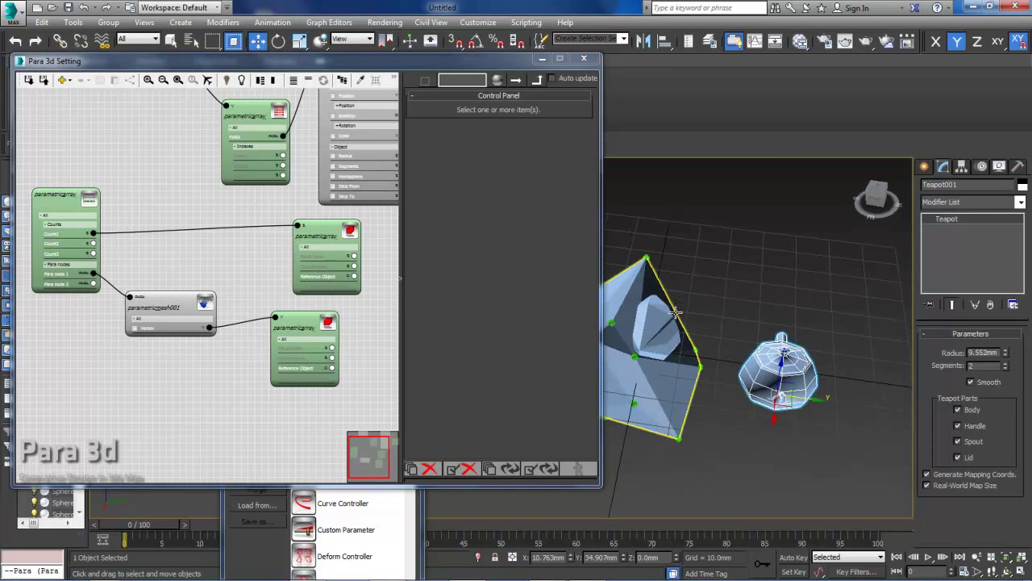
{"action": "mouse_move", "coordinate": [639, 370]}
{"action": "middle_mouse_down", "text": "alt"}
{"action": "mouse_move", "coordinate": [636, 325]}
{"action": "mouse_move", "coordinate": [650, 358]}
{"action": "middle_mouse_up", "text": "alt"}
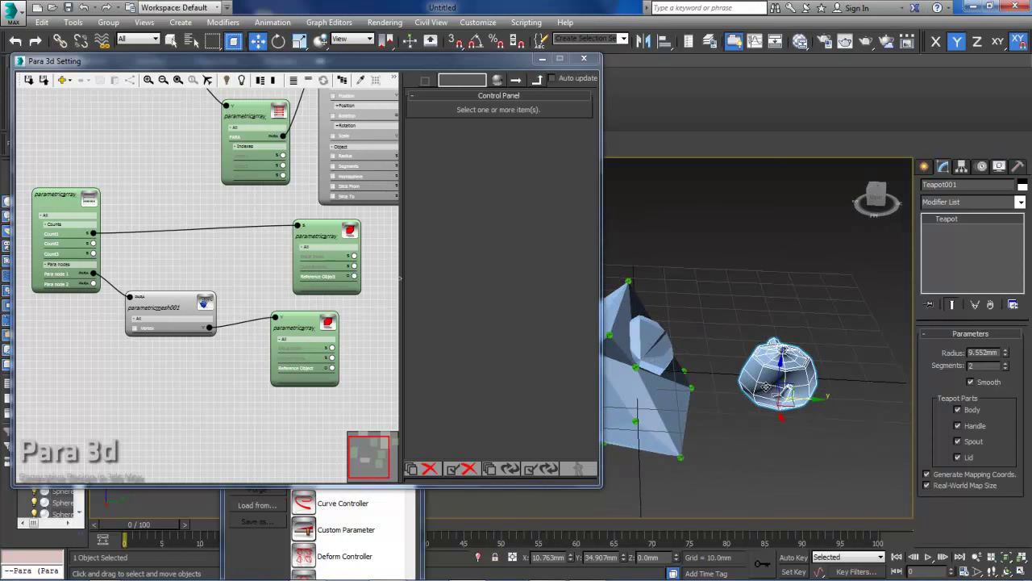
{"action": "middle_click_drag", "start_coordinate": [735, 379], "coordinate": [767, 403], "text": "alt"}
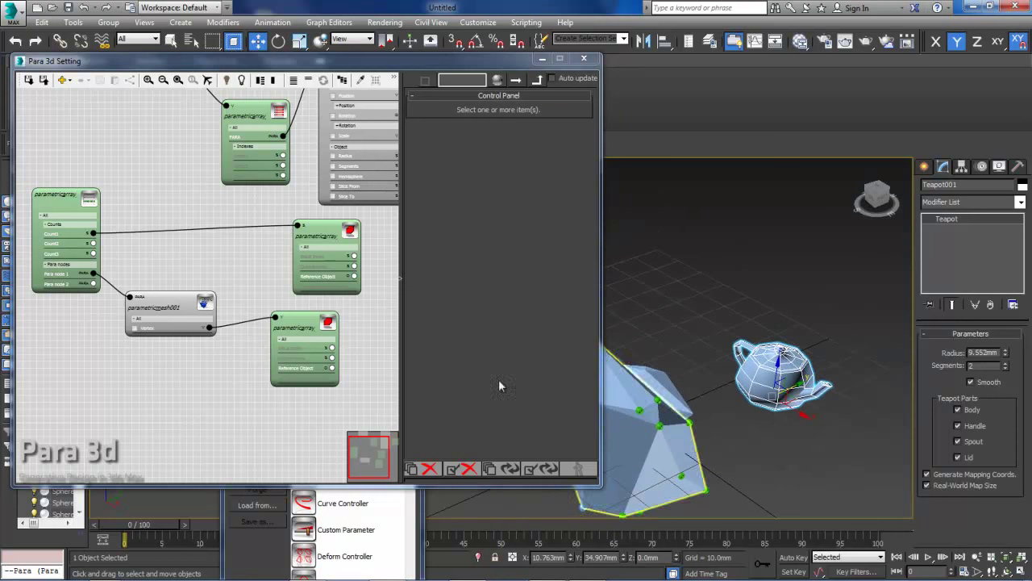
Step: Select the vector mesh controller for reference and add an Edit Poly modifier to the teapot
{"action": "left_click", "coordinate": [306, 325]}
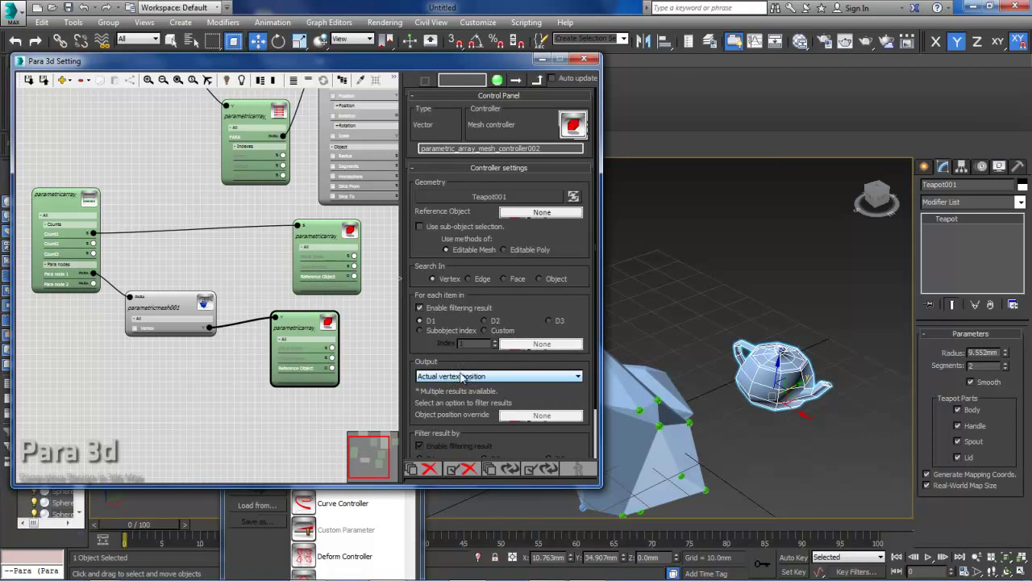
{"action": "left_click", "coordinate": [959, 203]}
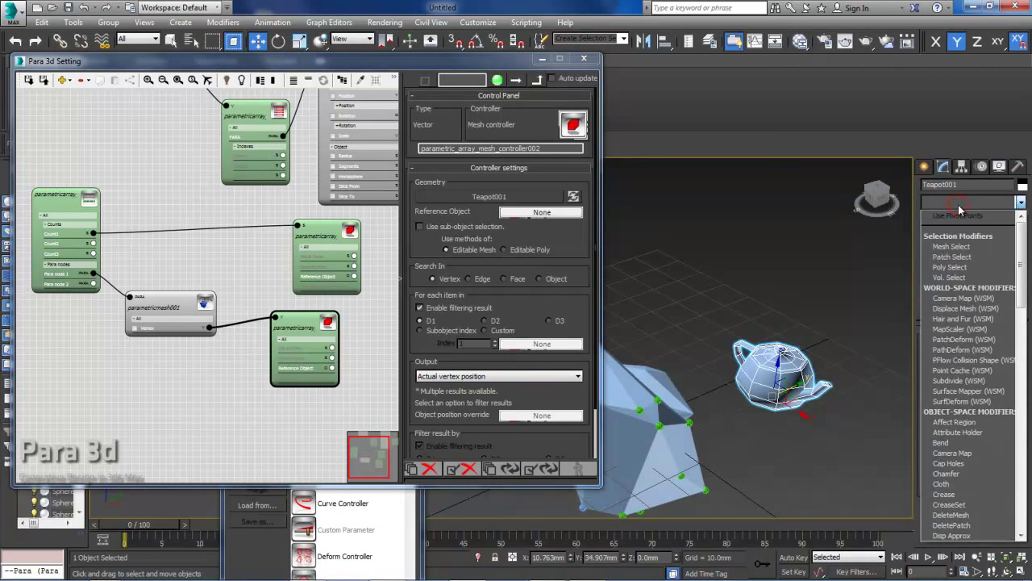
{"action": "key", "text": "e"}
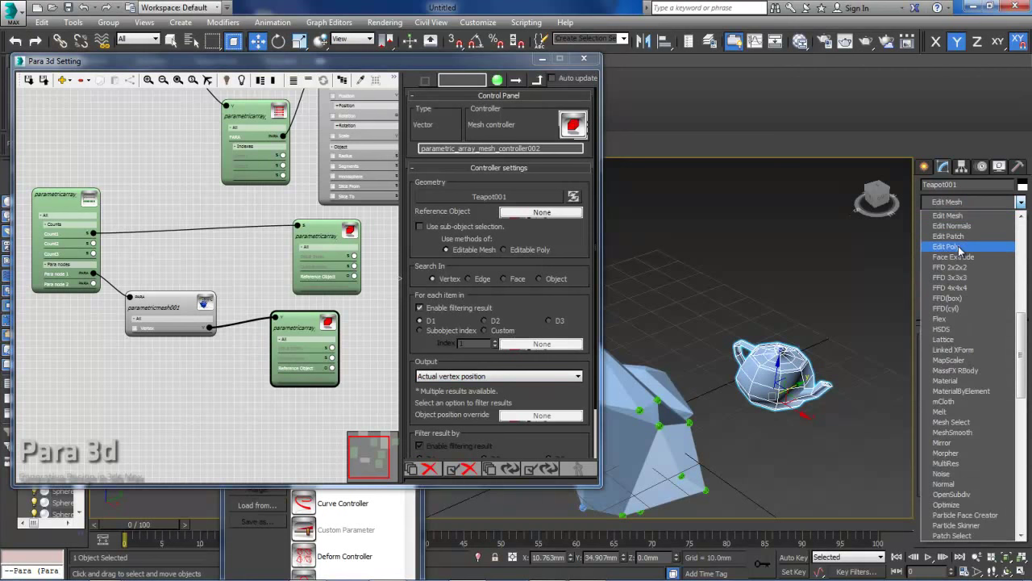
{"action": "left_click", "coordinate": [955, 246]}
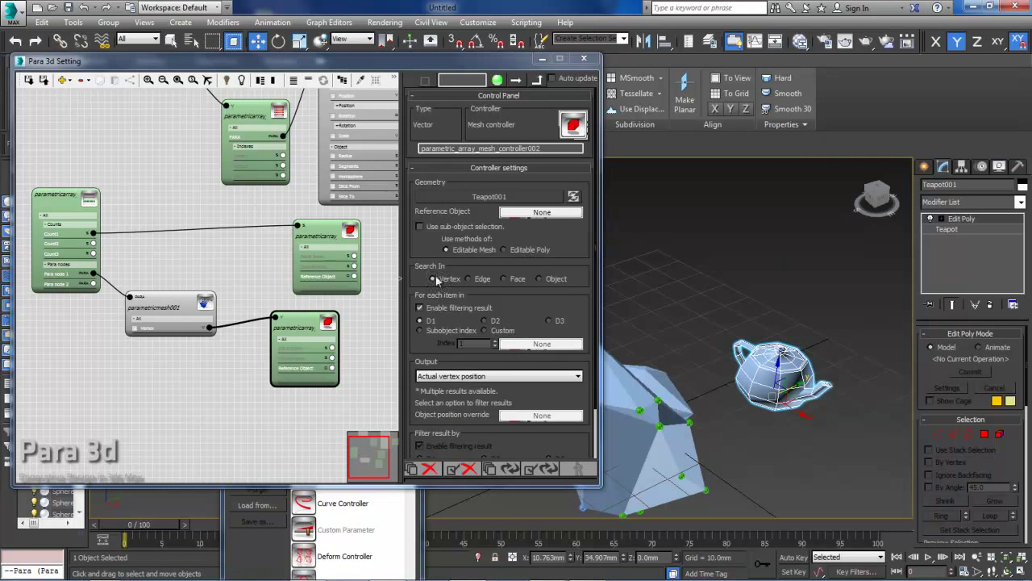
Step: Switch the vector mesh controller to Editable Poly methods, update it to rebuild the teapot's convex hull, and inspect the hull
{"action": "left_click", "coordinate": [527, 250]}
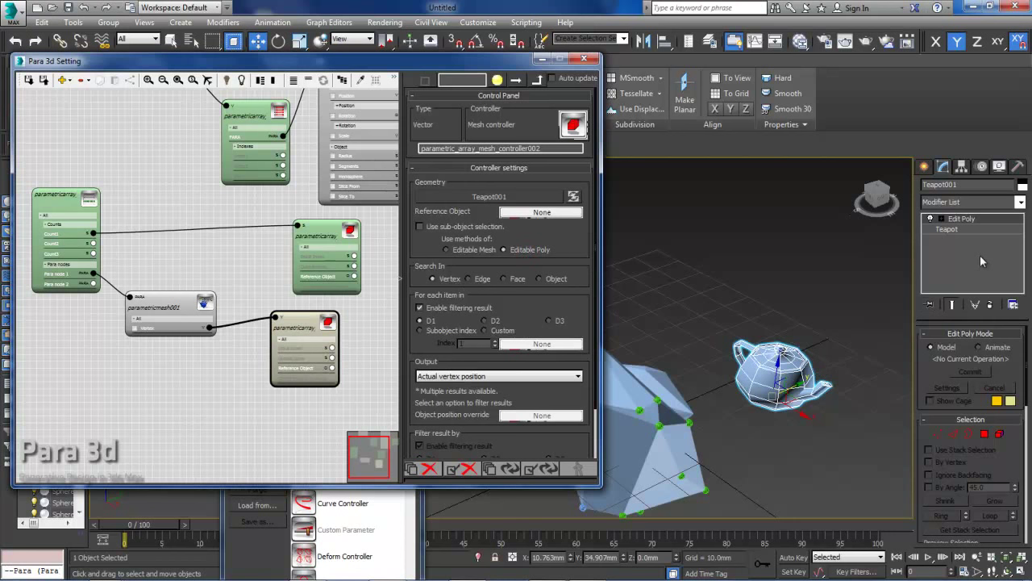
{"action": "left_click", "coordinate": [546, 470]}
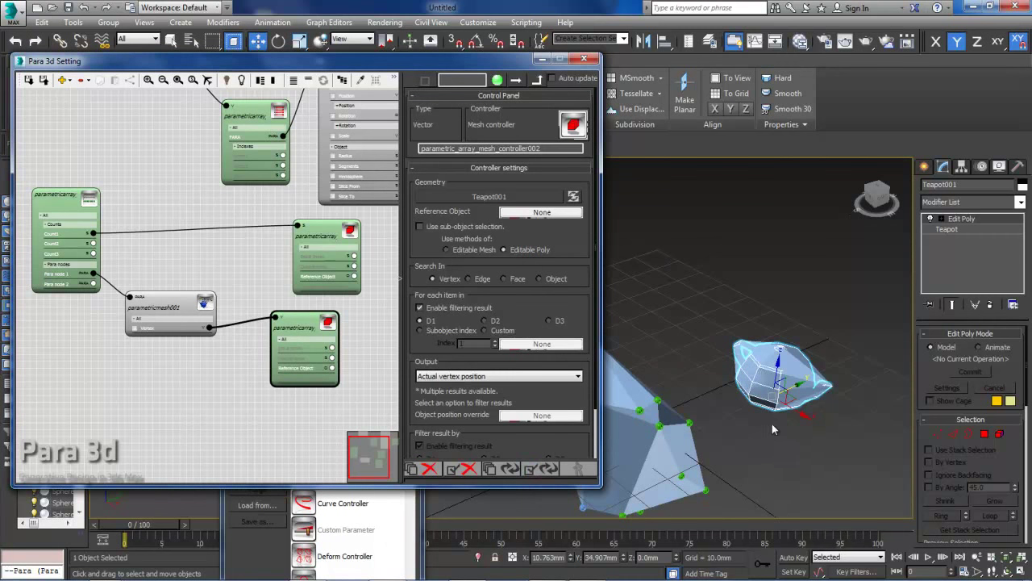
{"action": "middle_click_drag", "start_coordinate": [750, 417], "coordinate": [895, 422], "text": "alt"}
{"action": "scroll", "coordinate": [766, 394], "scroll_direction": "up", "scroll_amount": 2}
{"action": "middle_click_drag", "start_coordinate": [848, 385], "coordinate": [764, 427], "text": "alt"}
{"action": "middle_click_drag", "start_coordinate": [182, 302], "coordinate": [213, 275]}
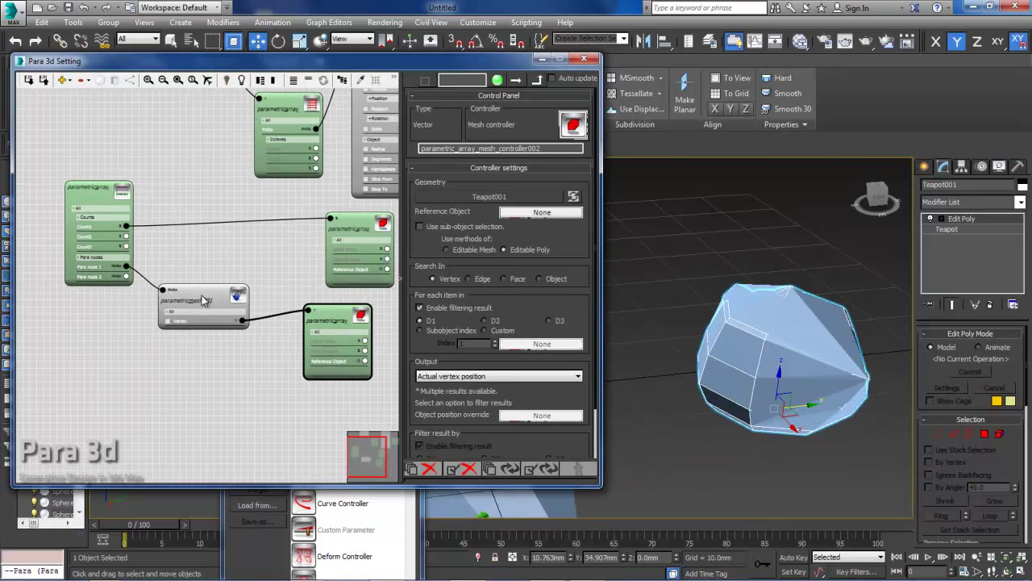
Step: Examine the parametric mesh node's vertex counts and the generated teapot hull's vertices at Vertex sub-object level
{"action": "left_click", "coordinate": [203, 299]}
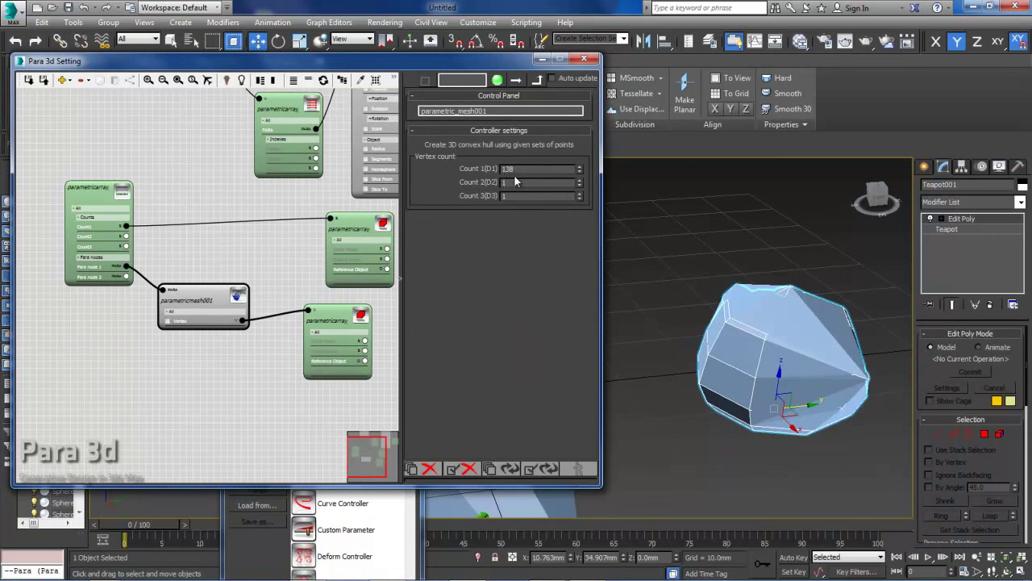
{"action": "middle_click_drag", "start_coordinate": [637, 353], "coordinate": [742, 377], "text": "alt"}
{"action": "key", "text": "q"}
{"action": "left_click", "coordinate": [822, 365]}
{"action": "left_click", "coordinate": [937, 351]}
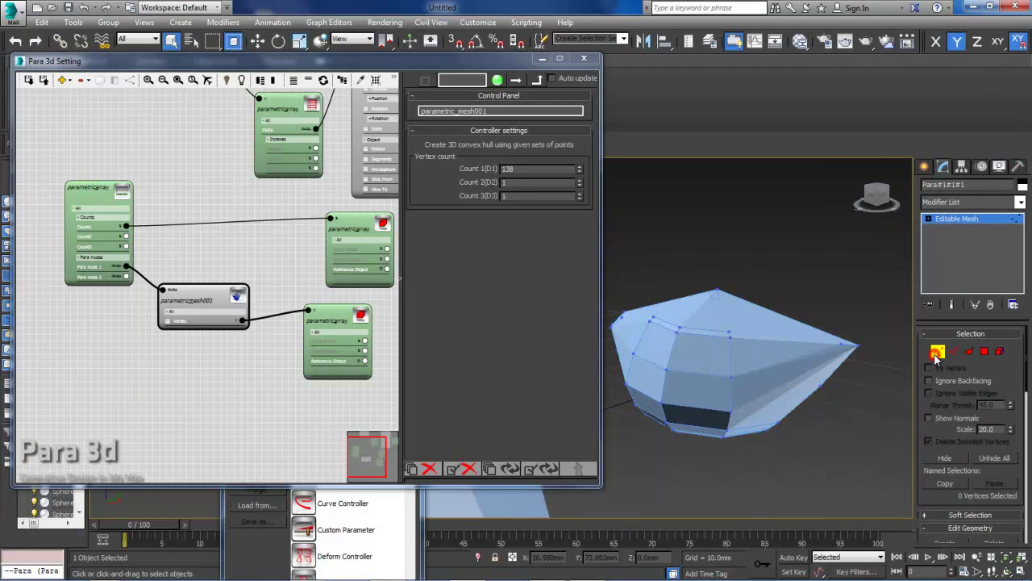
{"action": "middle_click_drag", "start_coordinate": [802, 402], "coordinate": [892, 328], "text": "alt"}
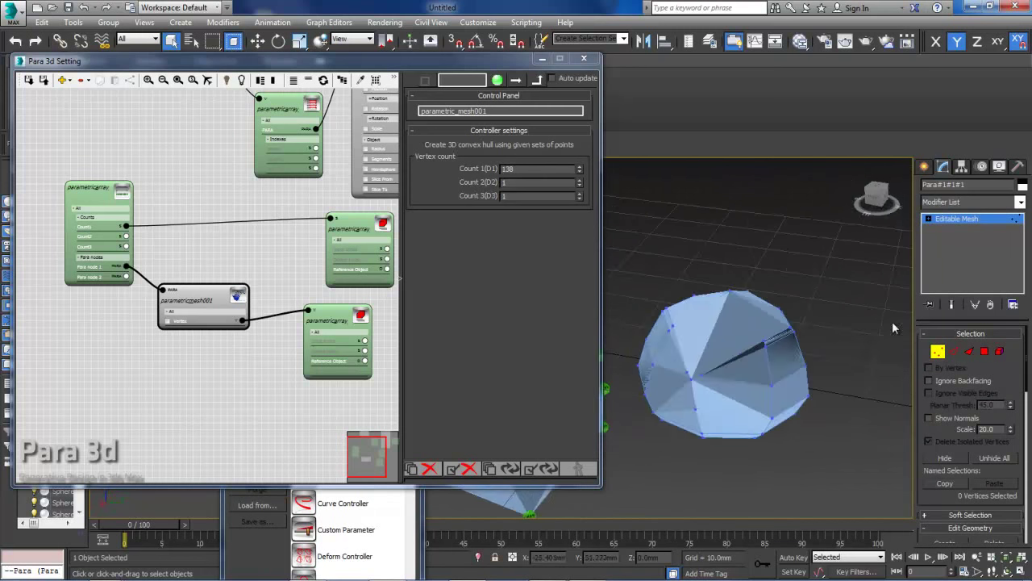
{"action": "left_click", "coordinate": [952, 219]}
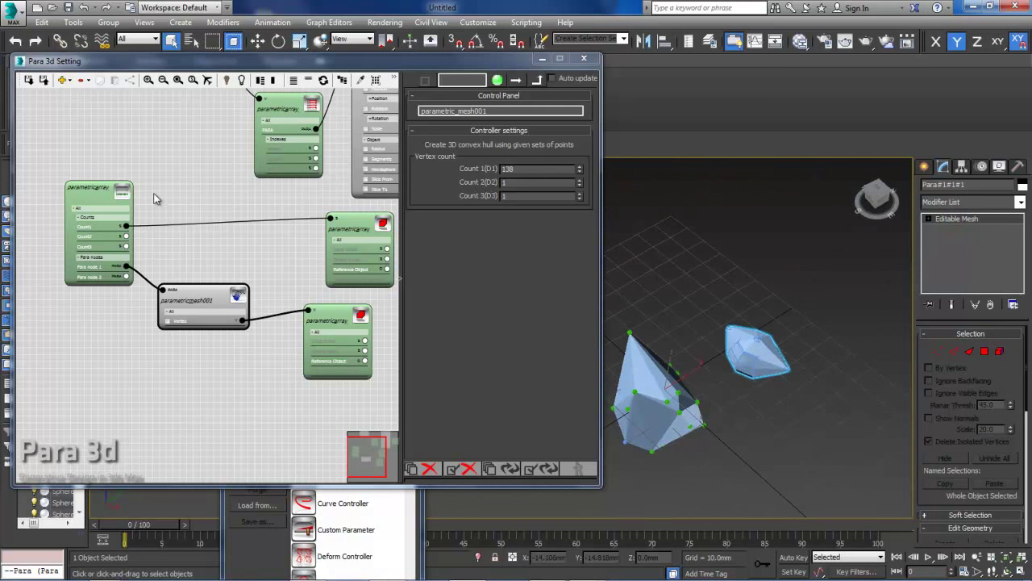
Step: Add a Parametric Shape container to the graph and place its node below the teapot's parametric mesh node
{"action": "left_click", "coordinate": [131, 130]}
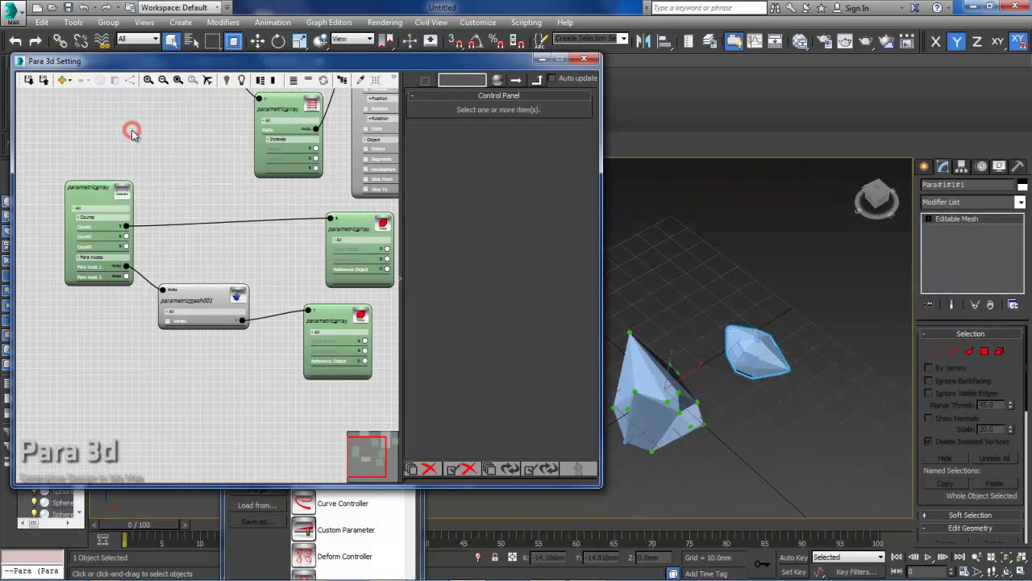
{"action": "left_click_drag", "start_coordinate": [59, 65], "coordinate": [67, 52]}
{"action": "left_click", "coordinate": [71, 68]}
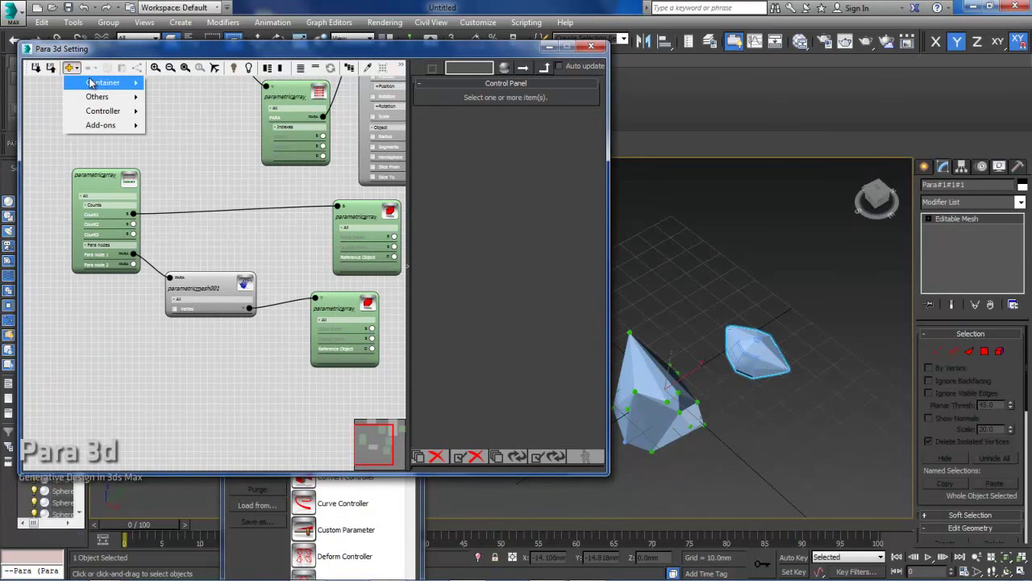
{"action": "mouse_move", "coordinate": [90, 83]}
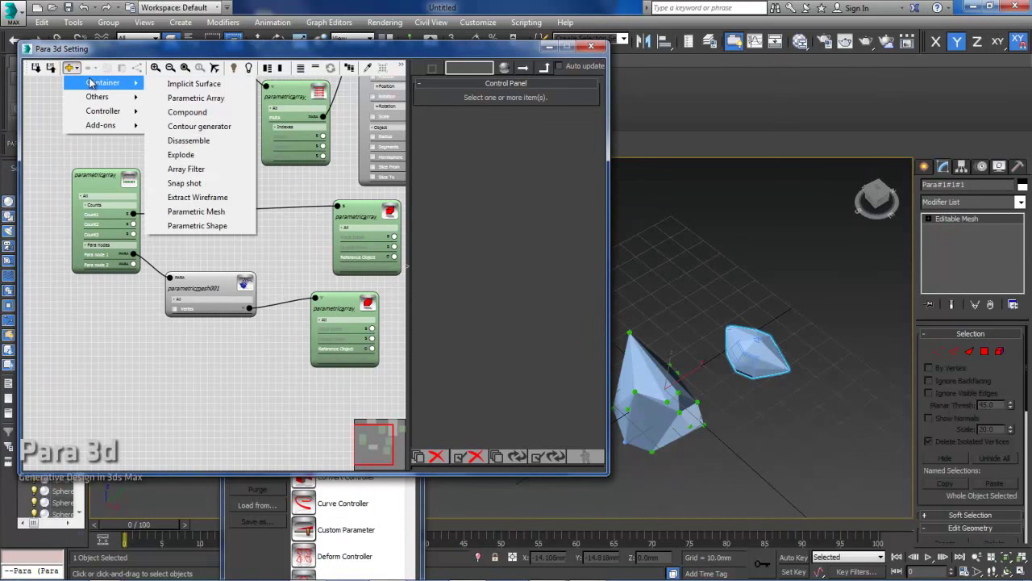
{"action": "left_click", "coordinate": [186, 228]}
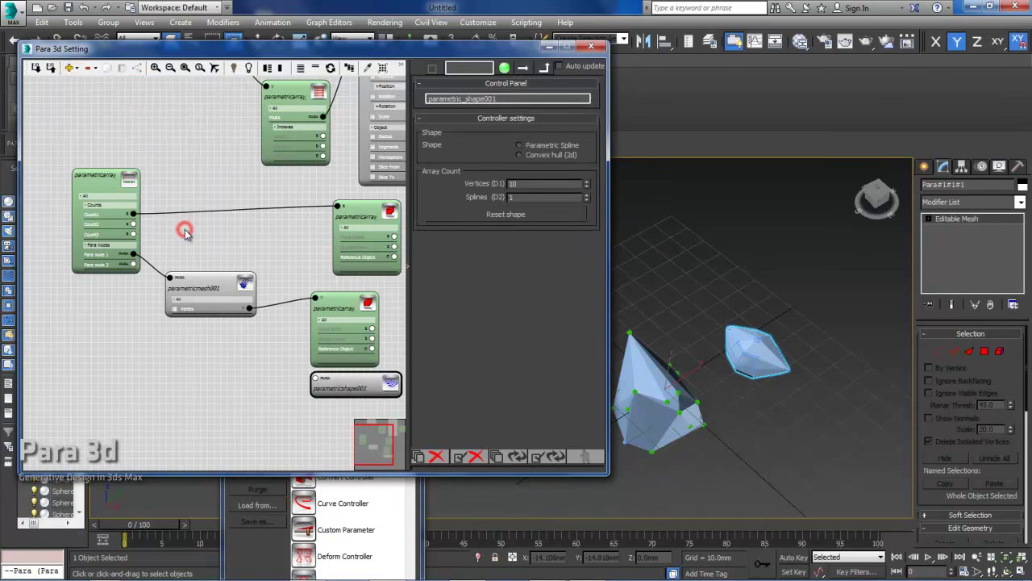
{"action": "left_click_drag", "start_coordinate": [366, 384], "coordinate": [144, 357]}
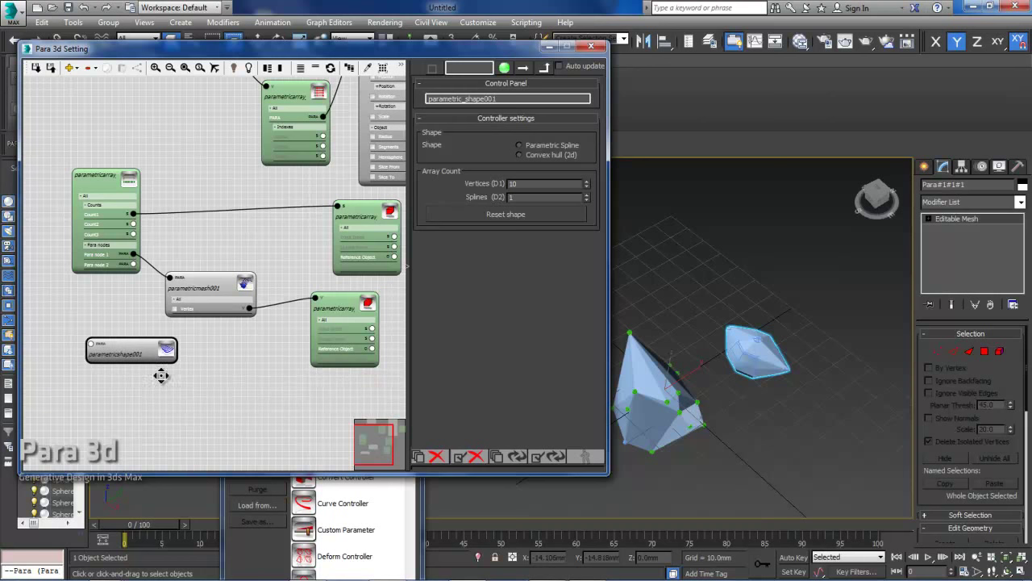
Step: Set the parametric shape's type to Convex hull (2d), with XY as its plane
{"action": "scroll", "coordinate": [215, 350], "scroll_direction": "up", "scroll_amount": 3}
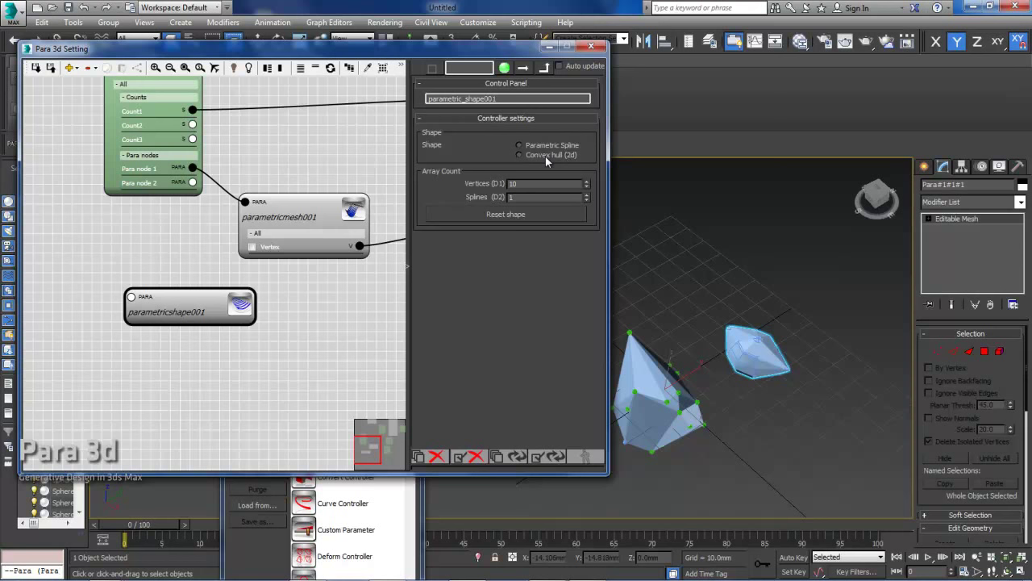
{"action": "left_click", "coordinate": [545, 156]}
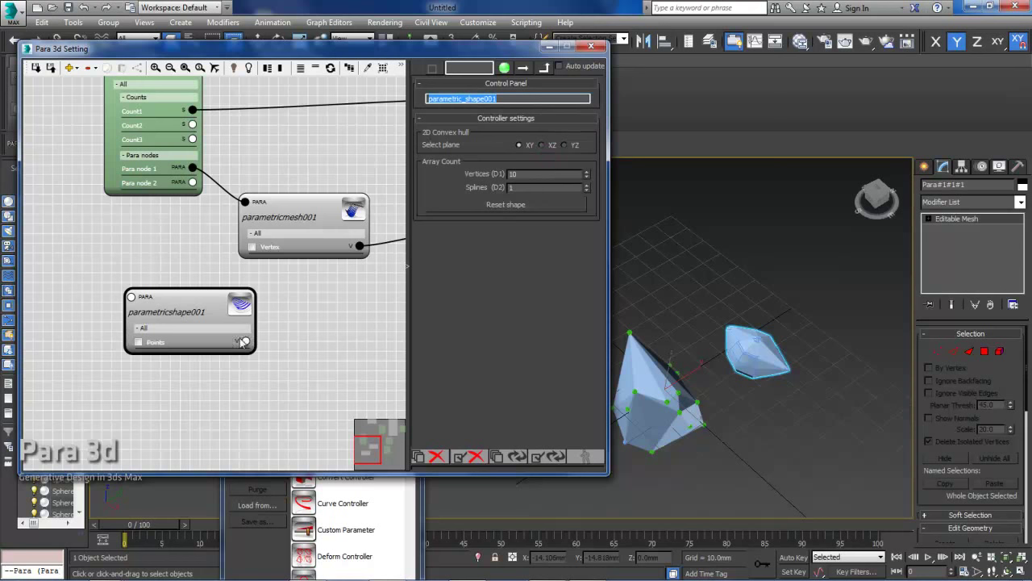
{"action": "middle_click_drag", "start_coordinate": [313, 337], "coordinate": [299, 334]}
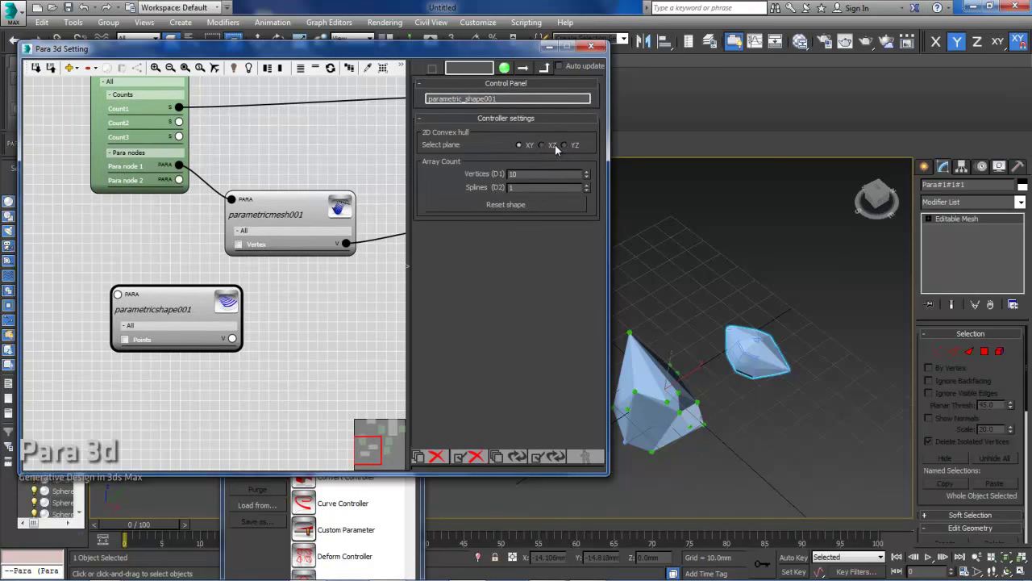
{"action": "scroll", "coordinate": [263, 314], "scroll_direction": "down", "scroll_amount": 2}
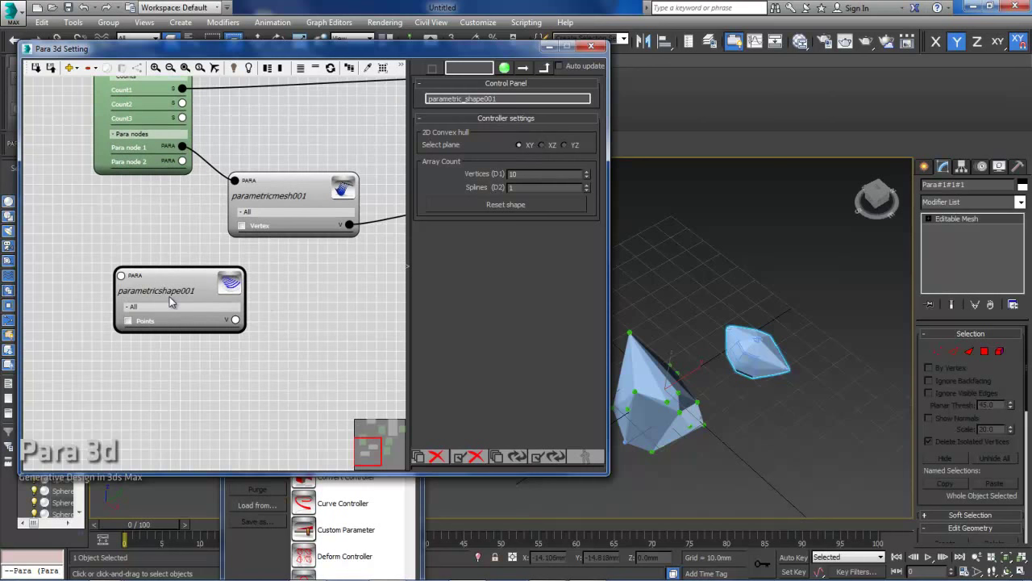
{"action": "middle_click_drag", "start_coordinate": [636, 386], "coordinate": [726, 393], "text": "alt"}
{"action": "scroll", "coordinate": [274, 364], "scroll_direction": "up", "scroll_amount": 2}
{"action": "scroll", "coordinate": [269, 355], "scroll_direction": "down", "scroll_amount": 5}
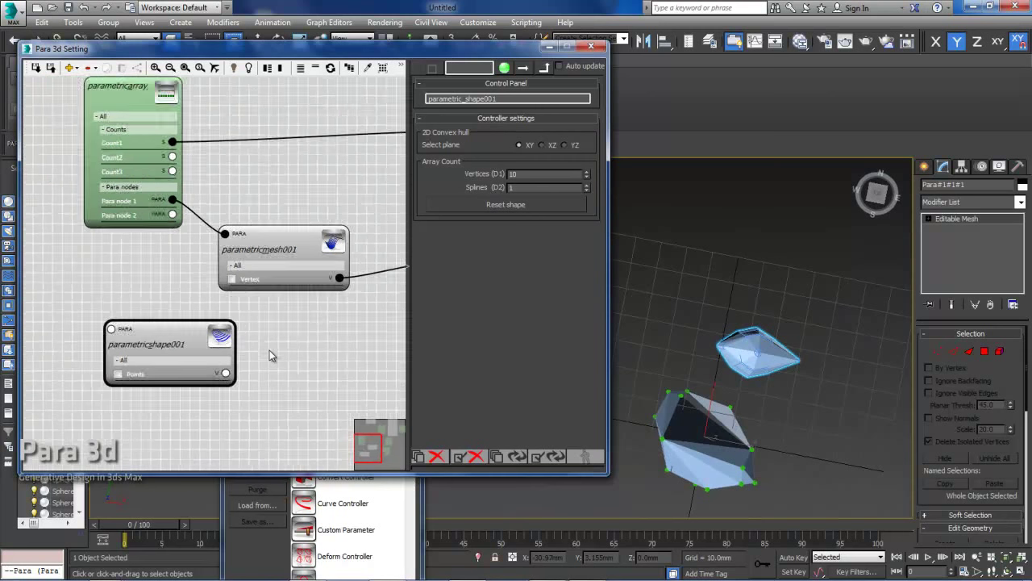
Step: Move the parametric shape node up in the graph, beside the Convex hull 3d node
{"action": "left_click_drag", "start_coordinate": [232, 429], "coordinate": [256, 253]}
{"action": "scroll", "coordinate": [272, 261], "scroll_direction": "up", "scroll_amount": 2}
{"action": "middle_click_drag", "start_coordinate": [280, 277], "coordinate": [279, 301]}
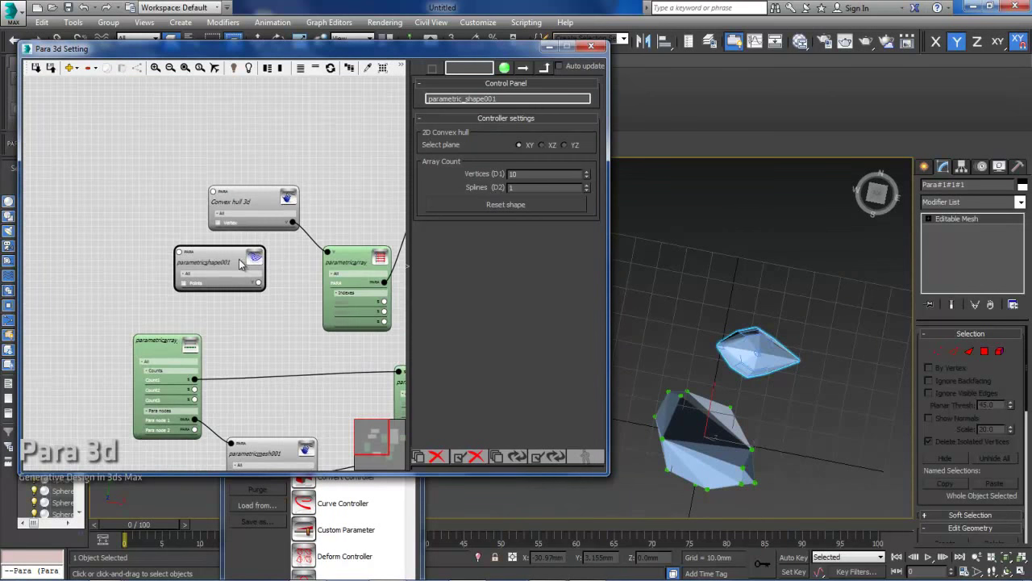
{"action": "left_click_drag", "start_coordinate": [235, 257], "coordinate": [197, 253]}
{"action": "middle_click_drag", "start_coordinate": [264, 282], "coordinate": [203, 286]}
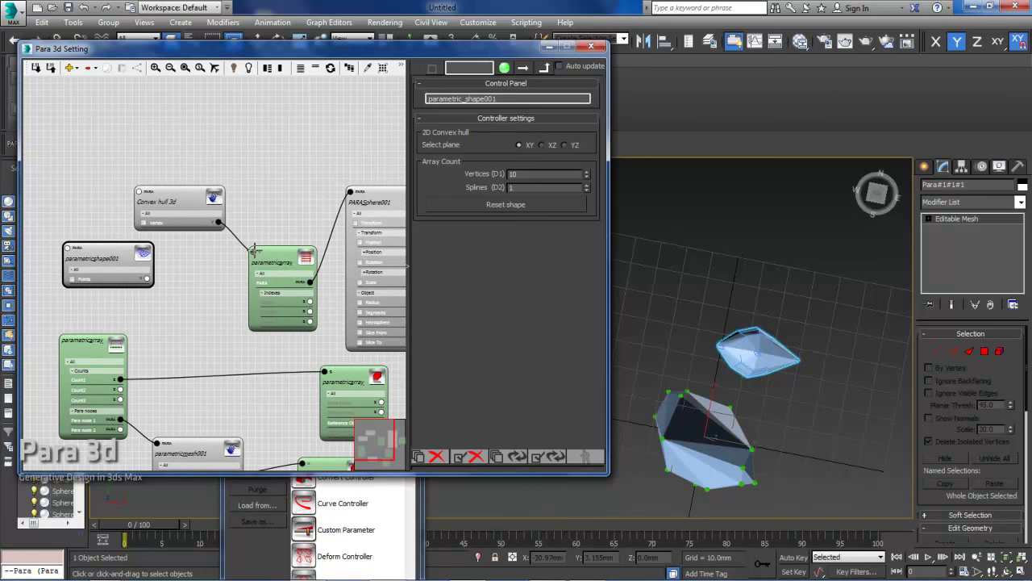
Step: Connect the shape's Points property to the array controller feeding Convex hull 3d, and rename the shape node Convex hull 2d
{"action": "left_click_drag", "start_coordinate": [253, 252], "coordinate": [146, 278]}
{"action": "left_click_drag", "start_coordinate": [101, 247], "coordinate": [108, 258]}
{"action": "double_click", "coordinate": [508, 98]}
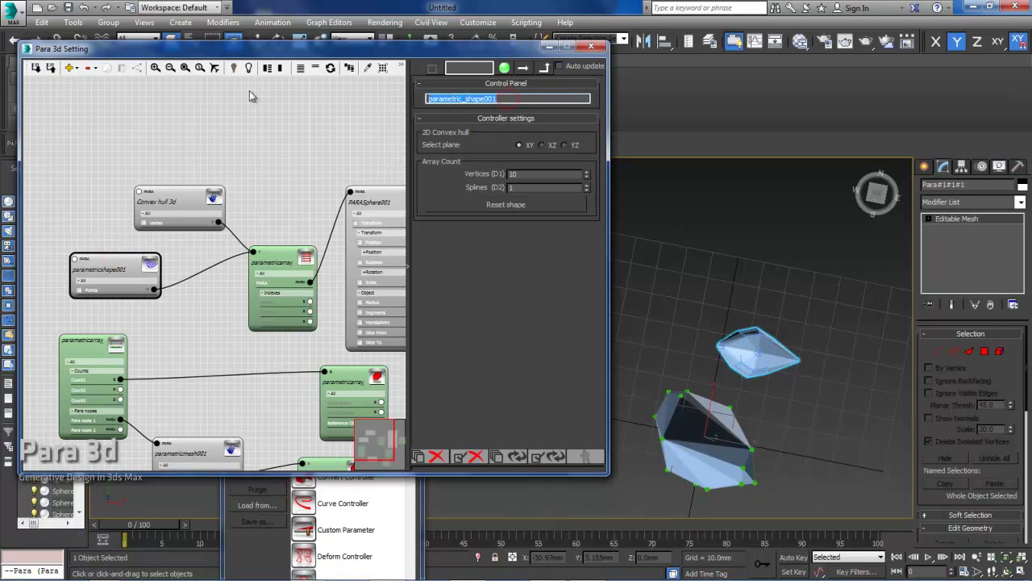
{"action": "type", "text": "Convex hull 2d"}
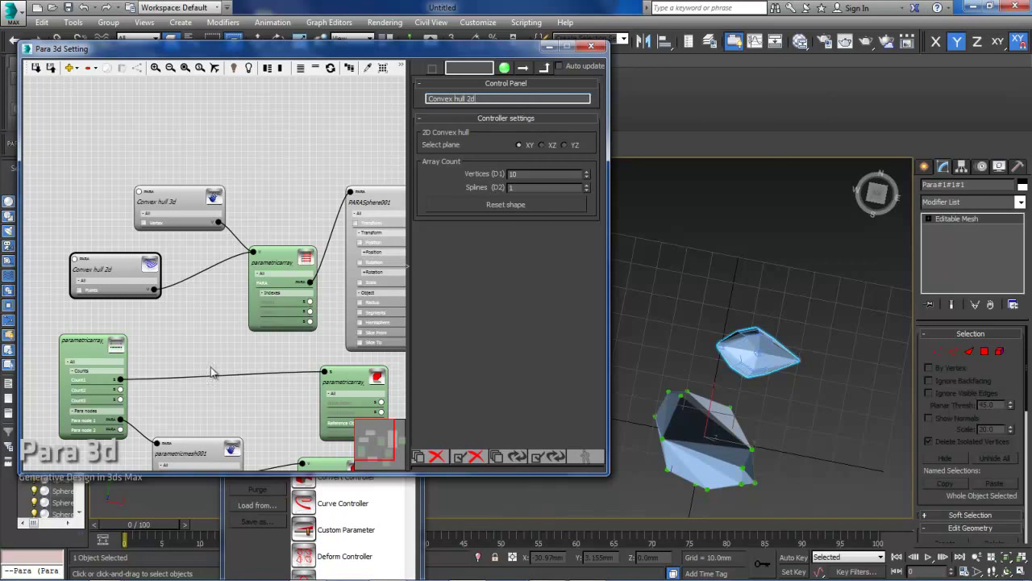
Step: Check the sphere array's count and set the Convex hull 2d node's Vertices (D1) count to 23
{"action": "middle_click_drag", "start_coordinate": [208, 321], "coordinate": [216, 290]}
{"action": "middle_click_drag", "start_coordinate": [281, 175], "coordinate": [246, 179]}
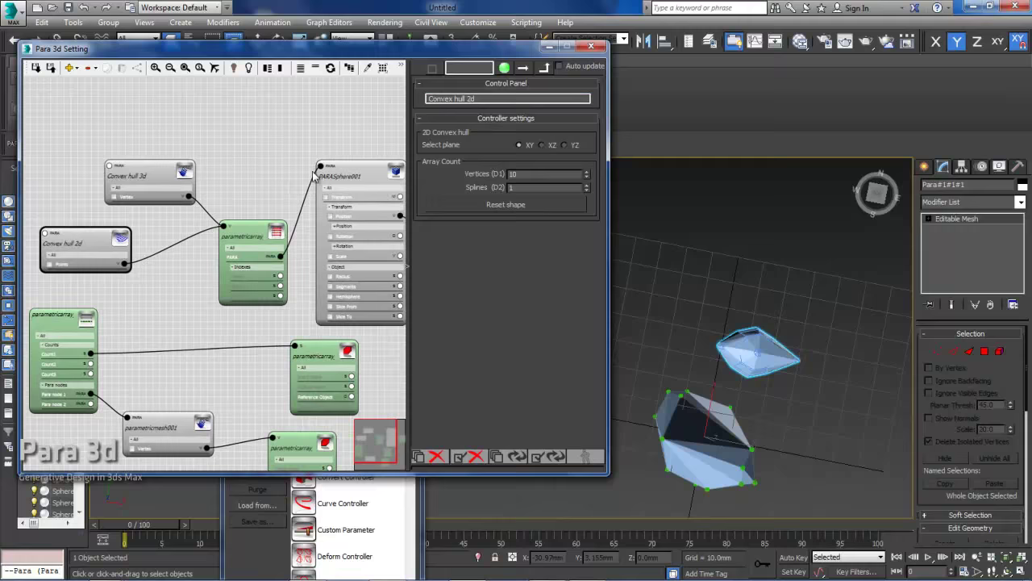
{"action": "left_click", "coordinate": [363, 175]}
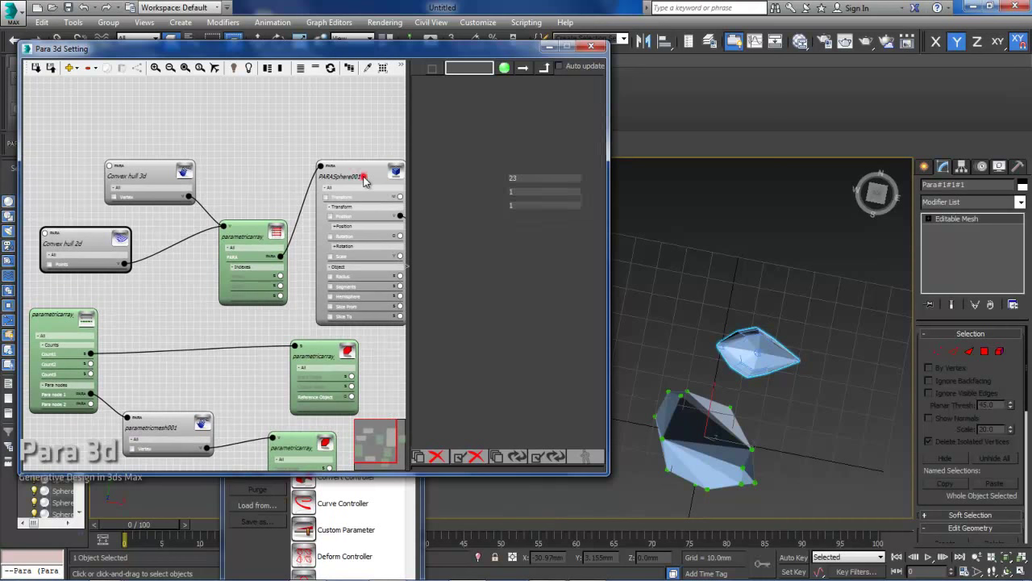
{"action": "left_click", "coordinate": [85, 239]}
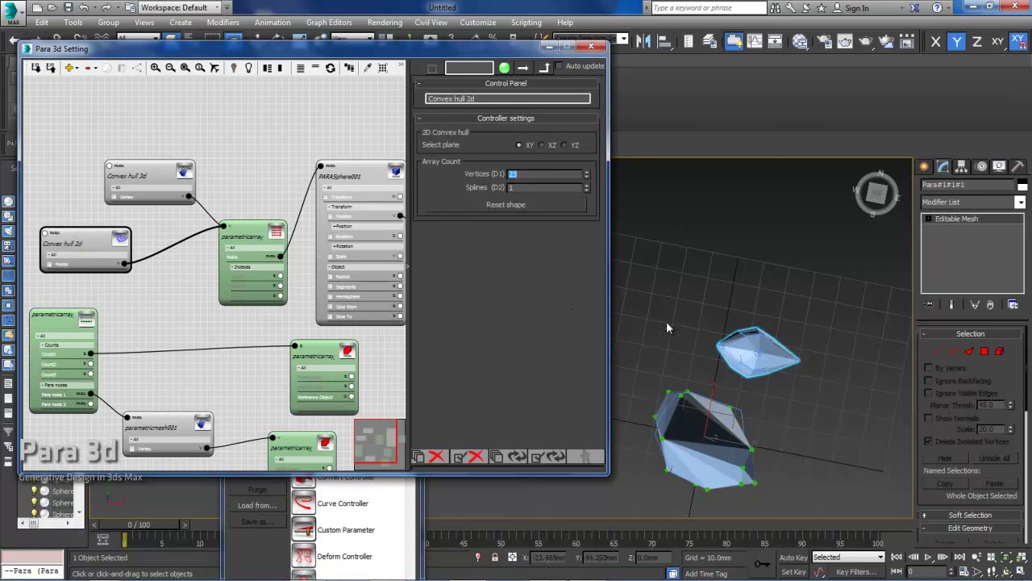
Step: Select the generated 2D hull spline and enable its rendering in both the renderer and the viewport
{"action": "middle_click_drag", "start_coordinate": [661, 327], "coordinate": [668, 311]}
{"action": "mouse_move", "coordinate": [675, 360]}
{"action": "middle_mouse_down", "text": "alt"}
{"action": "mouse_move", "coordinate": [680, 375]}
{"action": "mouse_move", "coordinate": [682, 365]}
{"action": "mouse_move", "coordinate": [659, 357]}
{"action": "middle_mouse_up", "text": "alt"}
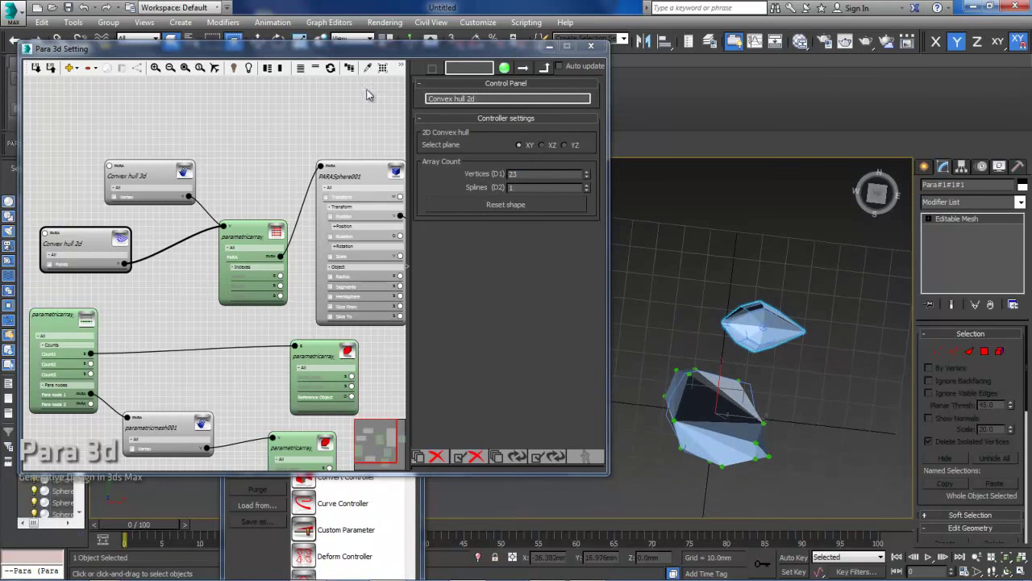
{"action": "left_click", "coordinate": [383, 69]}
{"action": "left_click", "coordinate": [966, 332]}
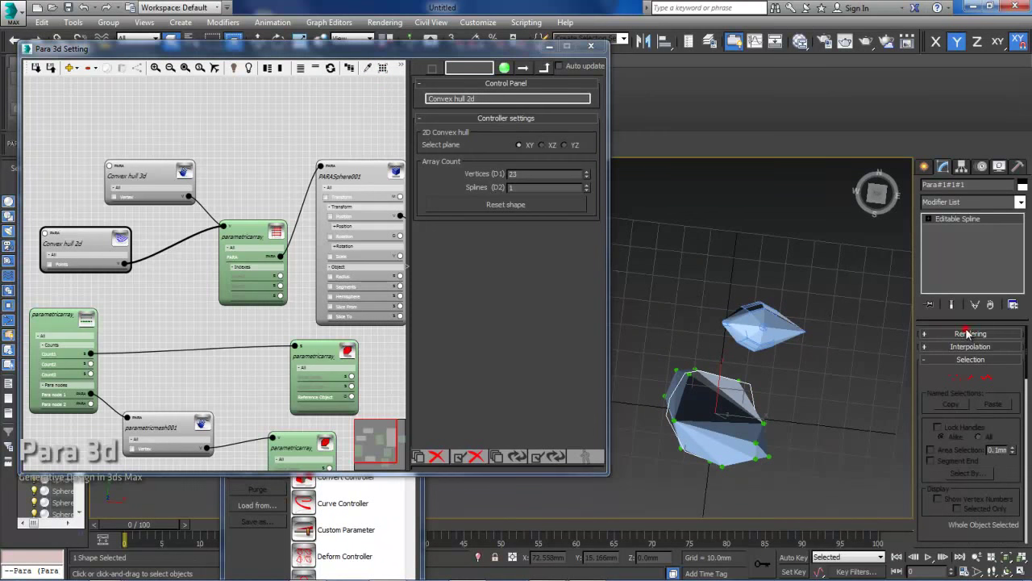
{"action": "left_click", "coordinate": [952, 343]}
{"action": "left_click", "coordinate": [947, 351]}
Step: Examine the 2D hull outline around the sphere array from the Top view and in perspective
{"action": "middle_click_drag", "start_coordinate": [902, 387], "coordinate": [778, 419], "text": "alt"}
{"action": "key", "text": "t"}
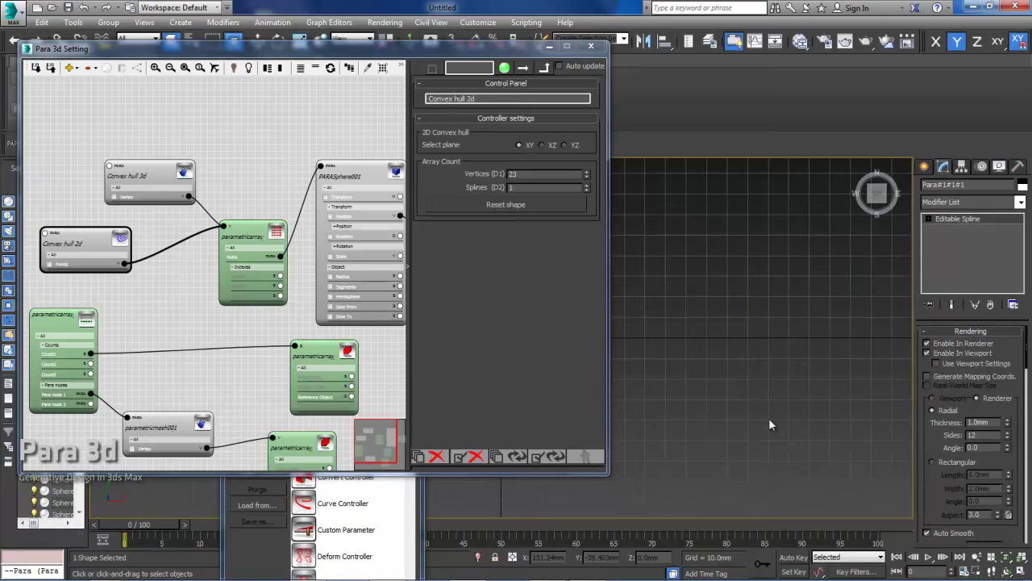
{"action": "scroll", "coordinate": [821, 391], "scroll_direction": "down", "scroll_amount": 3}
{"action": "scroll", "coordinate": [727, 352], "scroll_direction": "up", "scroll_amount": 7}
{"action": "middle_click_drag", "start_coordinate": [686, 336], "coordinate": [709, 349]}
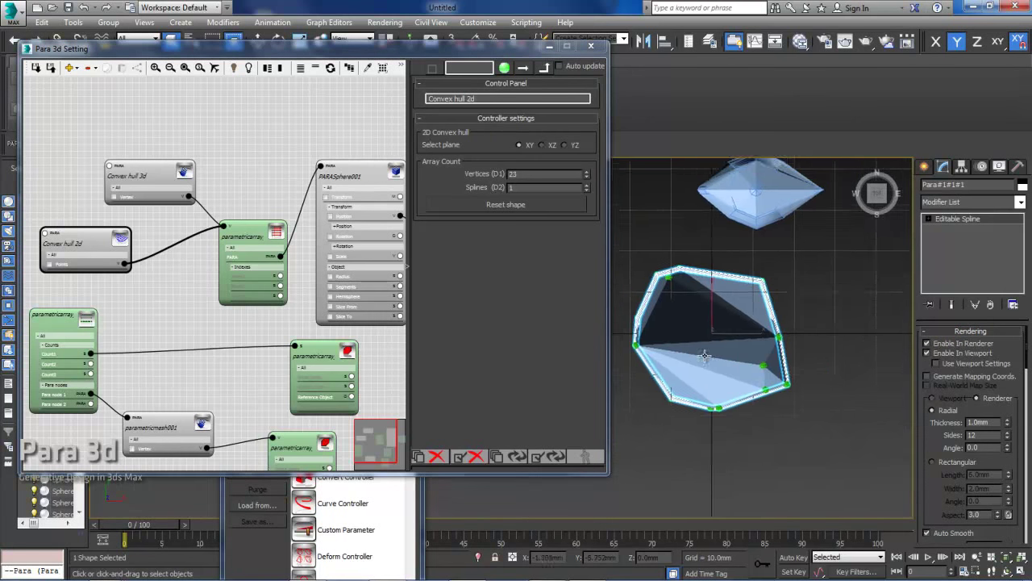
{"action": "scroll", "coordinate": [677, 316], "scroll_direction": "up", "scroll_amount": 1}
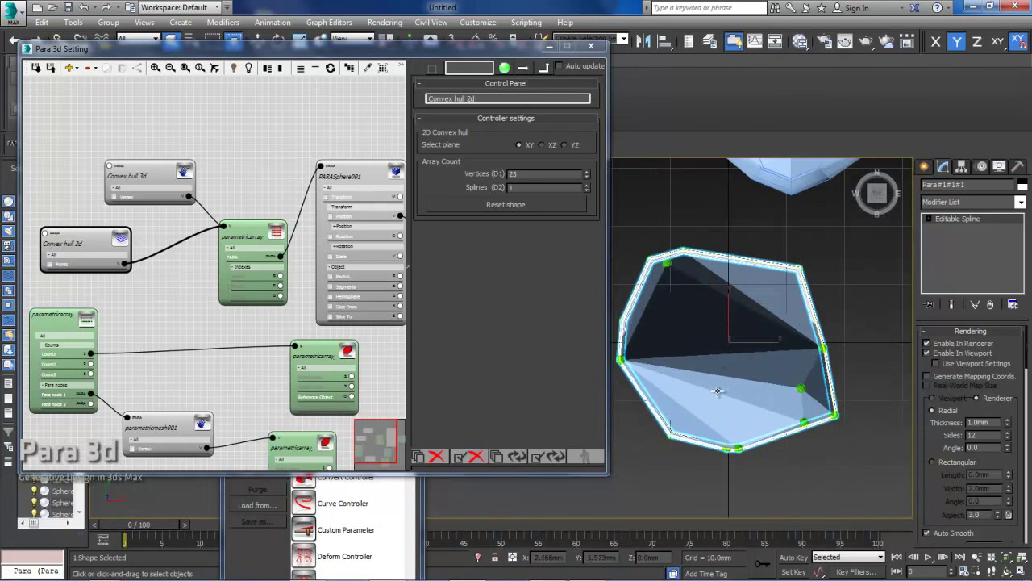
{"action": "middle_click_drag", "start_coordinate": [718, 391], "coordinate": [778, 334], "text": "alt"}
{"action": "key", "text": "t"}
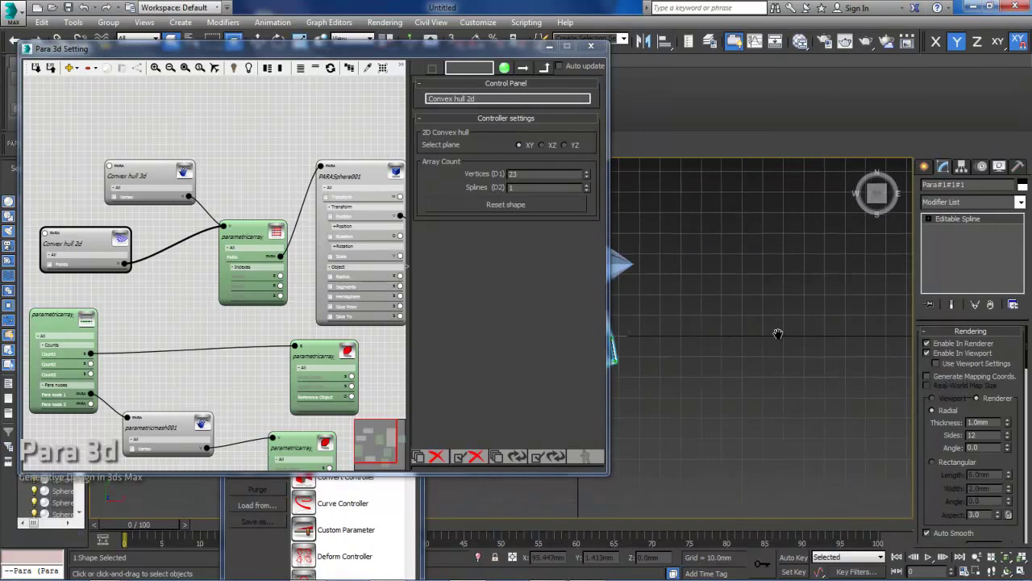
{"action": "scroll", "coordinate": [778, 333], "scroll_direction": "down", "scroll_amount": 2}
{"action": "scroll", "coordinate": [679, 343], "scroll_direction": "up", "scroll_amount": 5}
{"action": "middle_click_drag", "start_coordinate": [679, 343], "coordinate": [805, 349]}
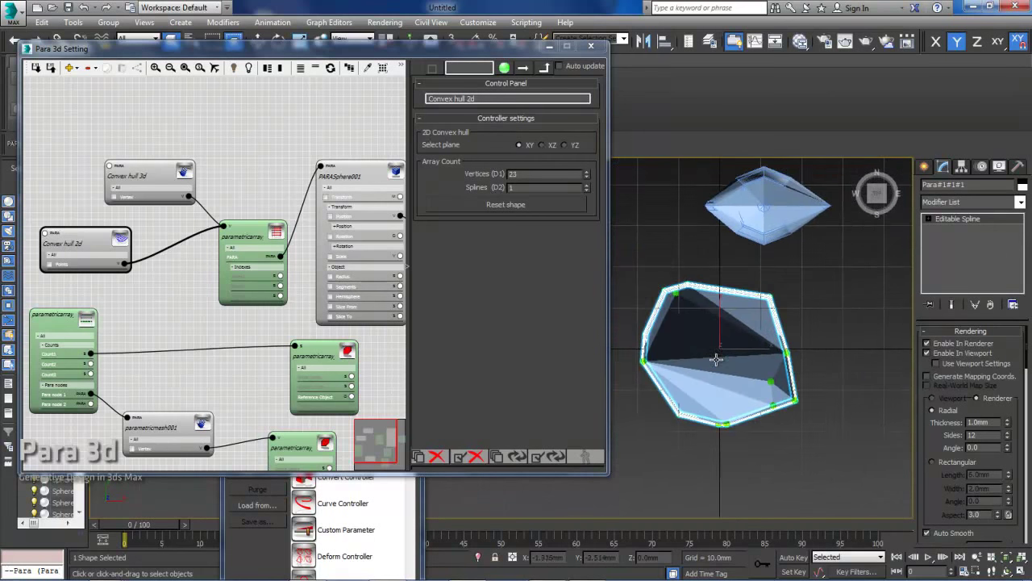
Step: Hide the sphere array's 3D hull mesh so only the spheres and their 2D hull outline remain
{"action": "left_click", "coordinate": [733, 352]}
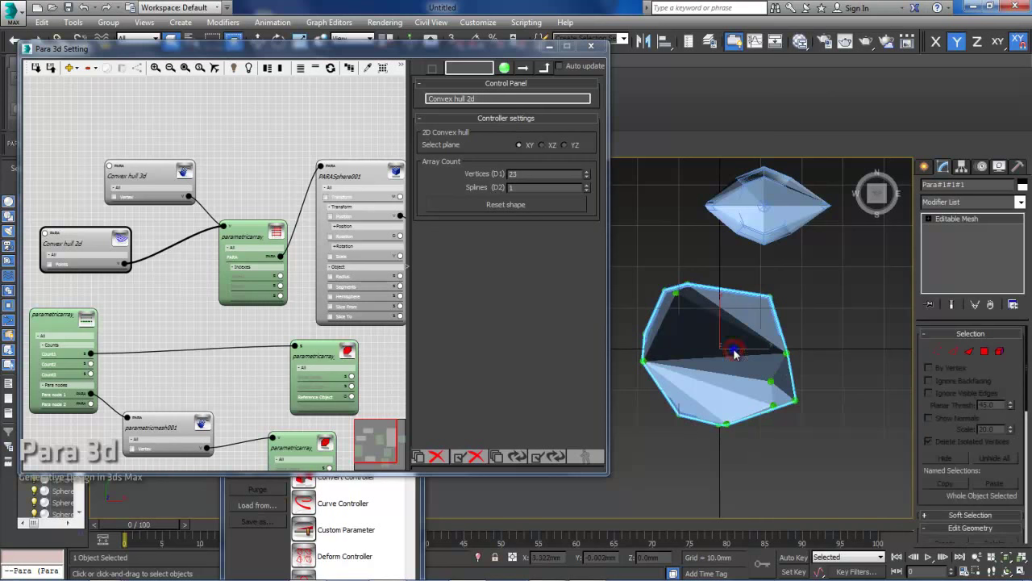
{"action": "right_click", "coordinate": [734, 352]}
{"action": "left_click", "coordinate": [755, 310]}
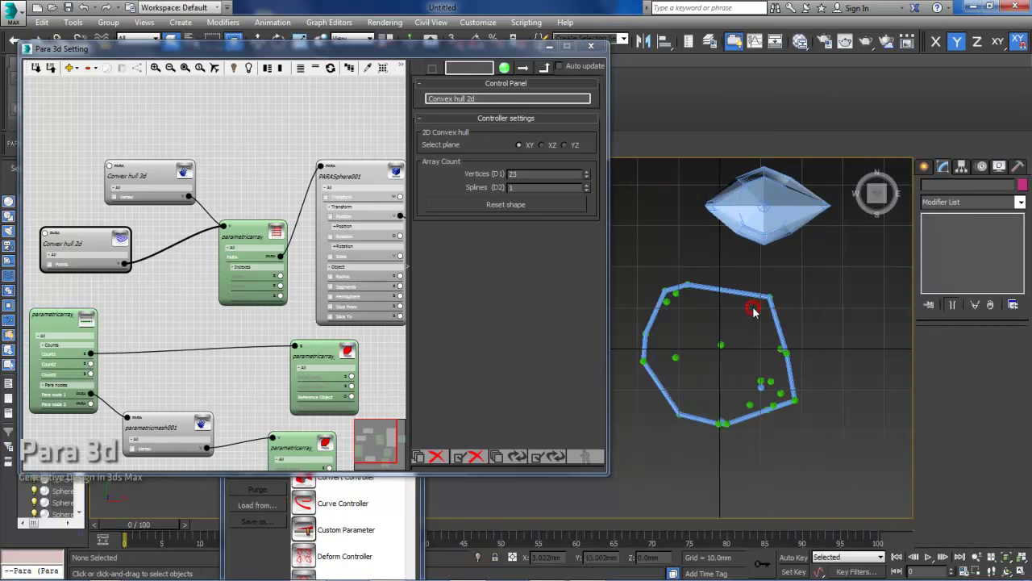
{"action": "mouse_move", "coordinate": [722, 362]}
{"action": "middle_mouse_down"}
{"action": "mouse_move", "coordinate": [723, 352]}
{"action": "mouse_move", "coordinate": [709, 375]}
{"action": "middle_mouse_up"}
{"action": "scroll", "coordinate": [721, 368], "scroll_direction": "up", "scroll_amount": 1}
{"action": "scroll", "coordinate": [711, 335], "scroll_direction": "down", "scroll_amount": 2}
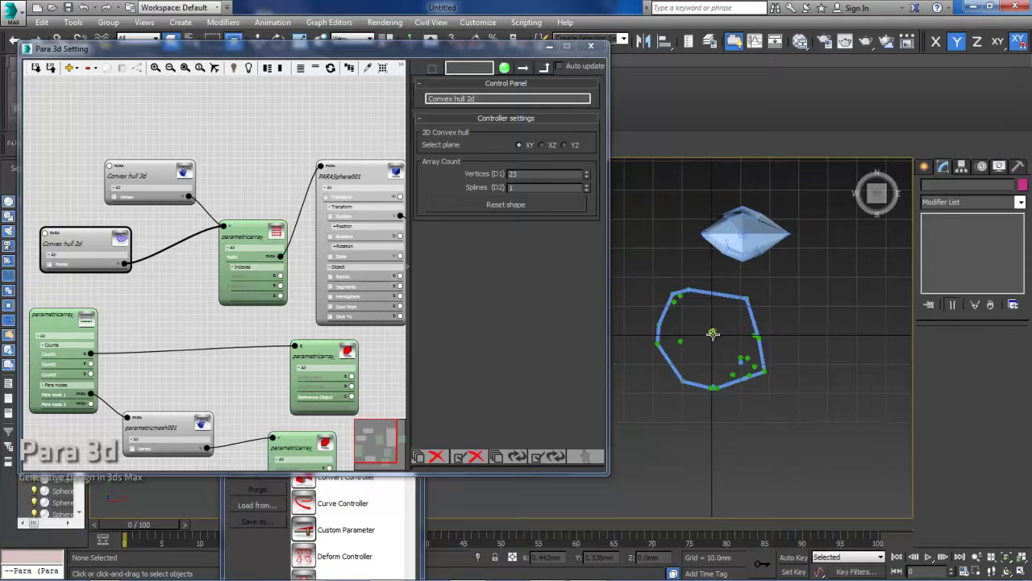
{"action": "middle_click_drag", "start_coordinate": [712, 334], "coordinate": [708, 341]}
{"action": "middle_click_drag", "start_coordinate": [321, 152], "coordinate": [283, 153]}
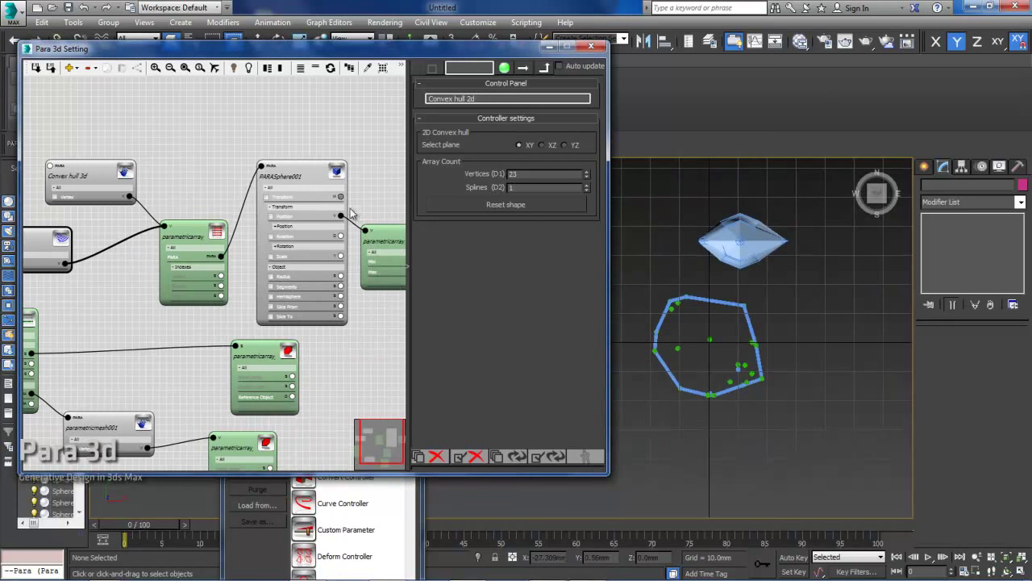
Step: Regenerate the sphere array's random positions several times from the Random Controller driving PARASphere001's position, checking the XY hull outline
{"action": "left_click", "coordinate": [379, 233]}
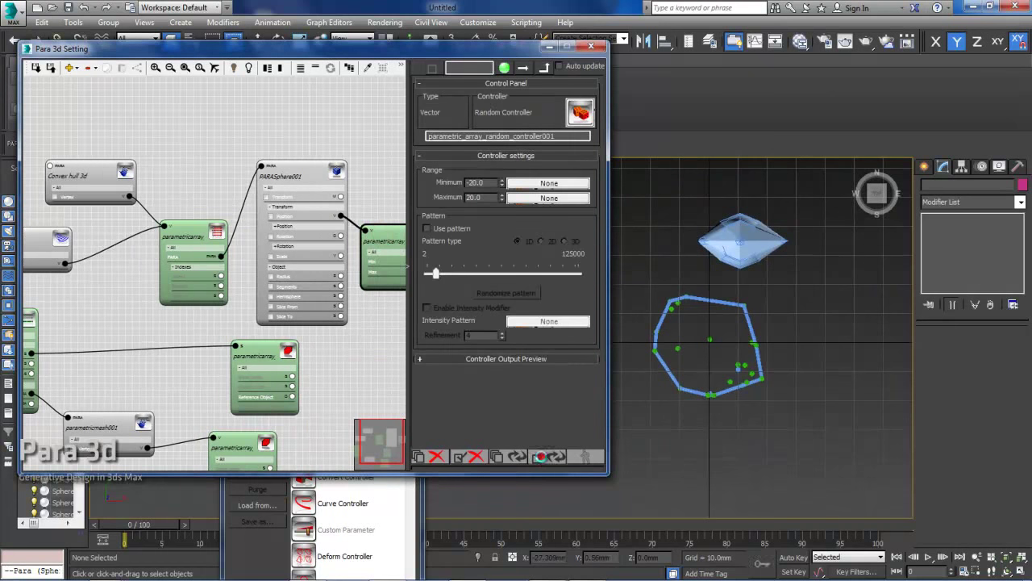
{"action": "left_click", "coordinate": [541, 456]}
{"action": "left_click", "coordinate": [541, 456]}
{"action": "middle_click_drag", "start_coordinate": [711, 381], "coordinate": [695, 390]}
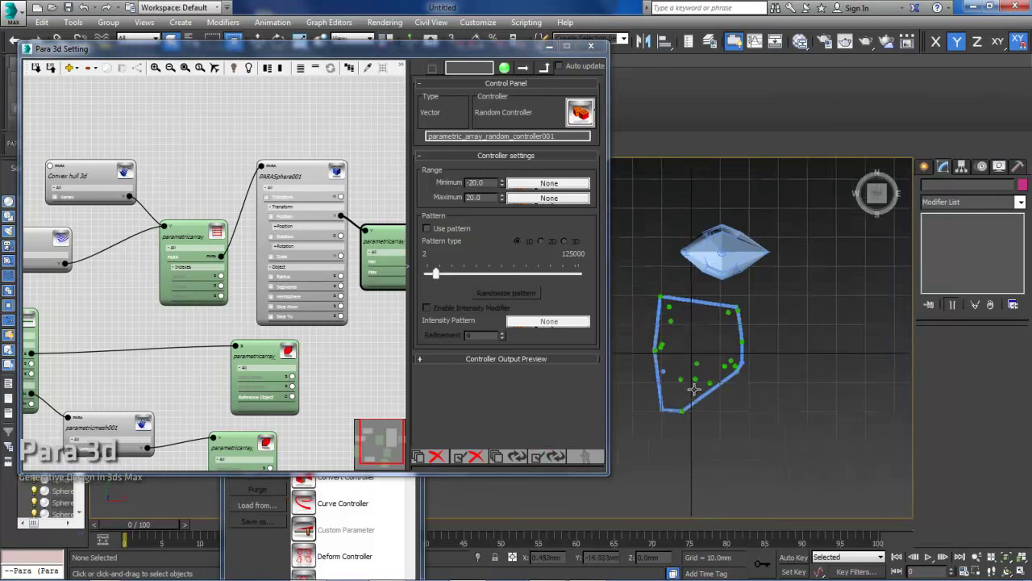
{"action": "scroll", "coordinate": [694, 390], "scroll_direction": "up", "scroll_amount": 3}
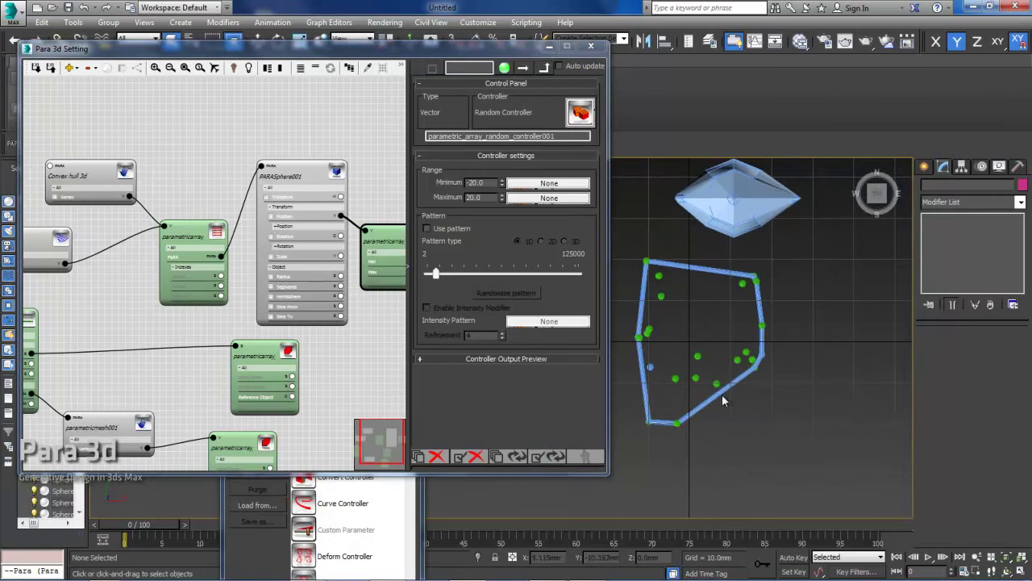
{"action": "left_click", "coordinate": [549, 455]}
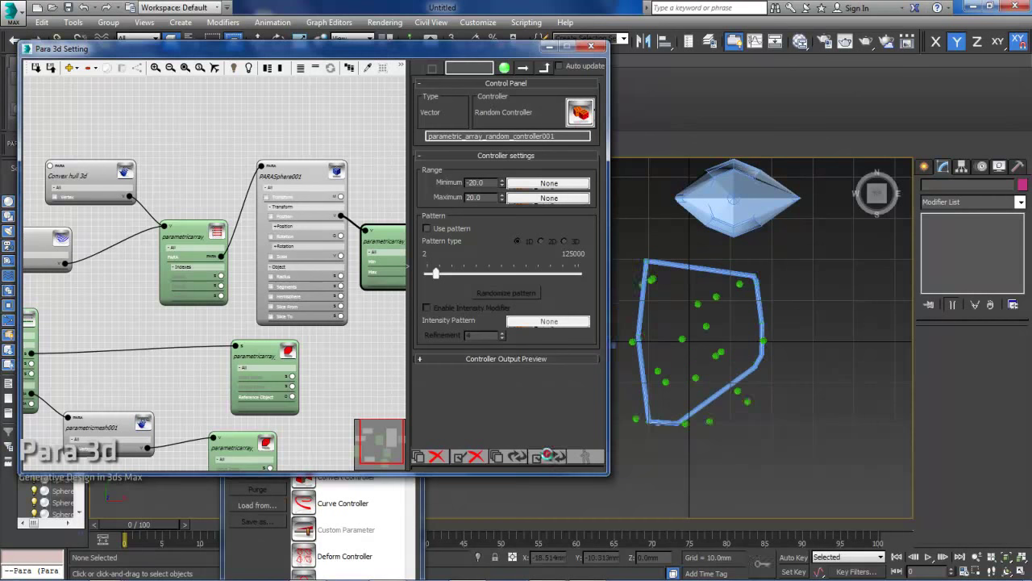
Step: Switch to the Front view and set the Convex hull 2d node's plane to XZ
{"action": "middle_click_drag", "start_coordinate": [709, 347], "coordinate": [758, 355]}
{"action": "key", "text": "f"}
{"action": "key", "text": "z"}
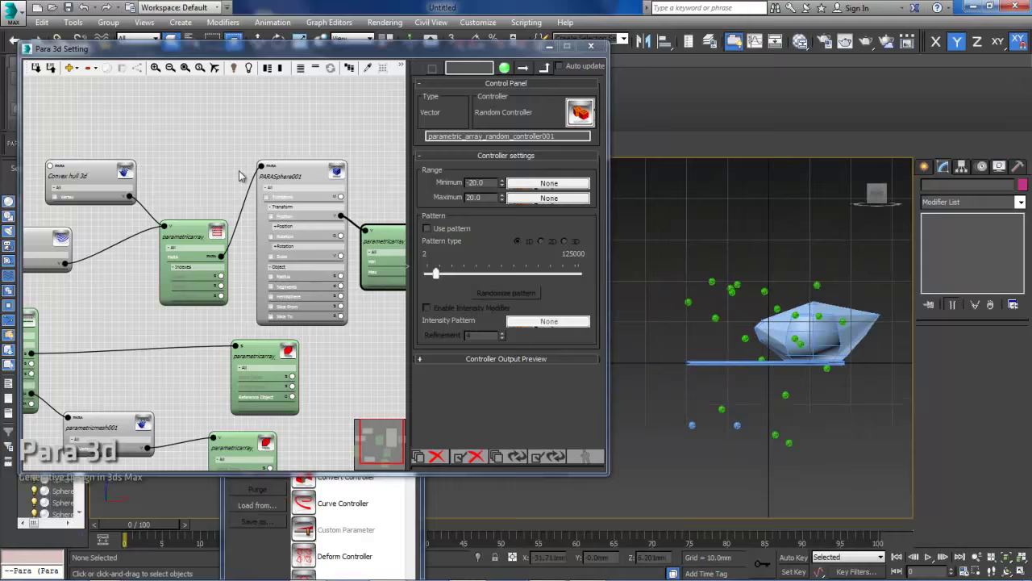
{"action": "middle_click_drag", "start_coordinate": [138, 299], "coordinate": [197, 294]}
{"action": "left_click", "coordinate": [71, 234]}
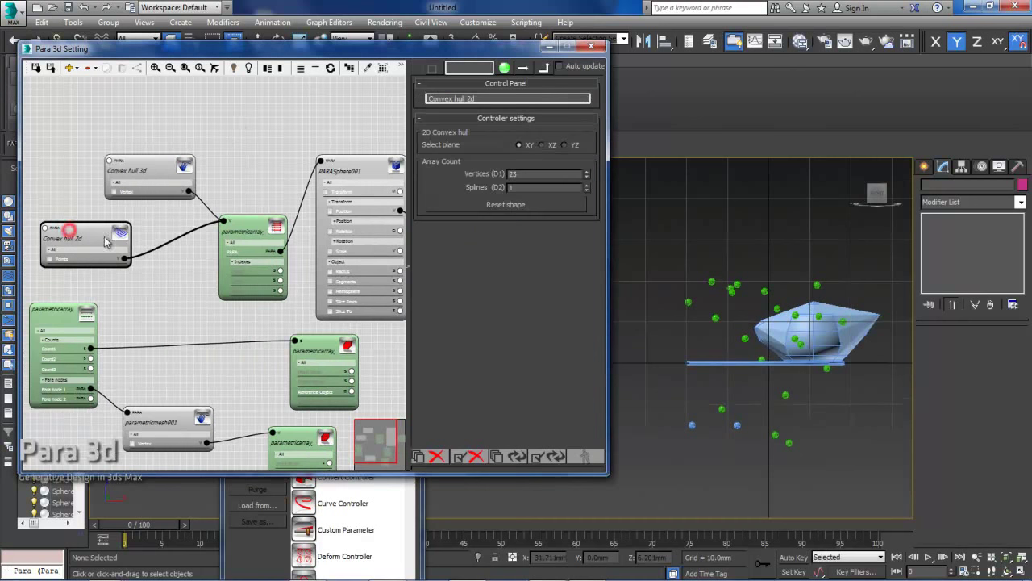
{"action": "left_click", "coordinate": [548, 146]}
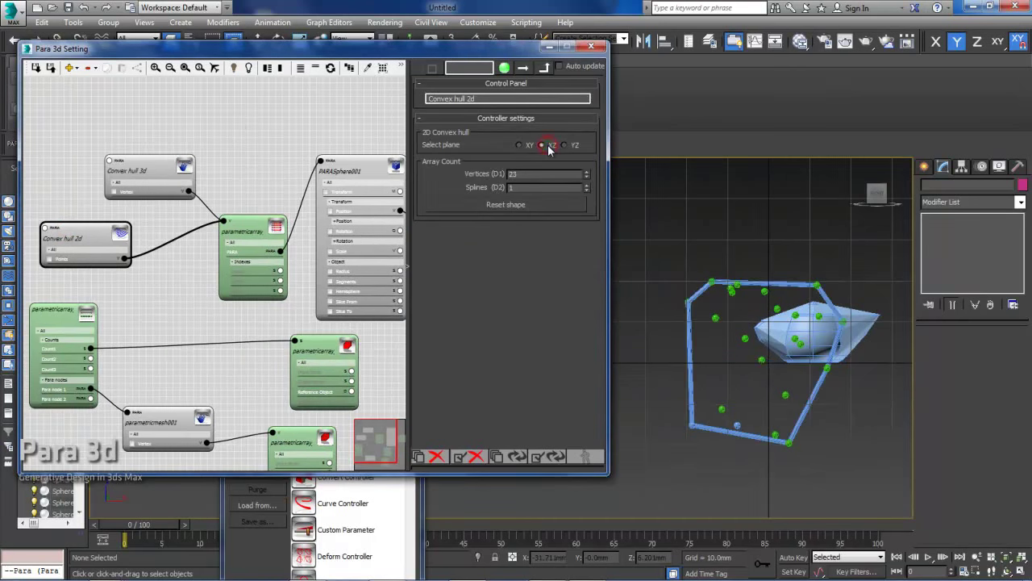
{"action": "middle_click_drag", "start_coordinate": [697, 296], "coordinate": [689, 279]}
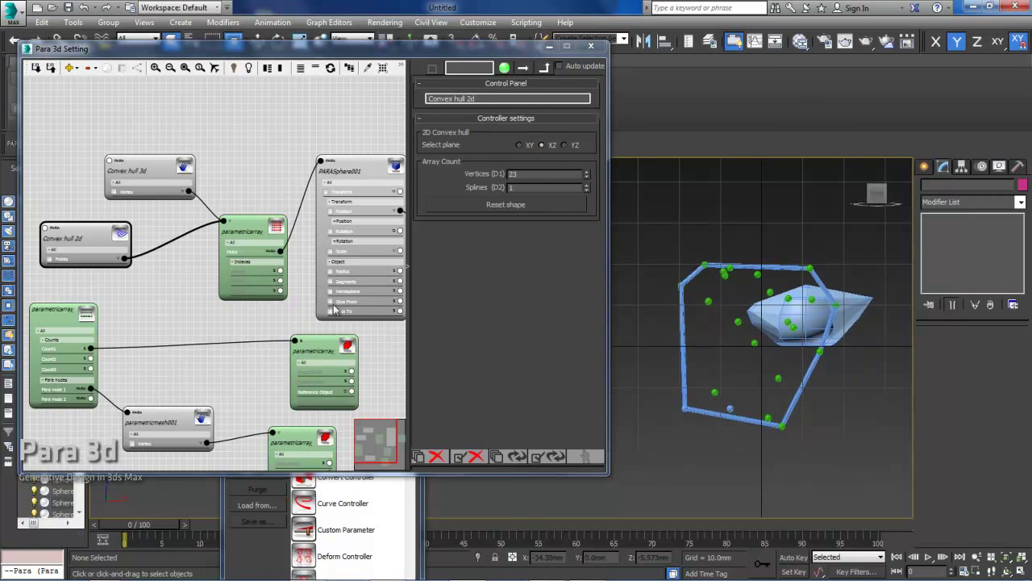
Step: Regenerate the random sphere positions repeatedly to test the XZ hull outline in the Front view
{"action": "middle_click_drag", "start_coordinate": [279, 310], "coordinate": [152, 317]}
{"action": "left_click", "coordinate": [339, 230]}
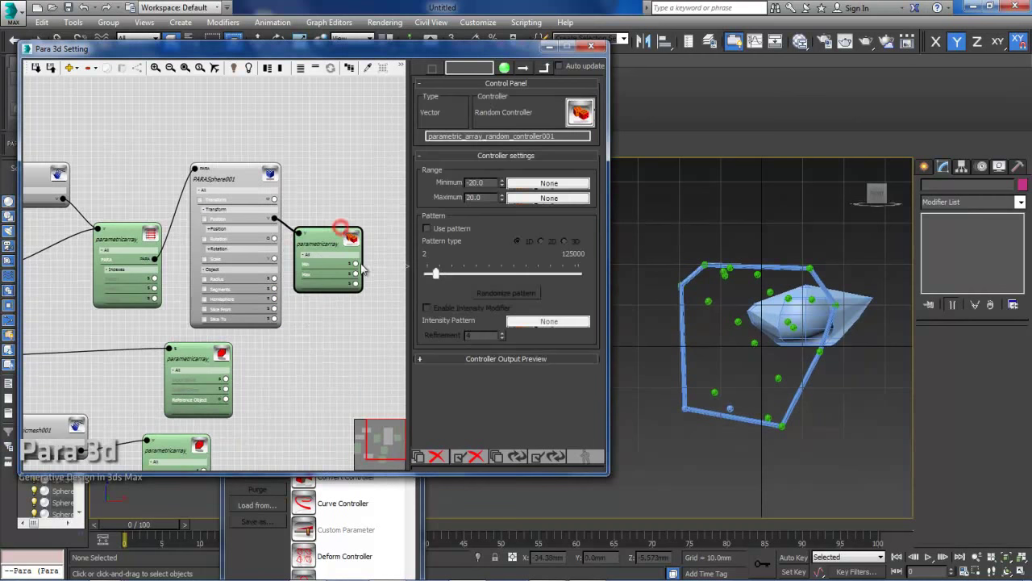
{"action": "left_click", "coordinate": [539, 456]}
{"action": "left_click", "coordinate": [541, 457]}
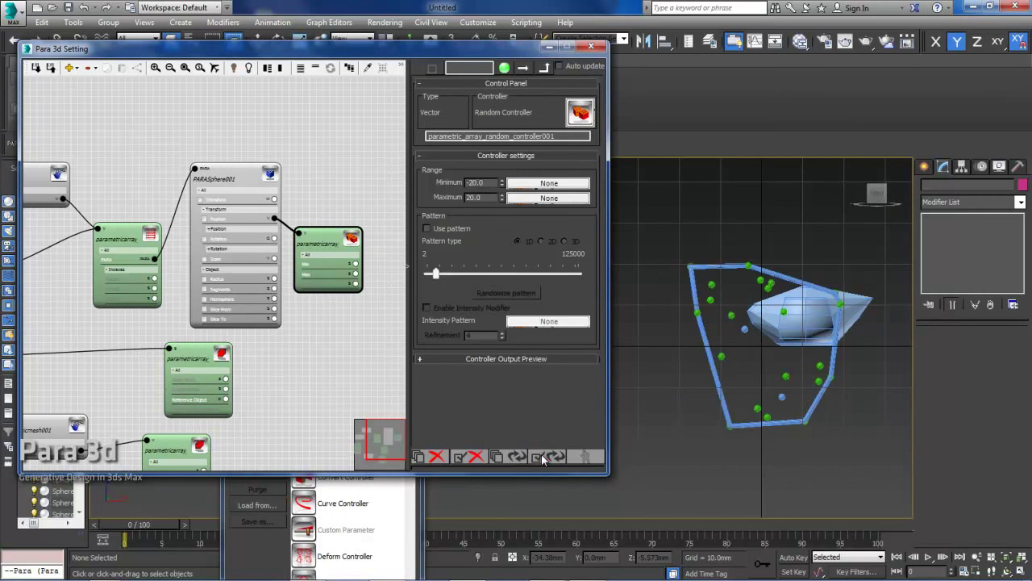
{"action": "scroll", "coordinate": [772, 411], "scroll_direction": "up", "scroll_amount": 3}
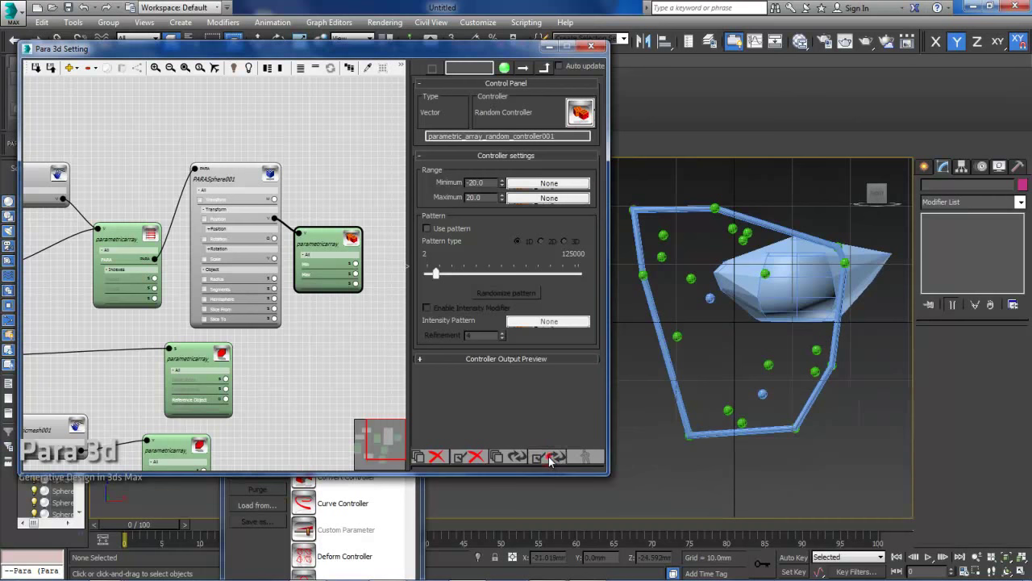
{"action": "left_click", "coordinate": [553, 456]}
{"action": "left_click", "coordinate": [554, 457]}
{"action": "scroll", "coordinate": [695, 390], "scroll_direction": "down", "scroll_amount": 4}
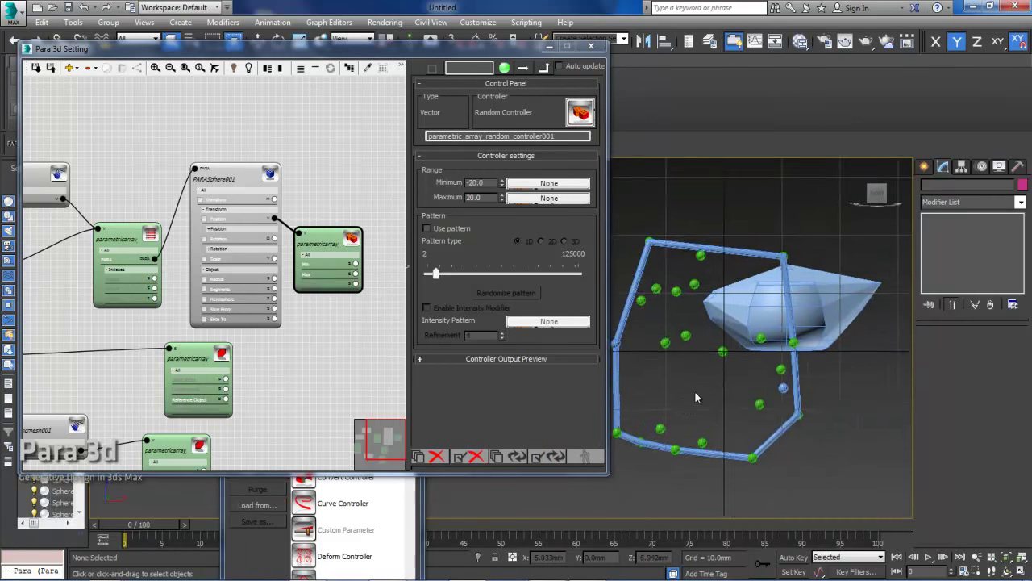
Step: Move the Convex hull 2d node directly beneath the Convex hull 3d node in the graph
{"action": "middle_click_drag", "start_coordinate": [169, 178], "coordinate": [338, 157]}
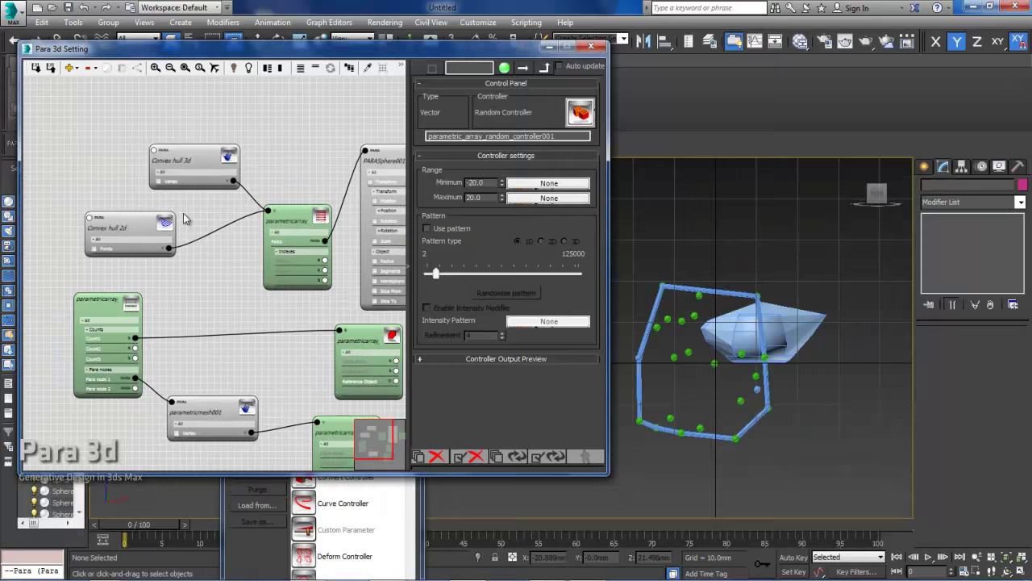
{"action": "left_click_drag", "start_coordinate": [139, 235], "coordinate": [205, 211]}
{"action": "middle_click_drag", "start_coordinate": [192, 252], "coordinate": [166, 229]}
{"action": "scroll", "coordinate": [208, 238], "scroll_direction": "down", "scroll_amount": 2}
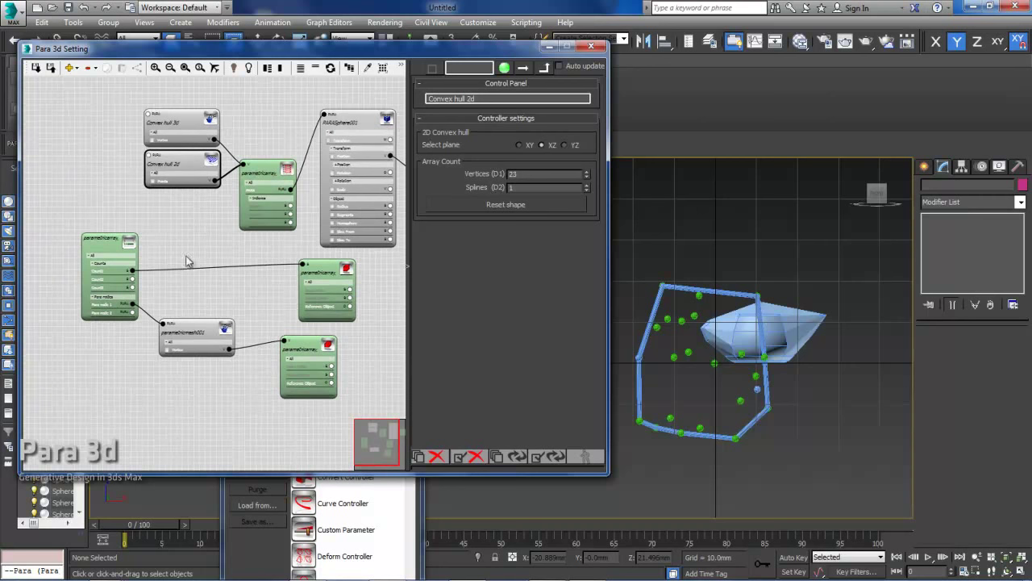
{"action": "middle_click_drag", "start_coordinate": [209, 270], "coordinate": [216, 303]}
{"action": "middle_click_drag", "start_coordinate": [222, 259], "coordinate": [162, 260]}
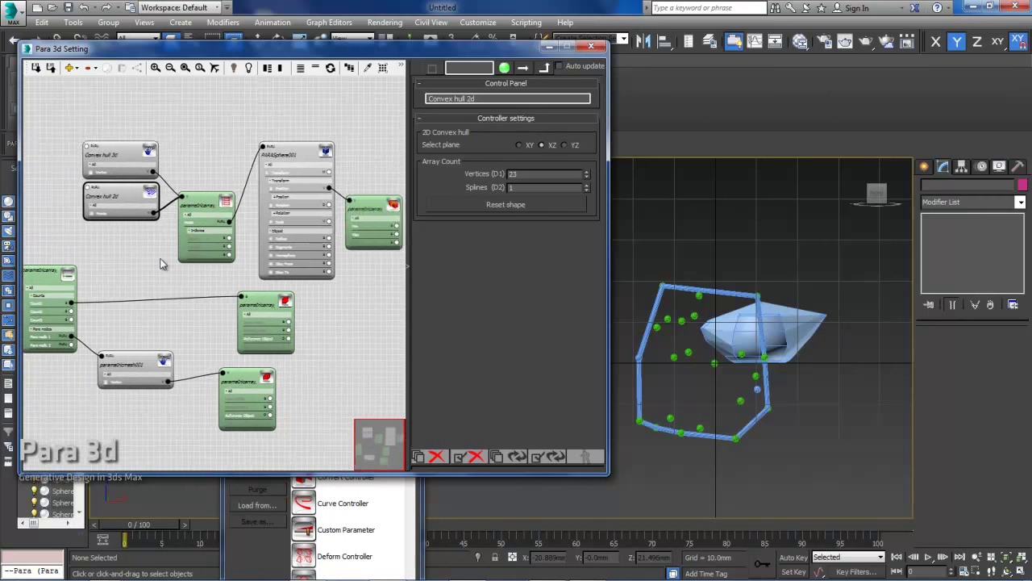
Step: Bring up the Controller Library from an empty area of the graph and close it
{"action": "scroll", "coordinate": [165, 259], "scroll_direction": "down", "scroll_amount": 1}
{"action": "scroll", "coordinate": [317, 276], "scroll_direction": "up", "scroll_amount": 1}
{"action": "middle_click_drag", "start_coordinate": [301, 296], "coordinate": [318, 280]}
{"action": "double_click", "coordinate": [317, 282]}
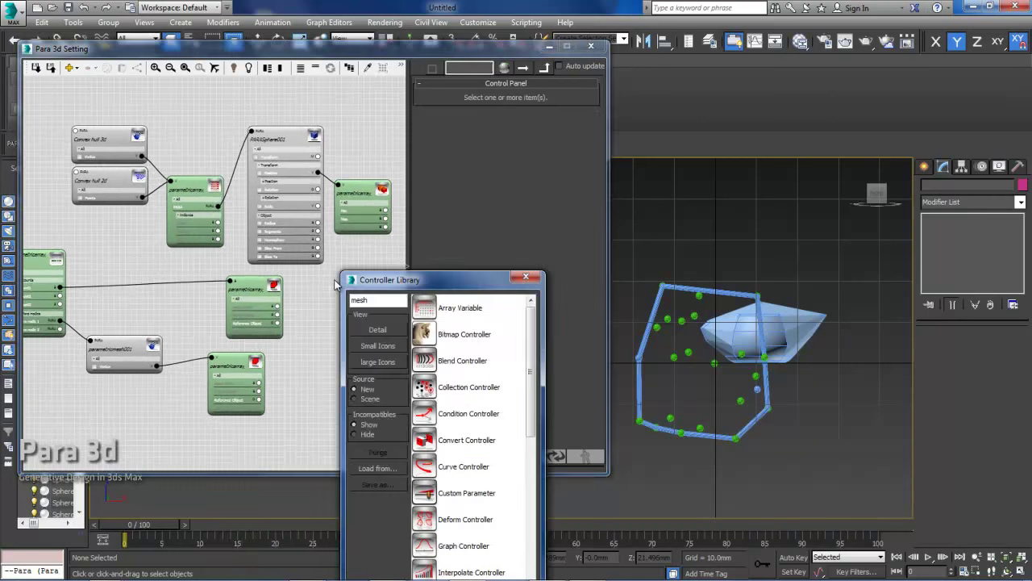
{"action": "left_click", "coordinate": [526, 277]}
{"action": "middle_click_drag", "start_coordinate": [312, 298], "coordinate": [326, 297]}
{"action": "scroll", "coordinate": [327, 296], "scroll_direction": "down", "scroll_amount": 1}
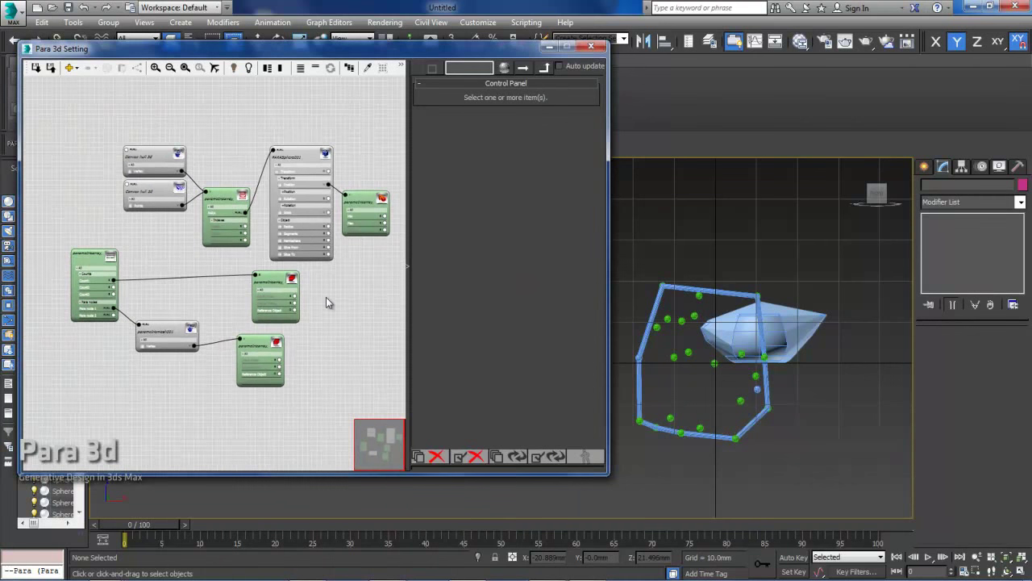